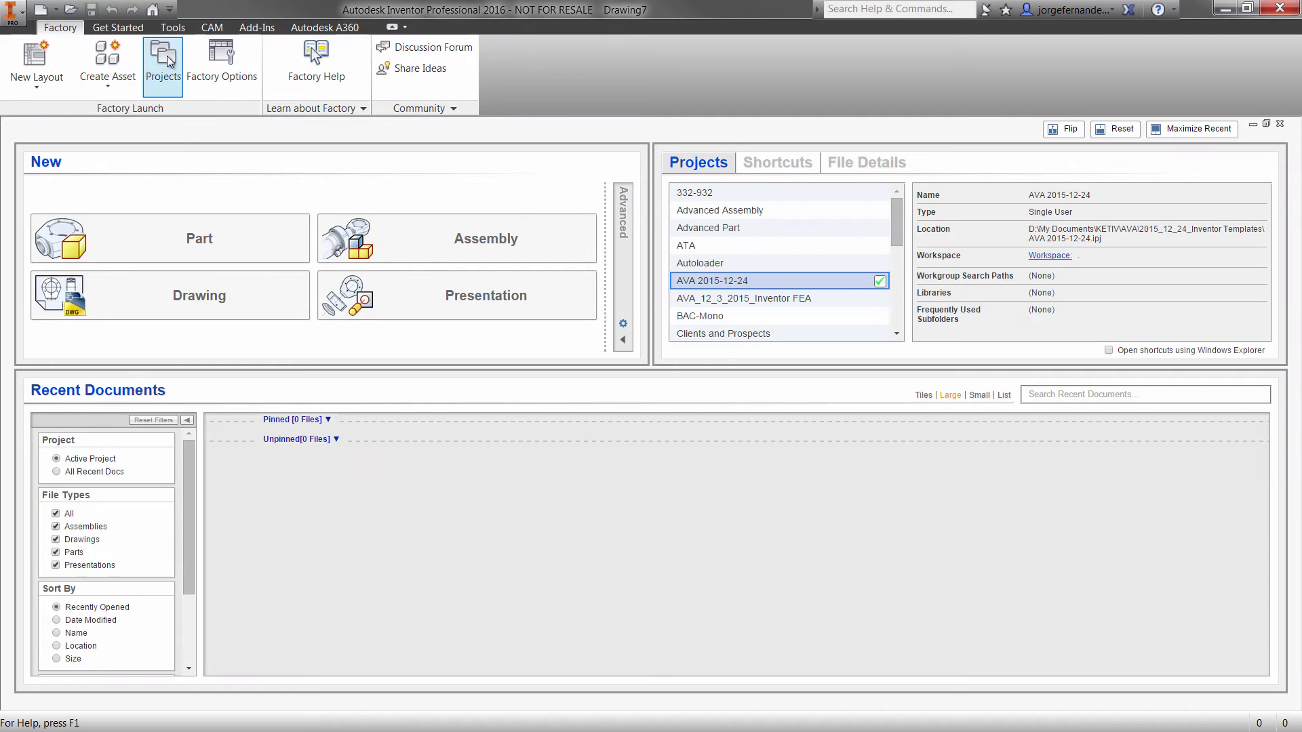
- Review the folder options of the AVA 2015-12-24 project, then close the project settings
click(163, 66)
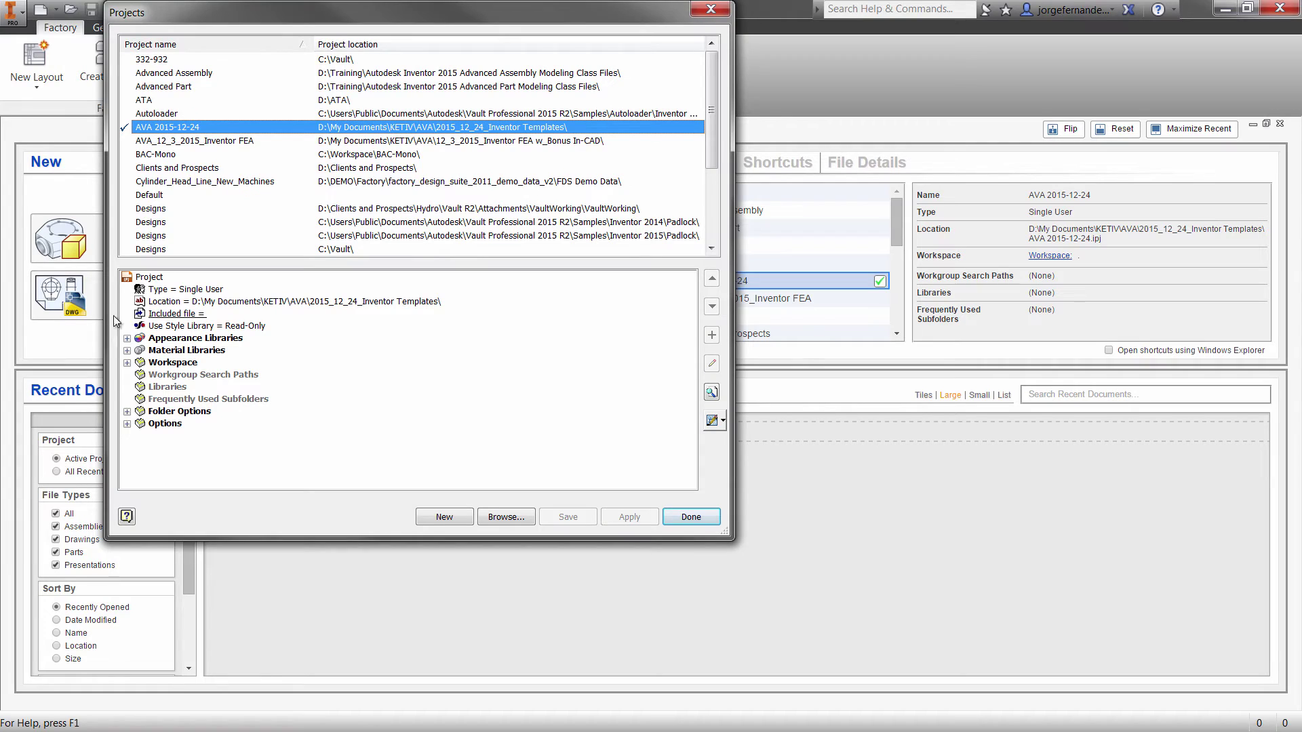
click(126, 412)
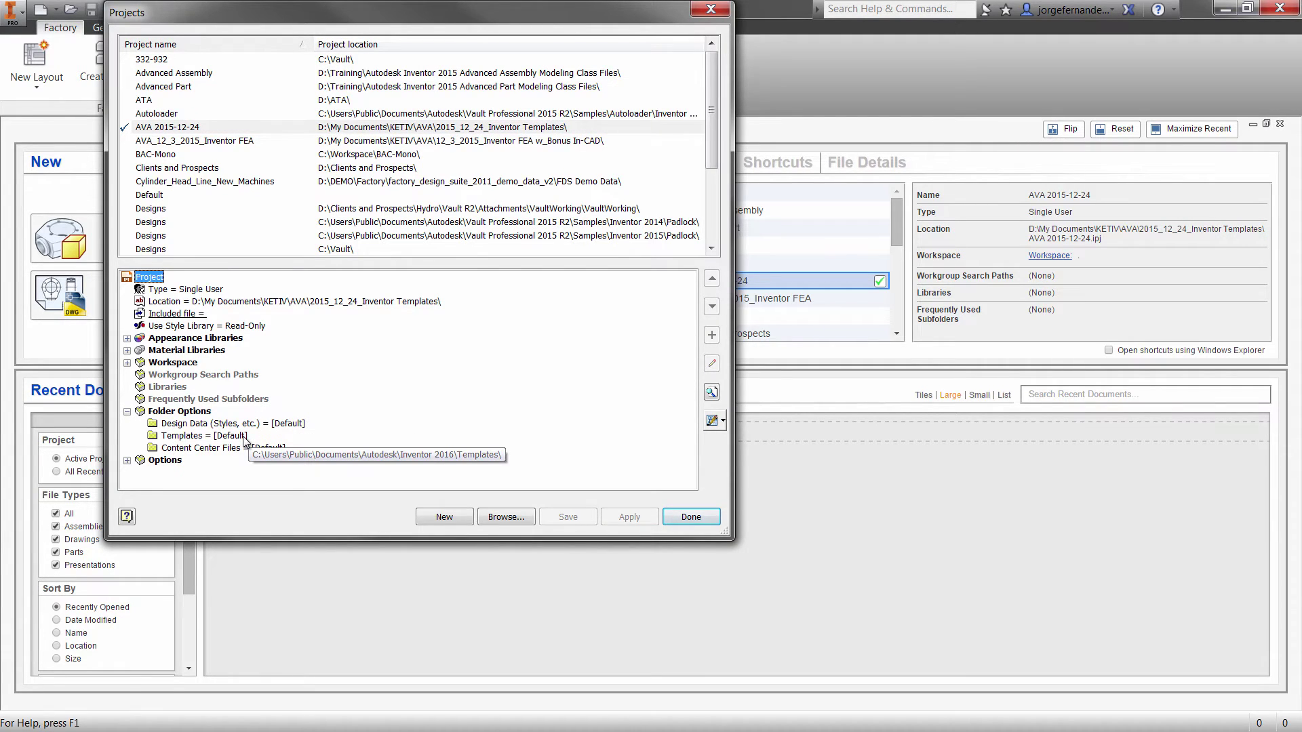
click(684, 520)
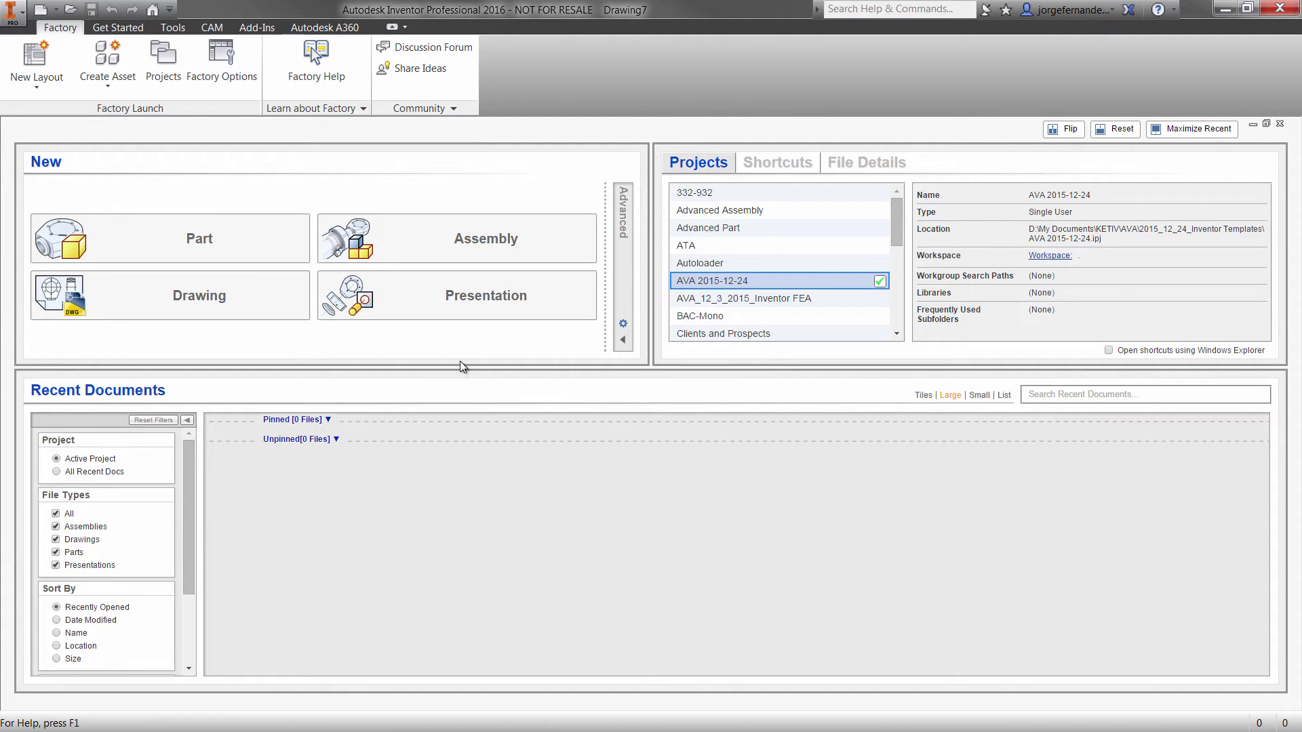
- Create a new drawing and delete its Default Border and ANSI - Large title block
click(56, 9)
click(51, 64)
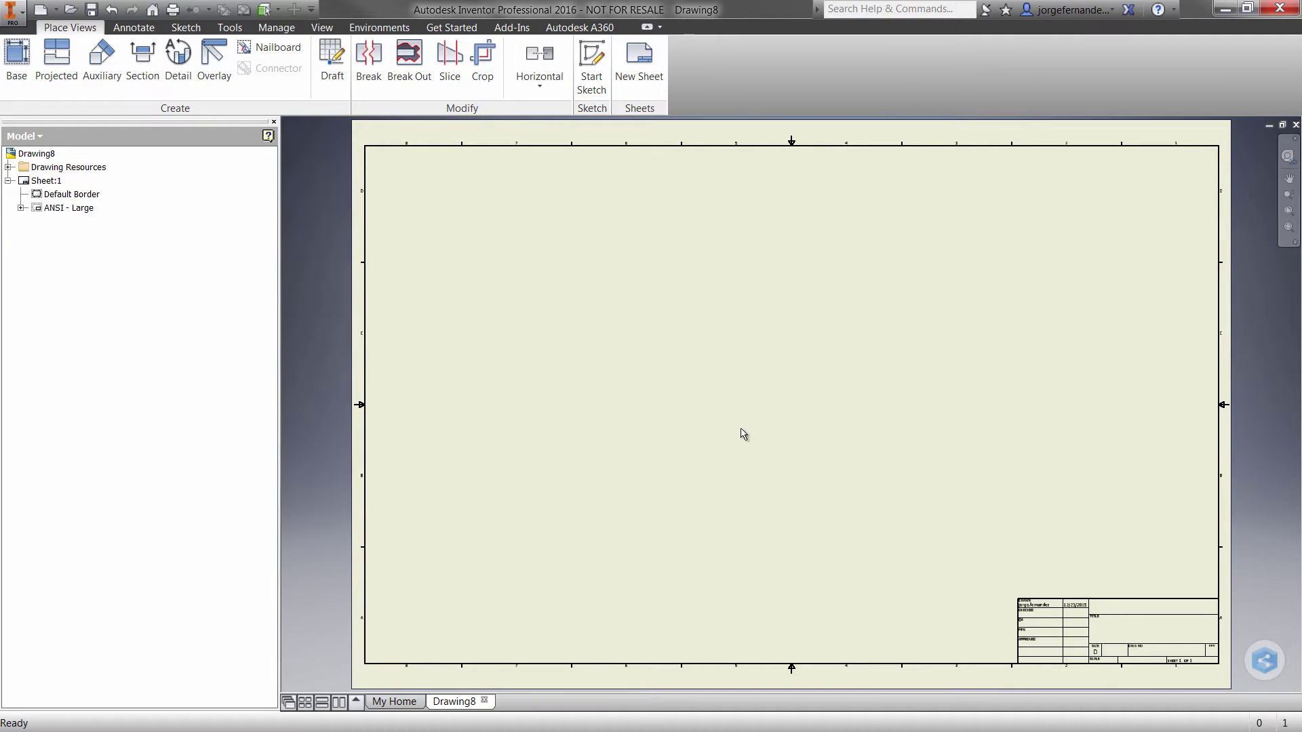
click(71, 194)
shift+click(65, 208)
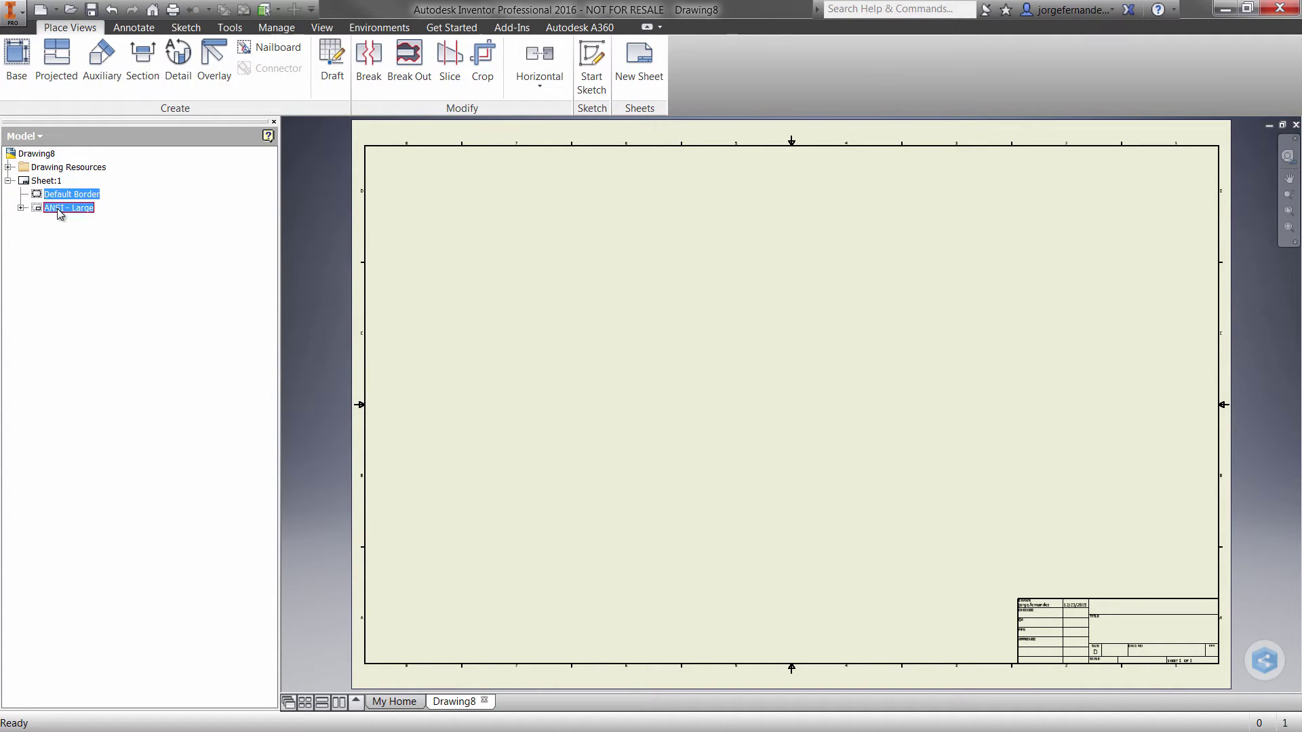
right_click(60, 215)
click(68, 228)
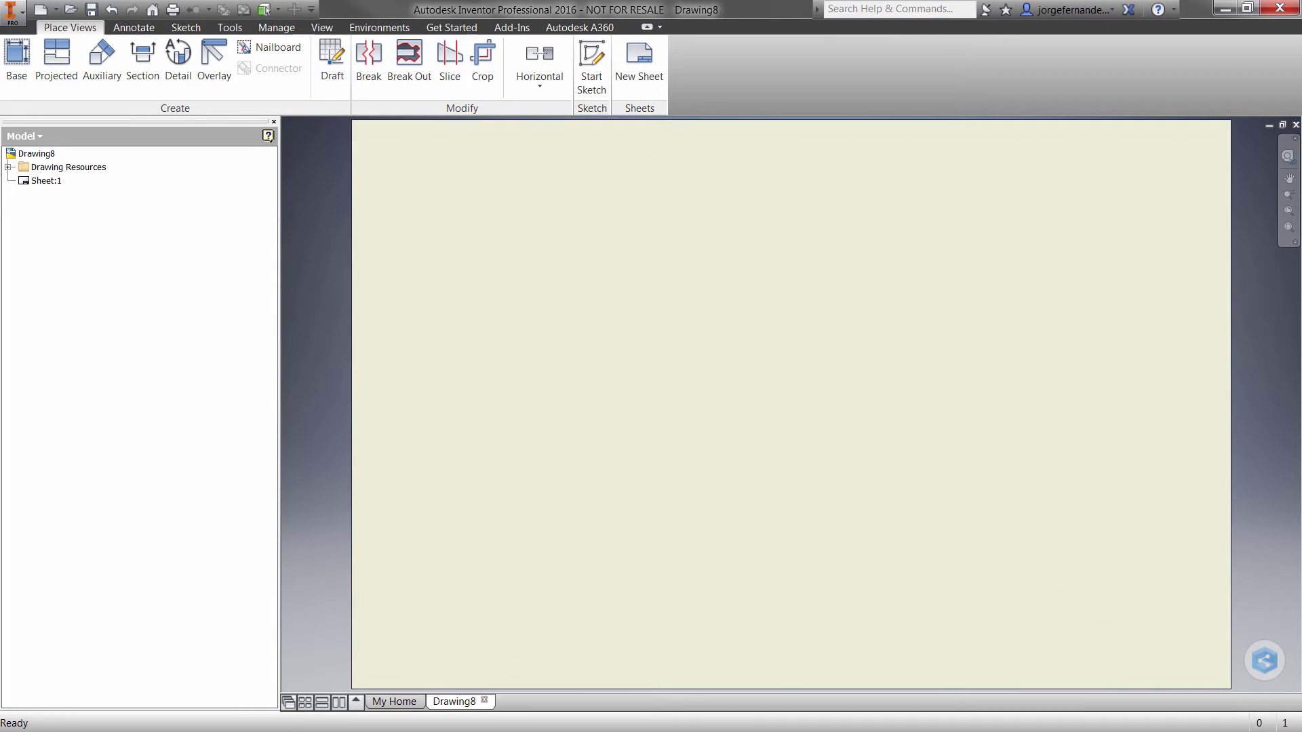
- Expand Drawing Resources down to Title Blocks and bring up the Title Blocks options
click(9, 167)
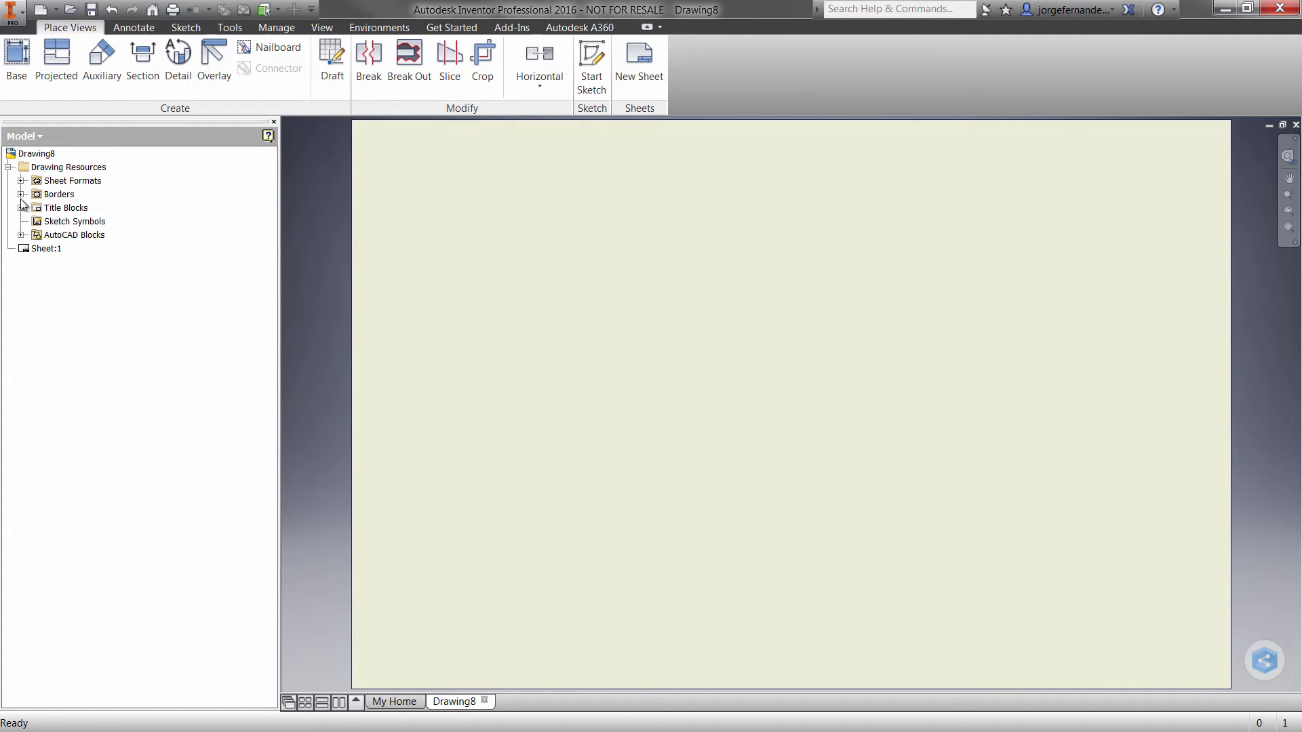
click(22, 194)
click(21, 221)
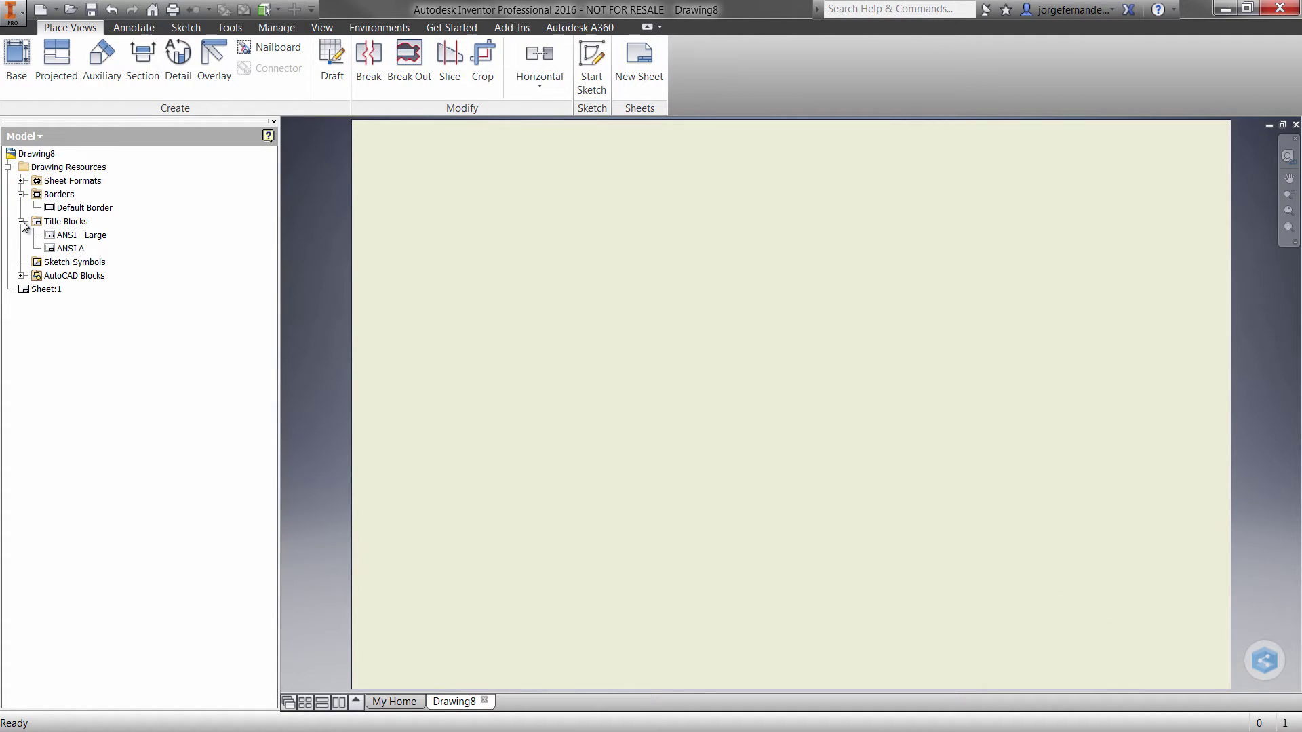
right_click(42, 221)
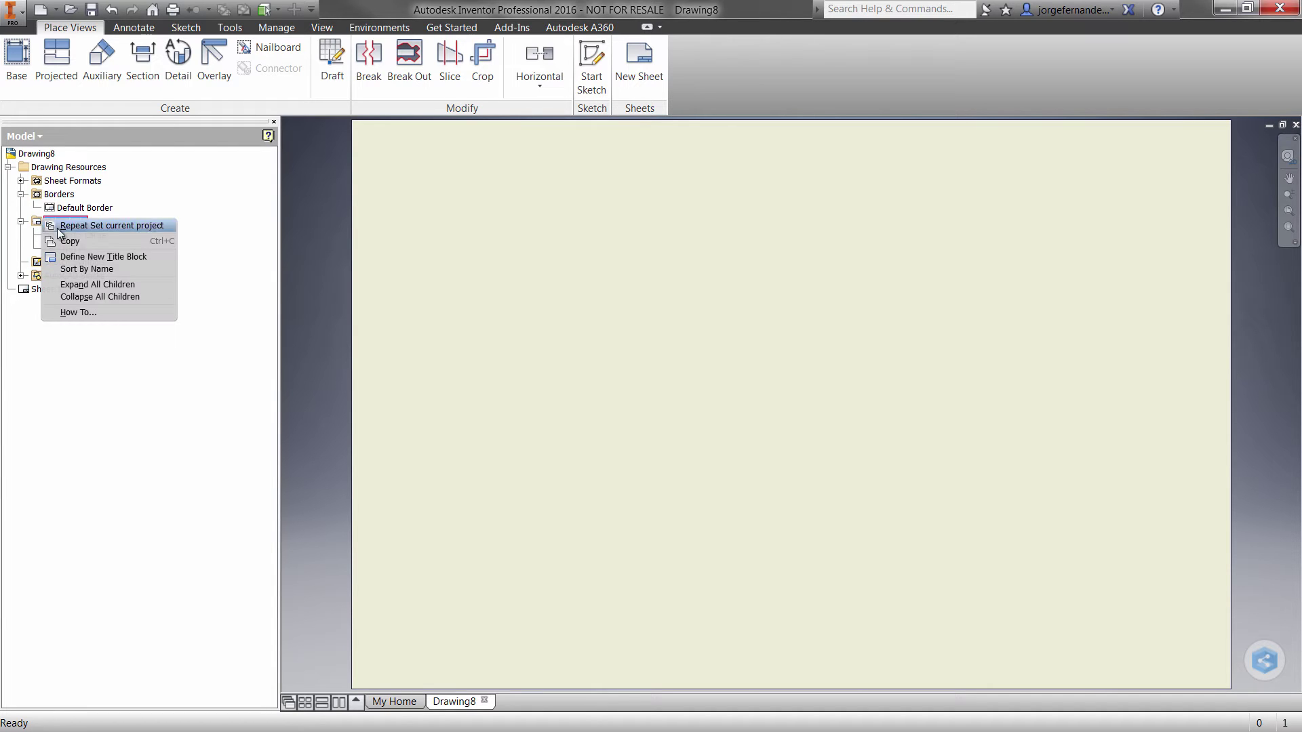
- Define a new title block and sketch an 8 x 2.5 in rectangle
click(129, 259)
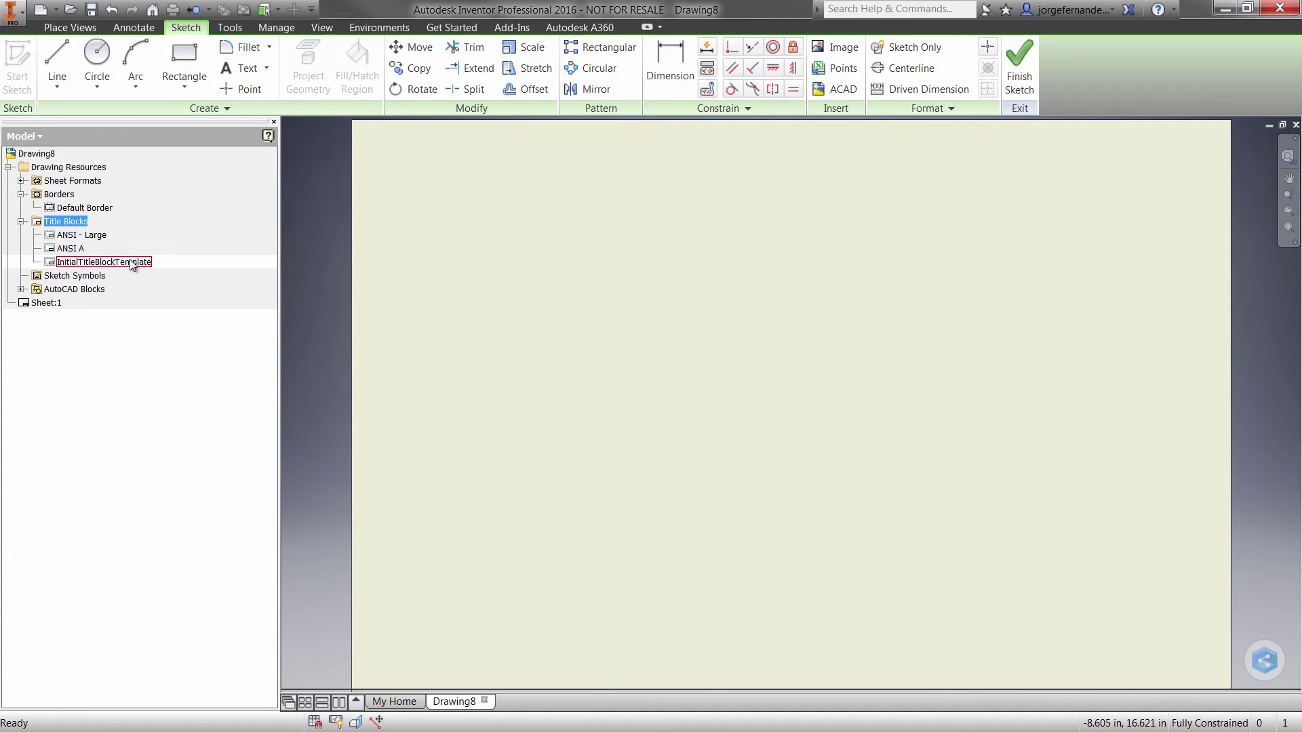
click(184, 68)
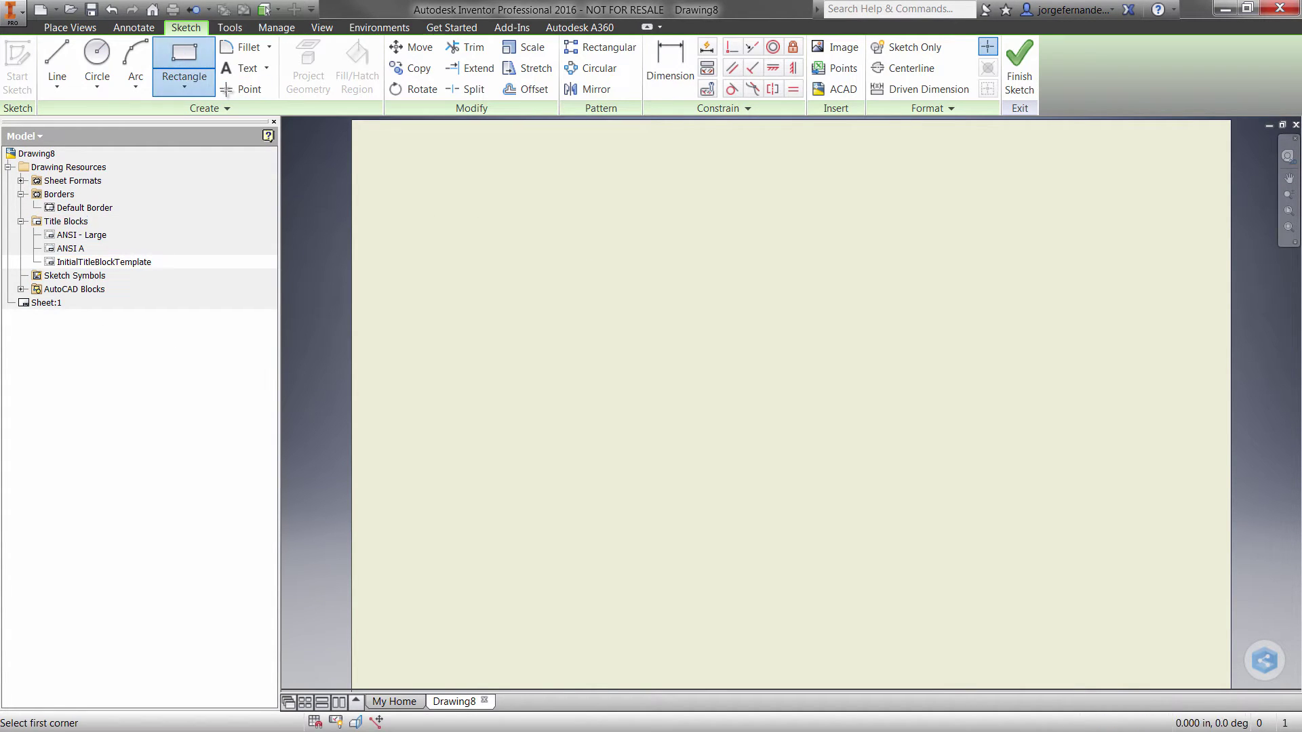
click(623, 305)
text(8)
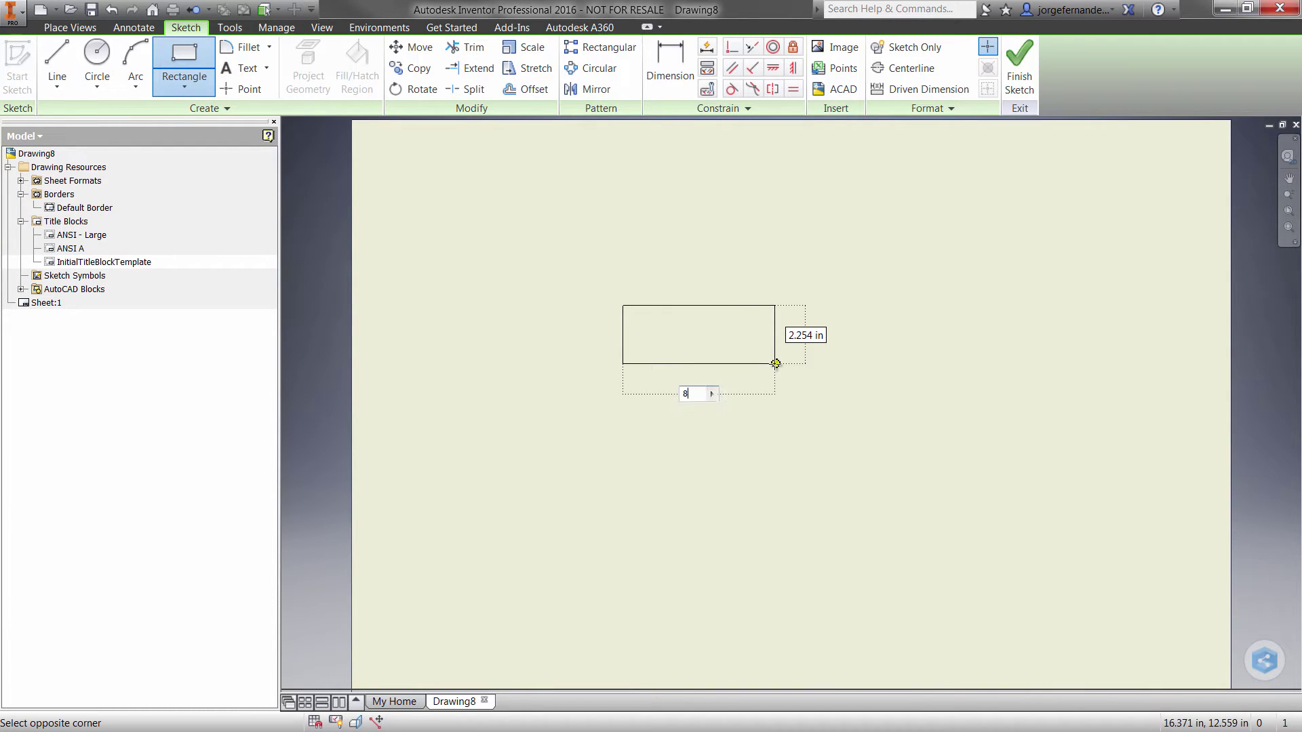
key(Tab)
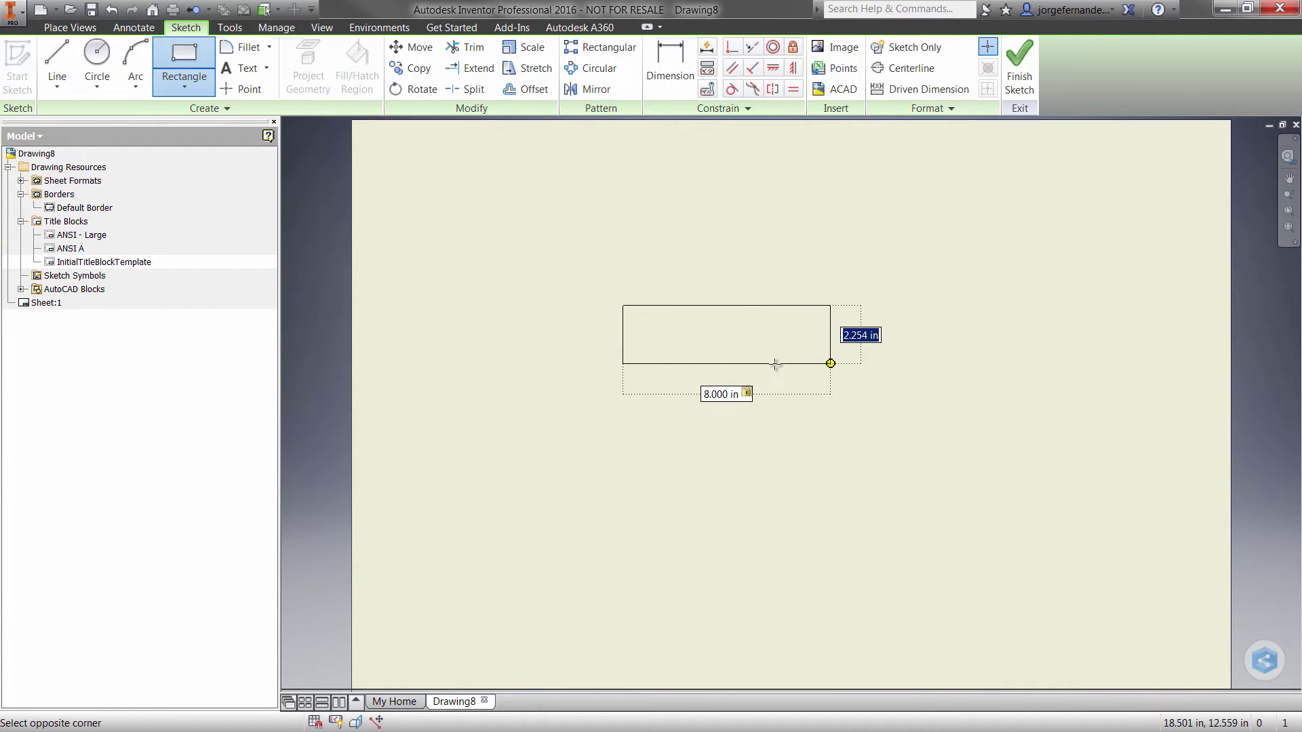
text(2.5)
key(Return)
scroll(725, 346, up, 3)
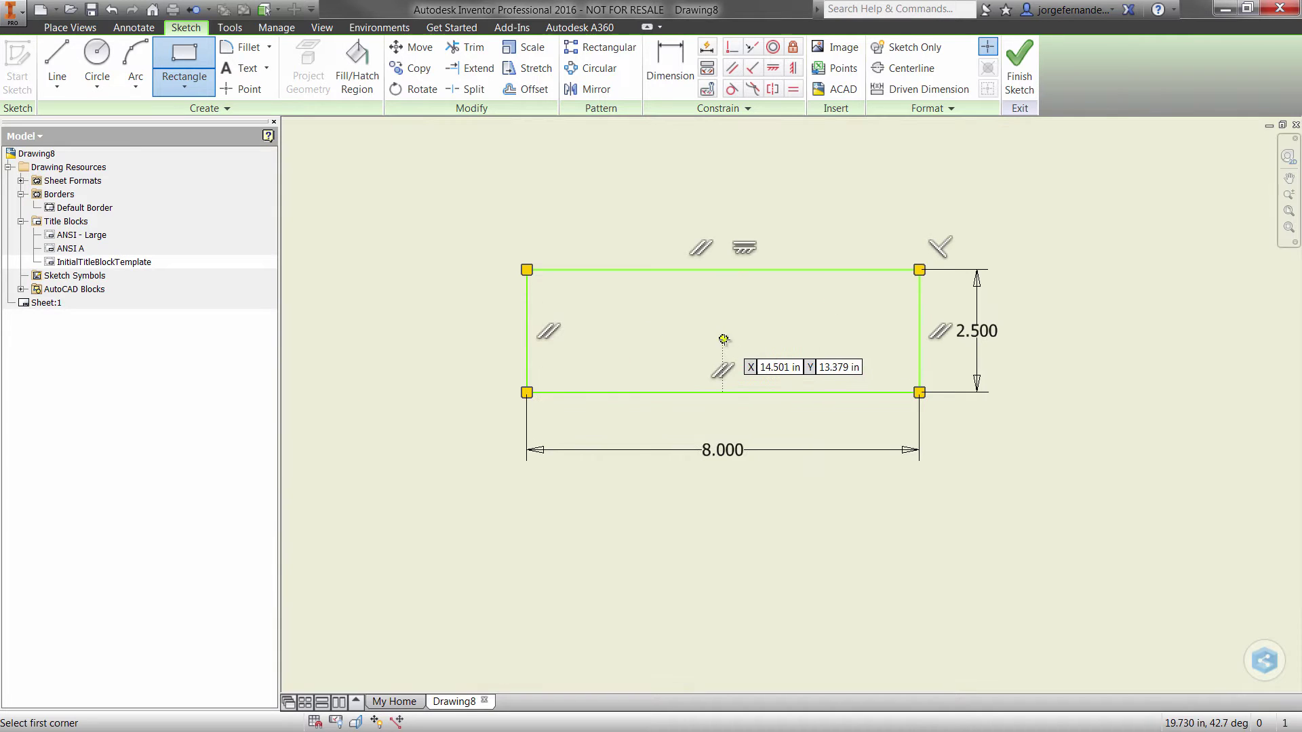
key(Escape)
- Split the rectangle into four cells with a horizontal midline and a vertical divider
right_click(702, 340)
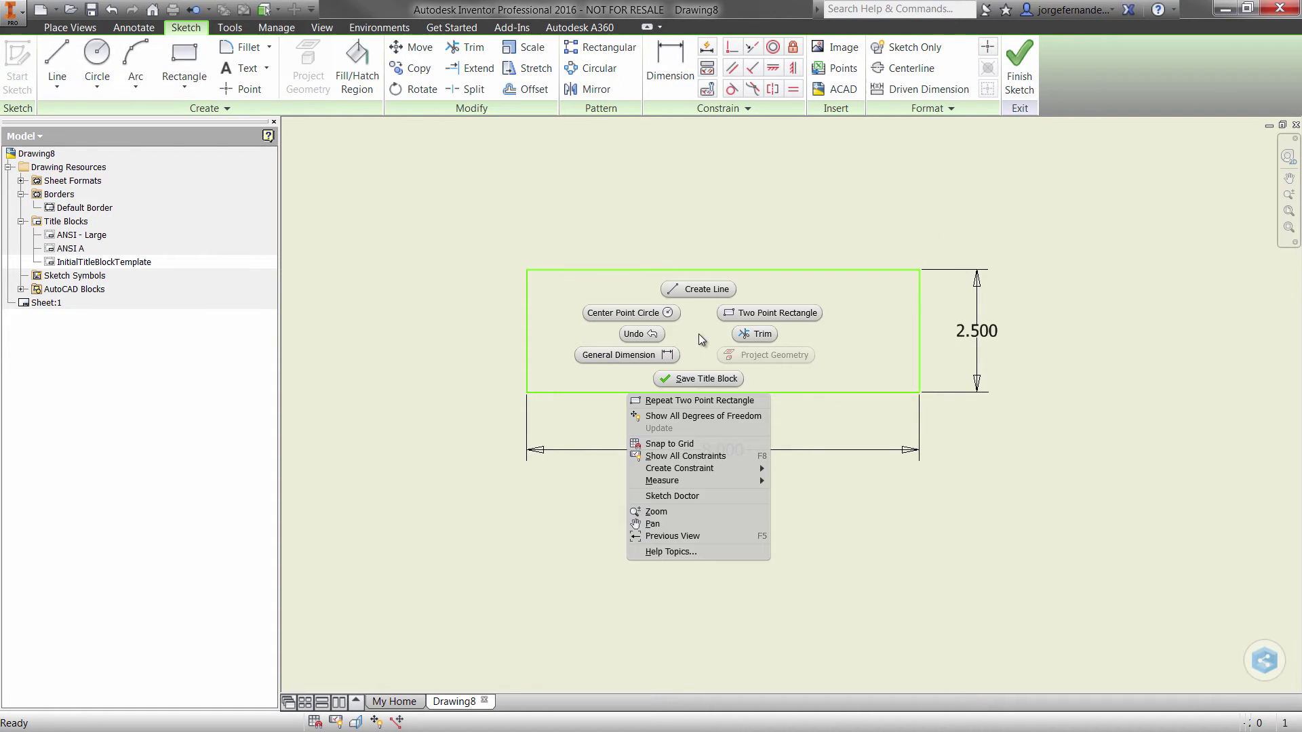
click(701, 293)
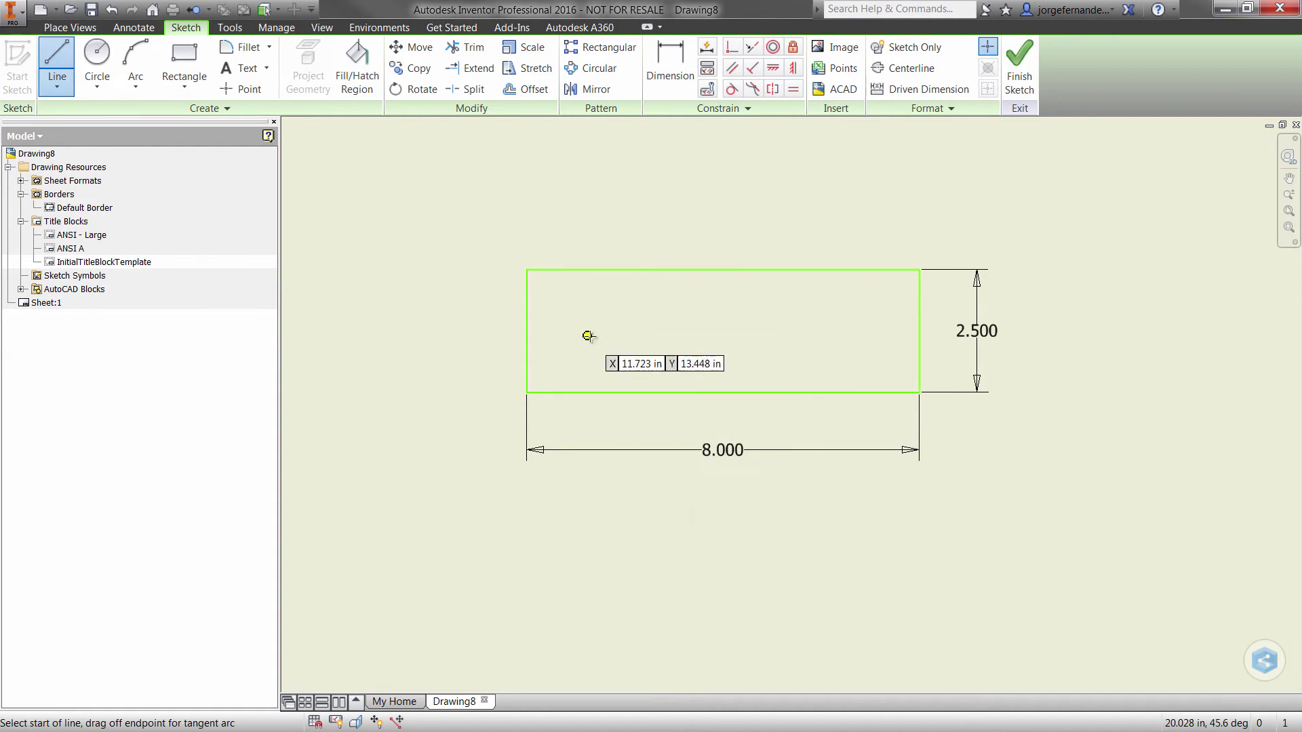
click(526, 330)
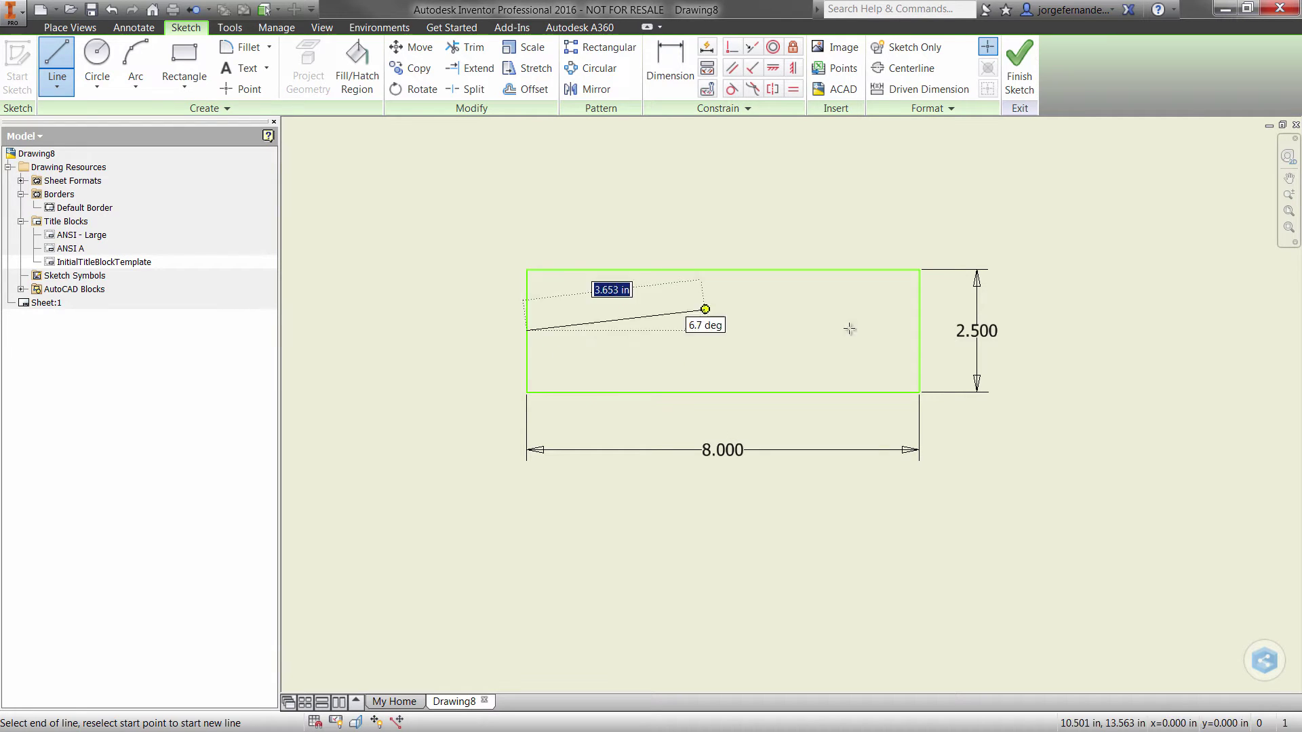
click(920, 331)
key(Escape)
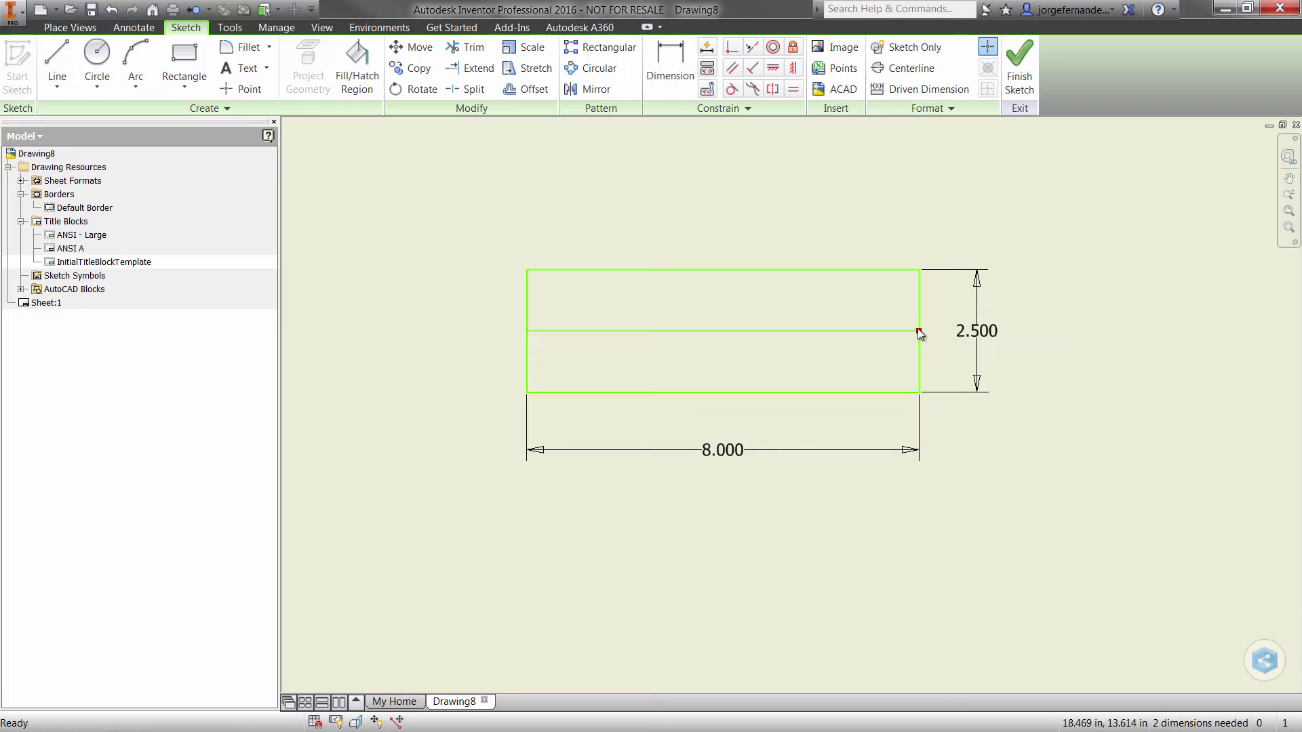
key(l)
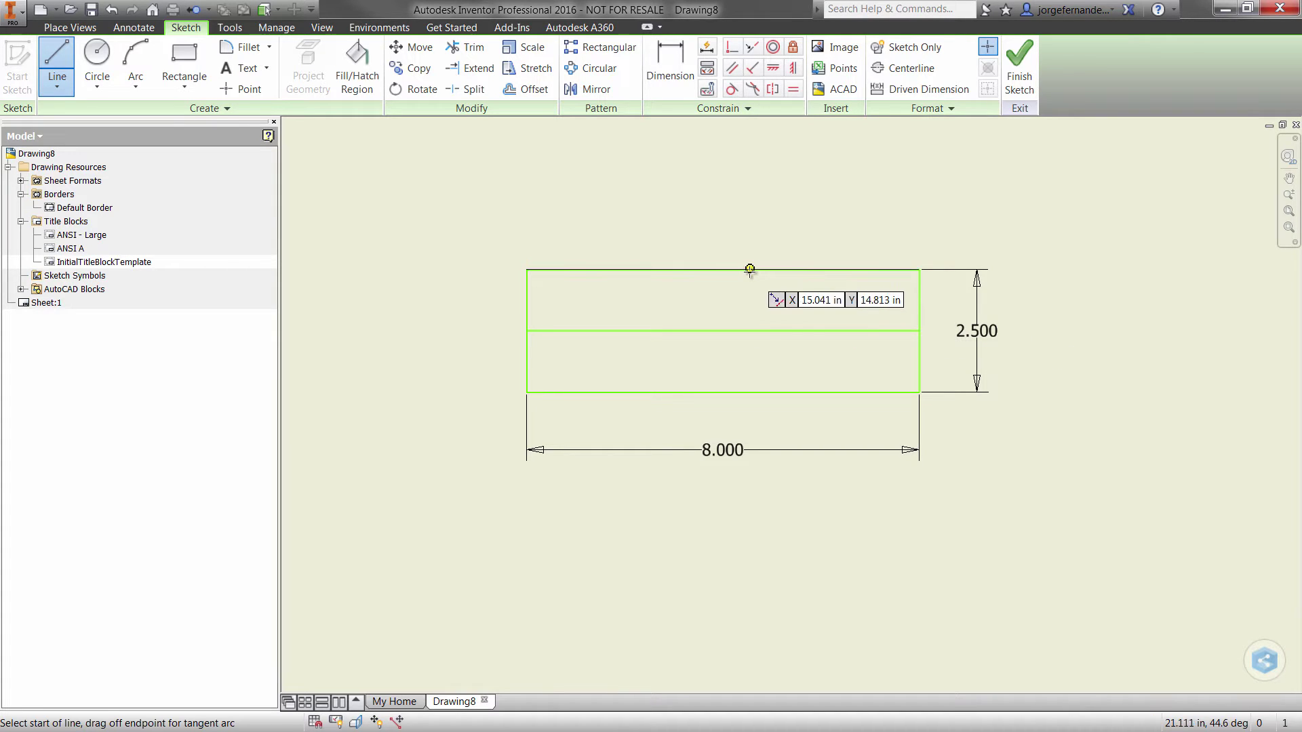
click(750, 271)
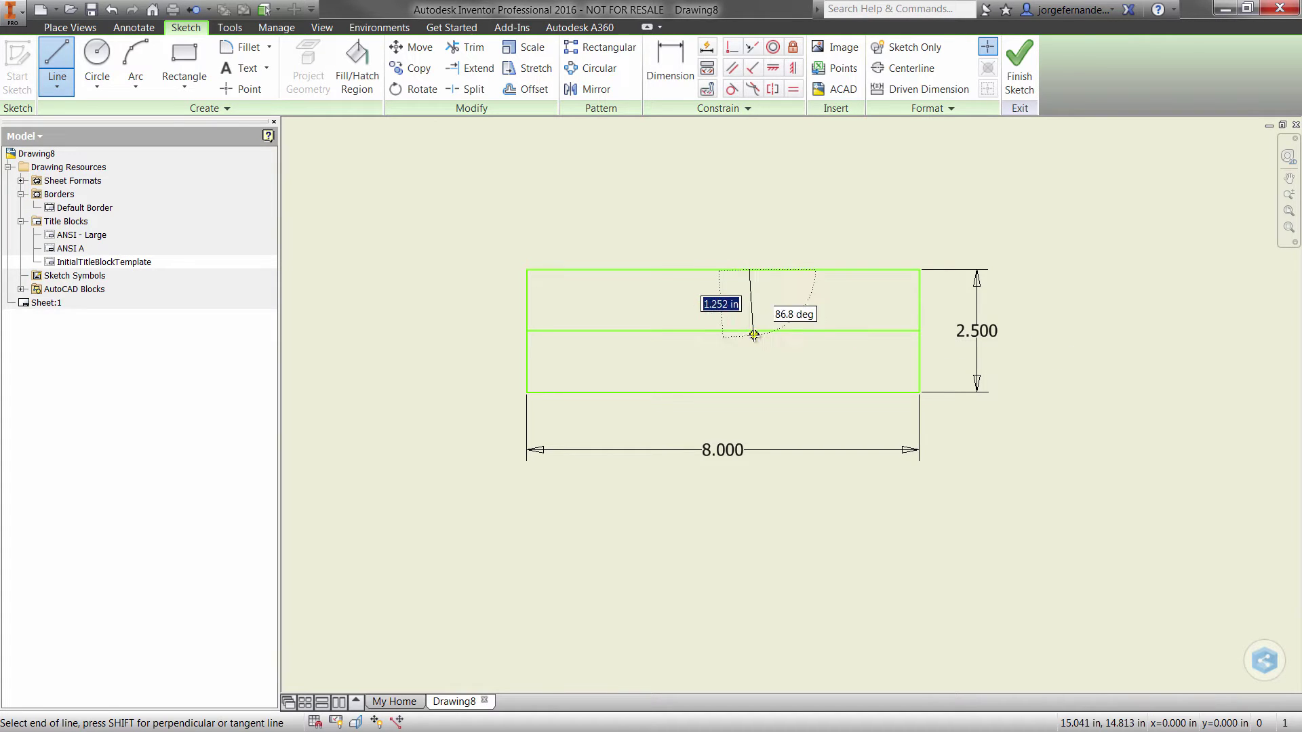
click(750, 389)
key(Escape)
- Dimension the right column width to 3.000
click(691, 91)
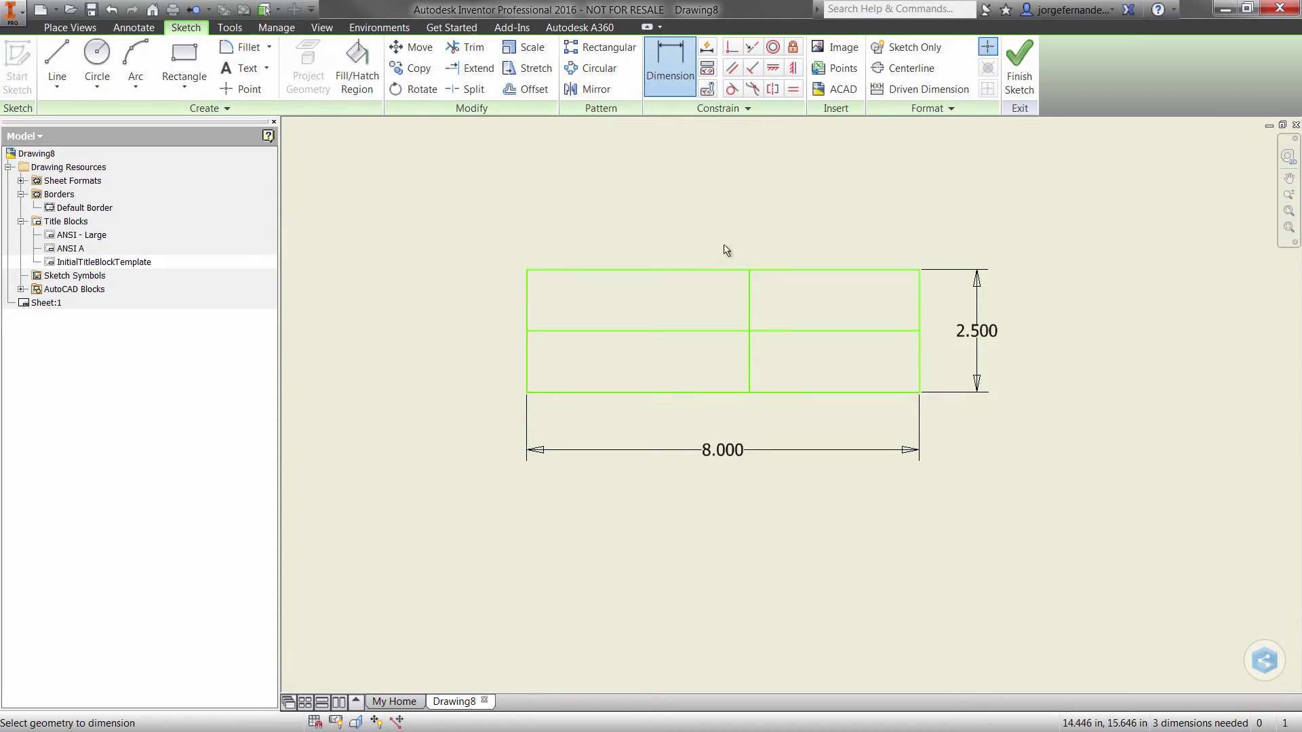
click(750, 299)
click(920, 299)
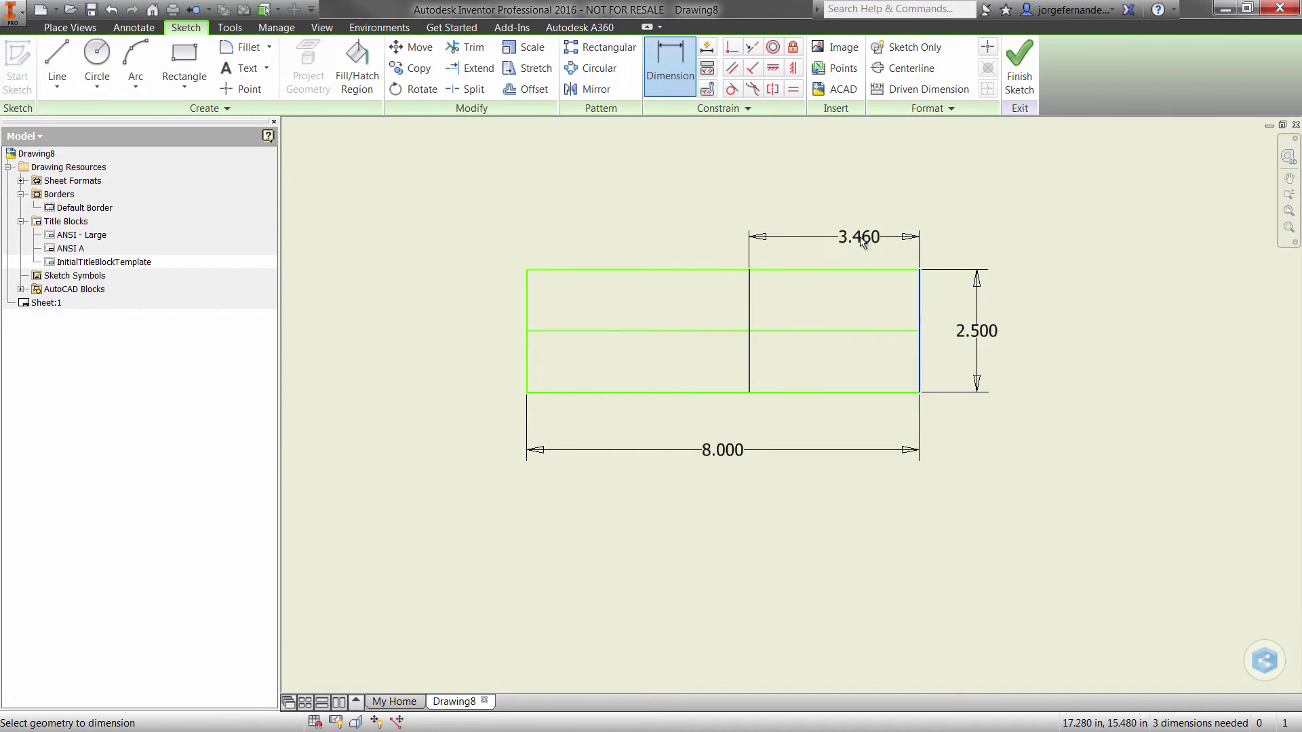
click(867, 236)
text(3.0)
key(Return)
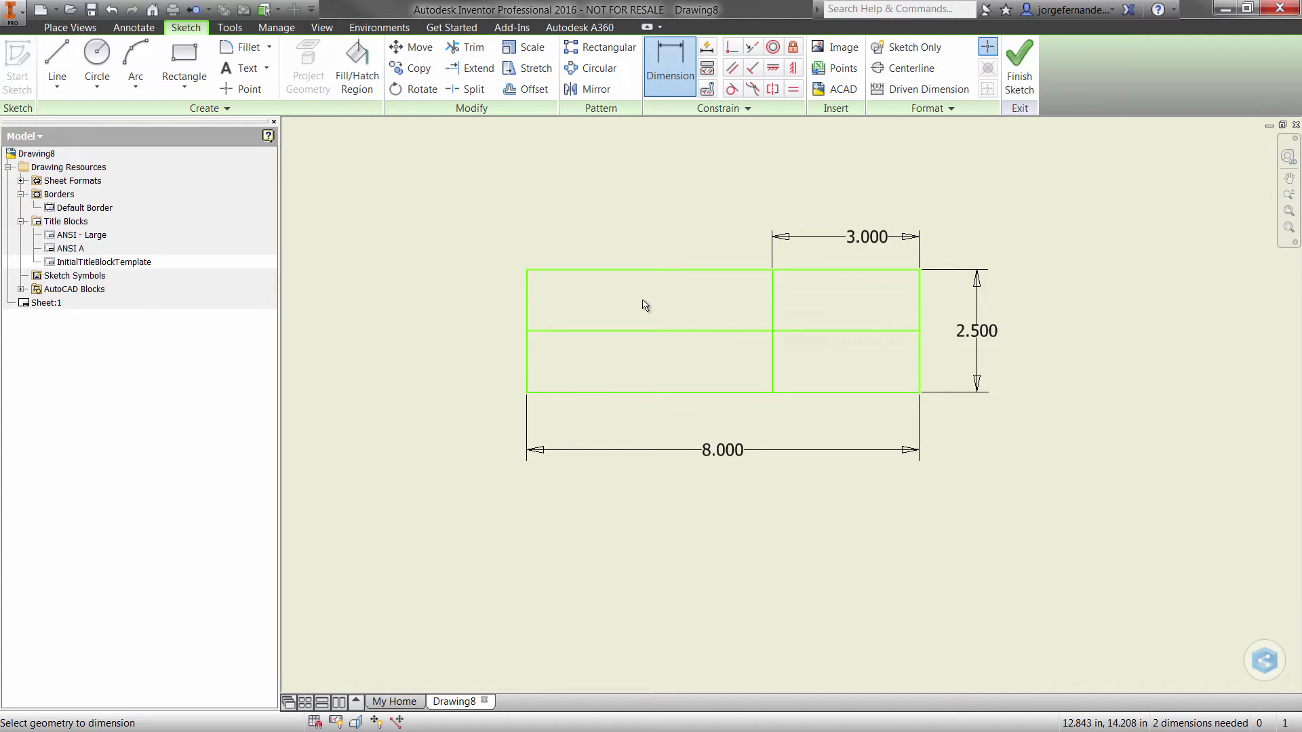
key(Escape)
- Draw two horizontal dividers across the left column, from the left edge to the vertical divider
right_click(651, 218)
click(652, 171)
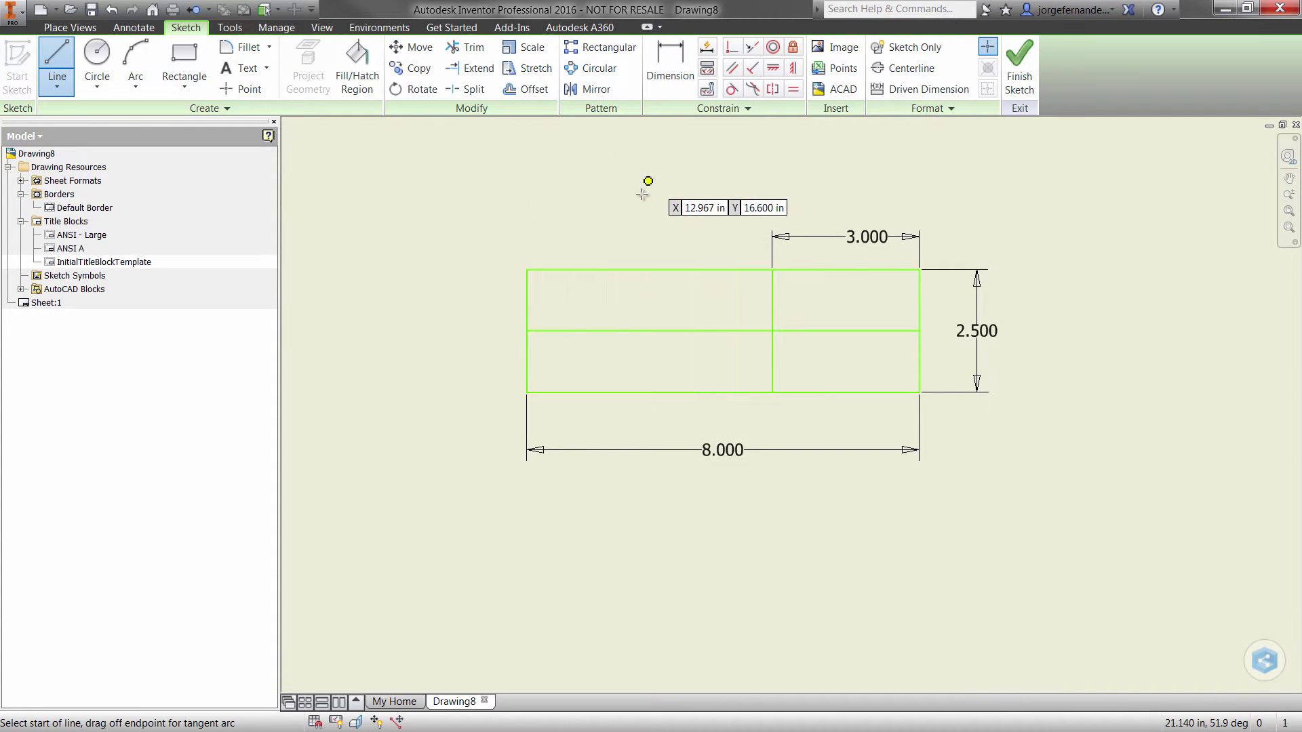
click(527, 295)
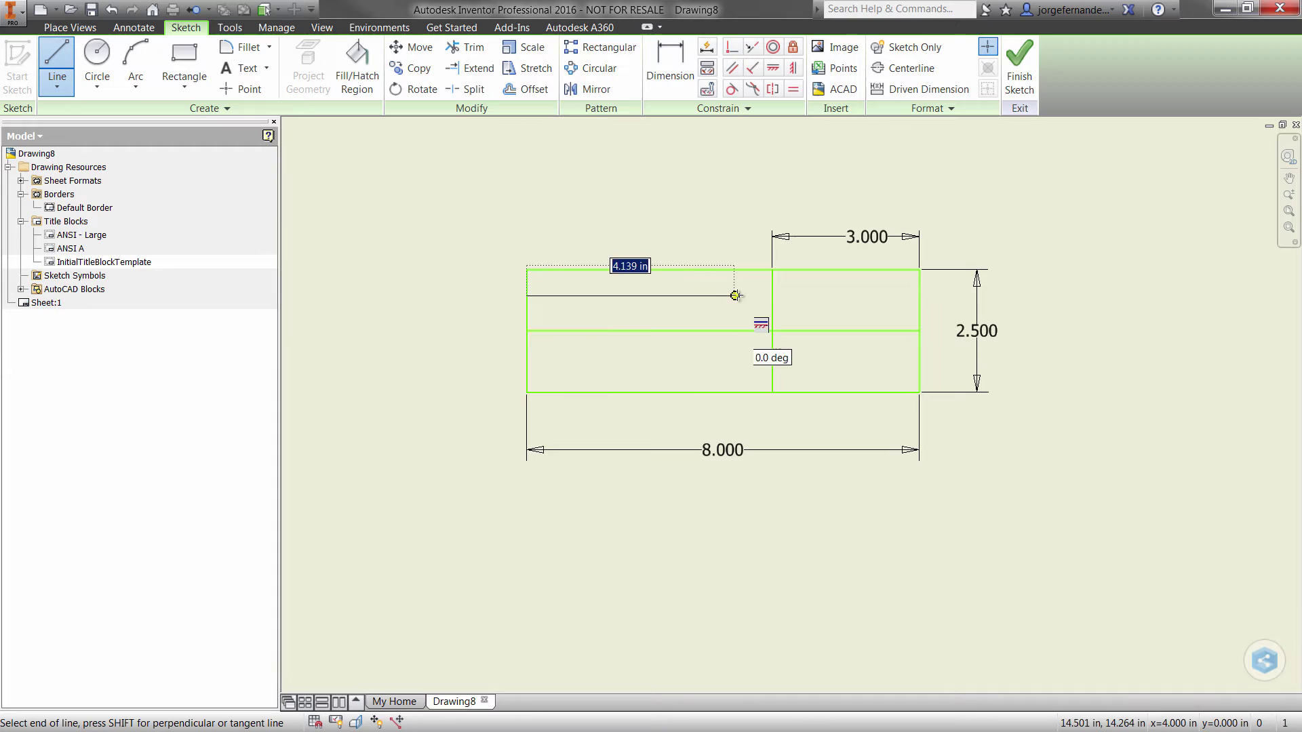
click(772, 295)
key(Escape)
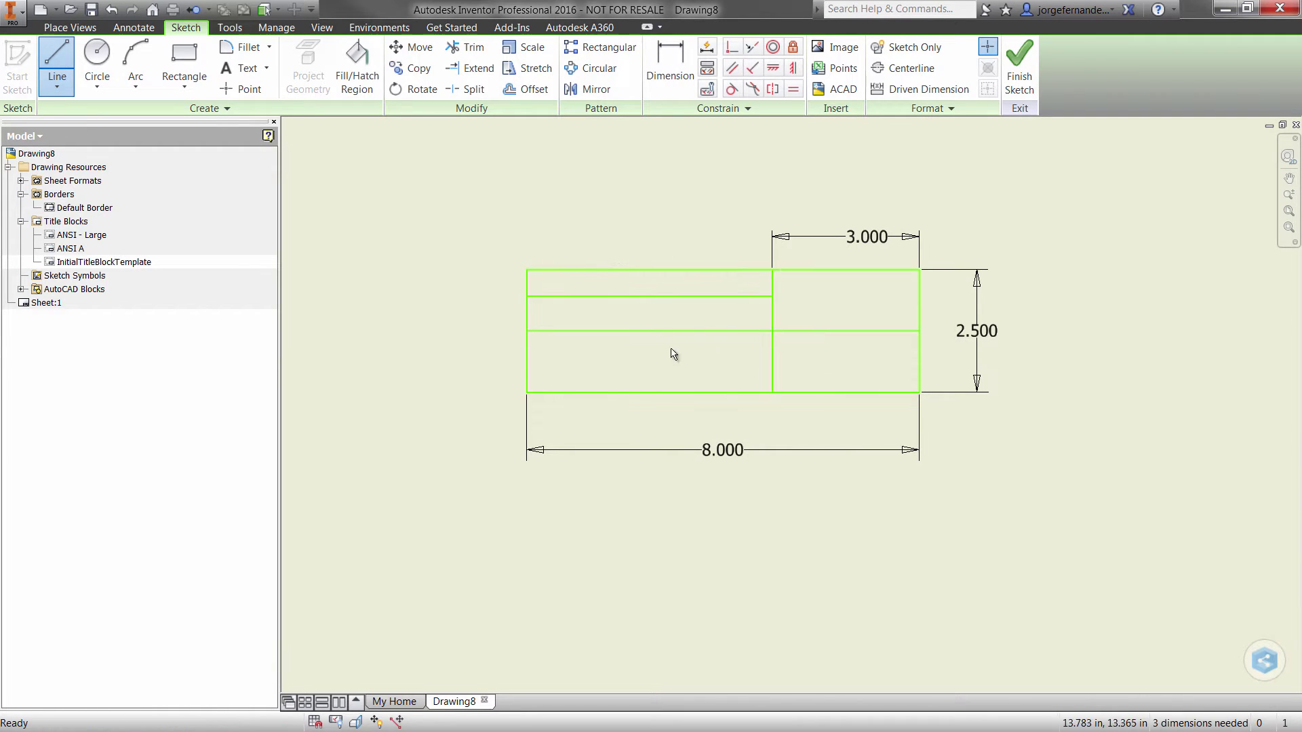
click(527, 367)
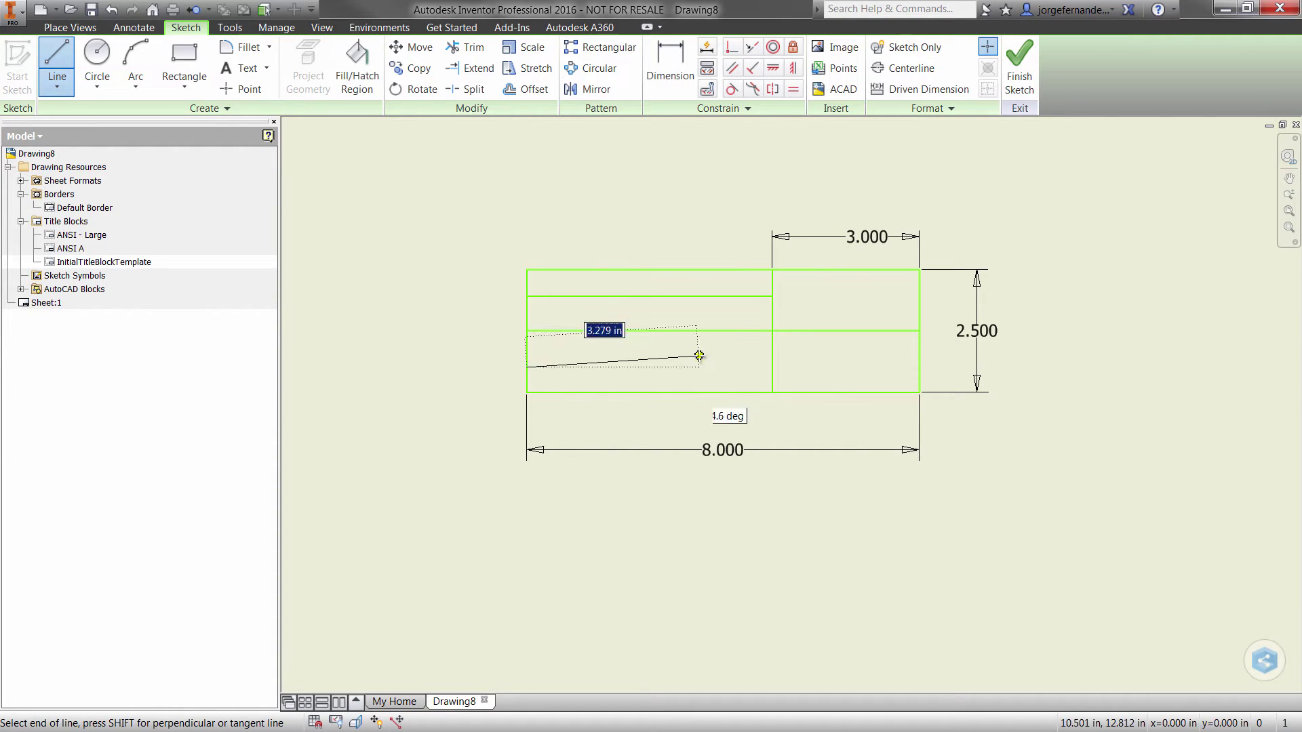
click(772, 366)
key(Escape)
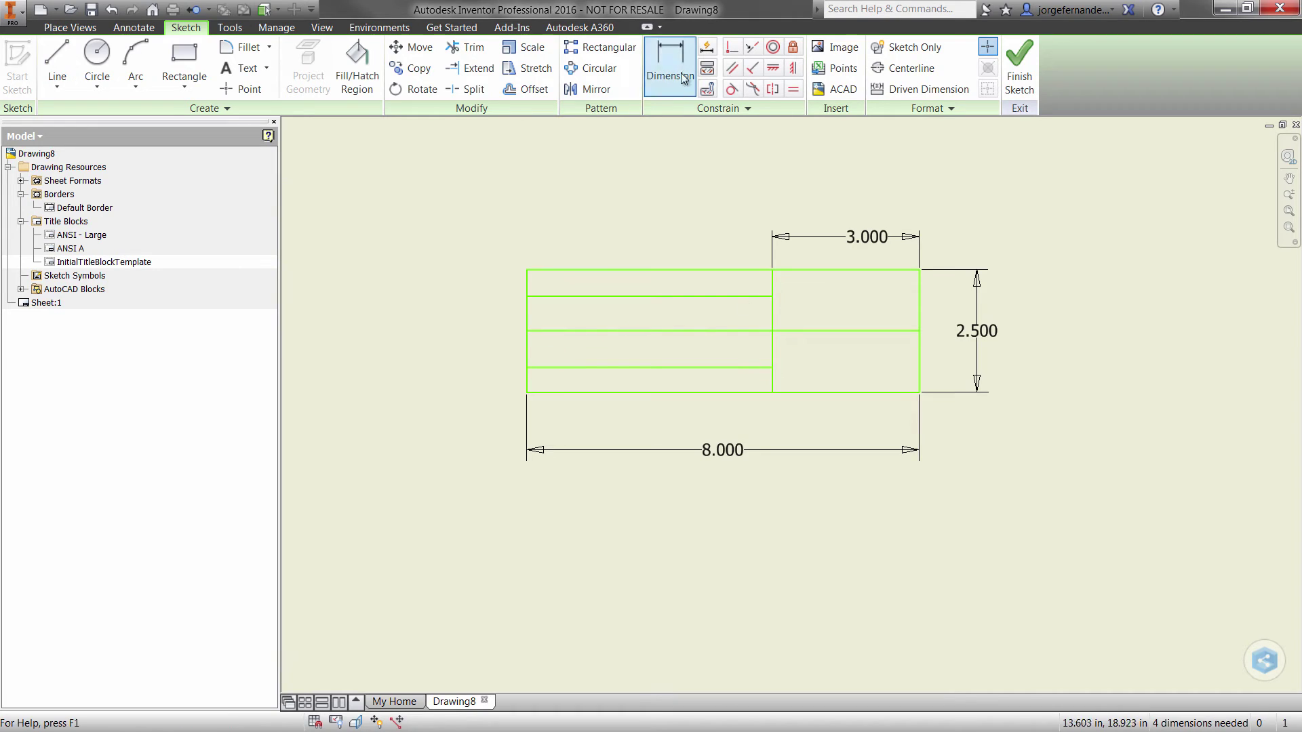
- Dimension the top row height to .500
click(683, 78)
click(577, 296)
click(577, 269)
click(445, 284)
text(.5)
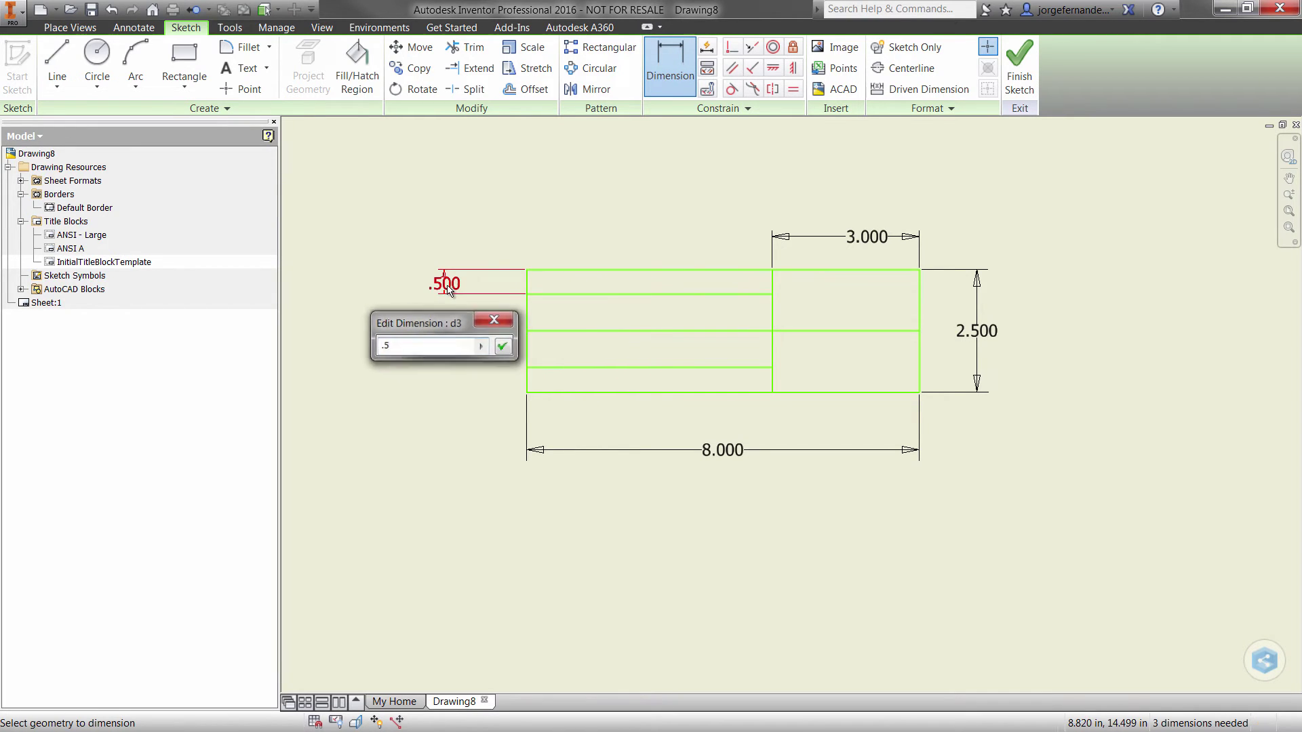
key(Return)
- Keep the middle .750 row as a driven dimension and link the bottom row height to .500
click(588, 295)
click(565, 331)
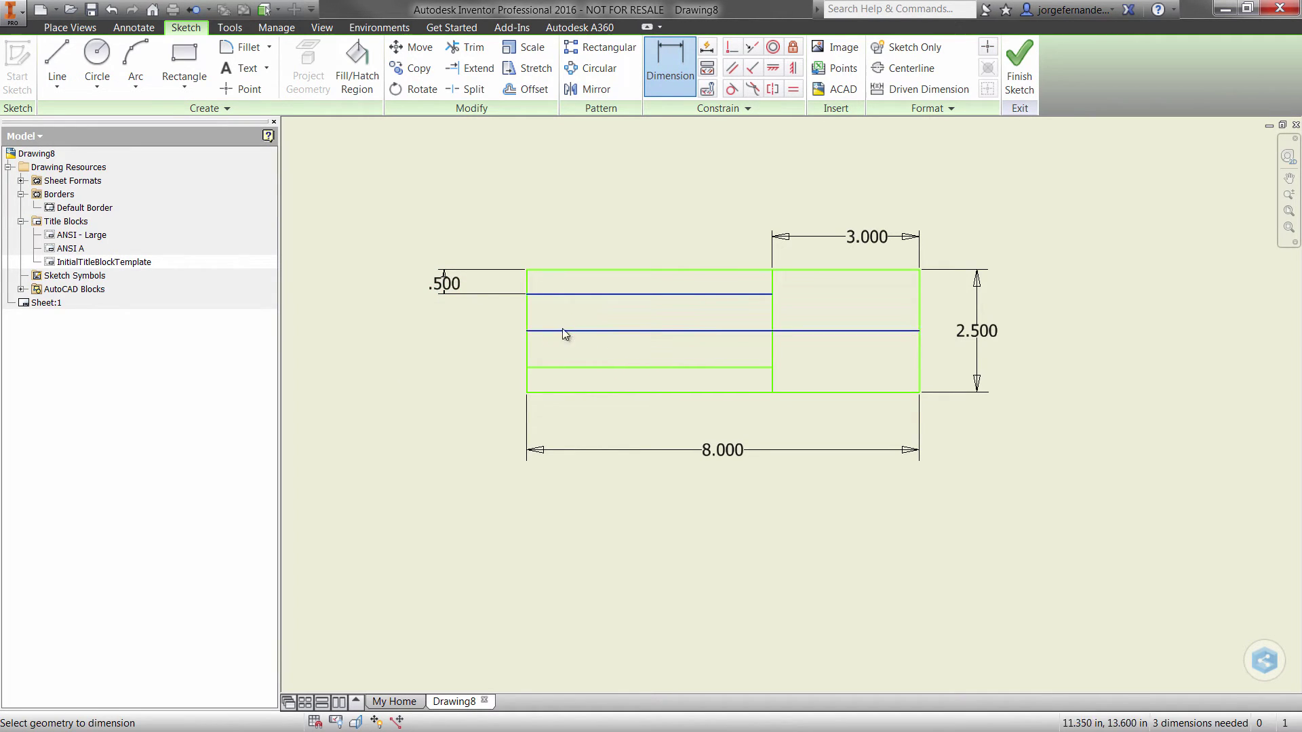
click(453, 298)
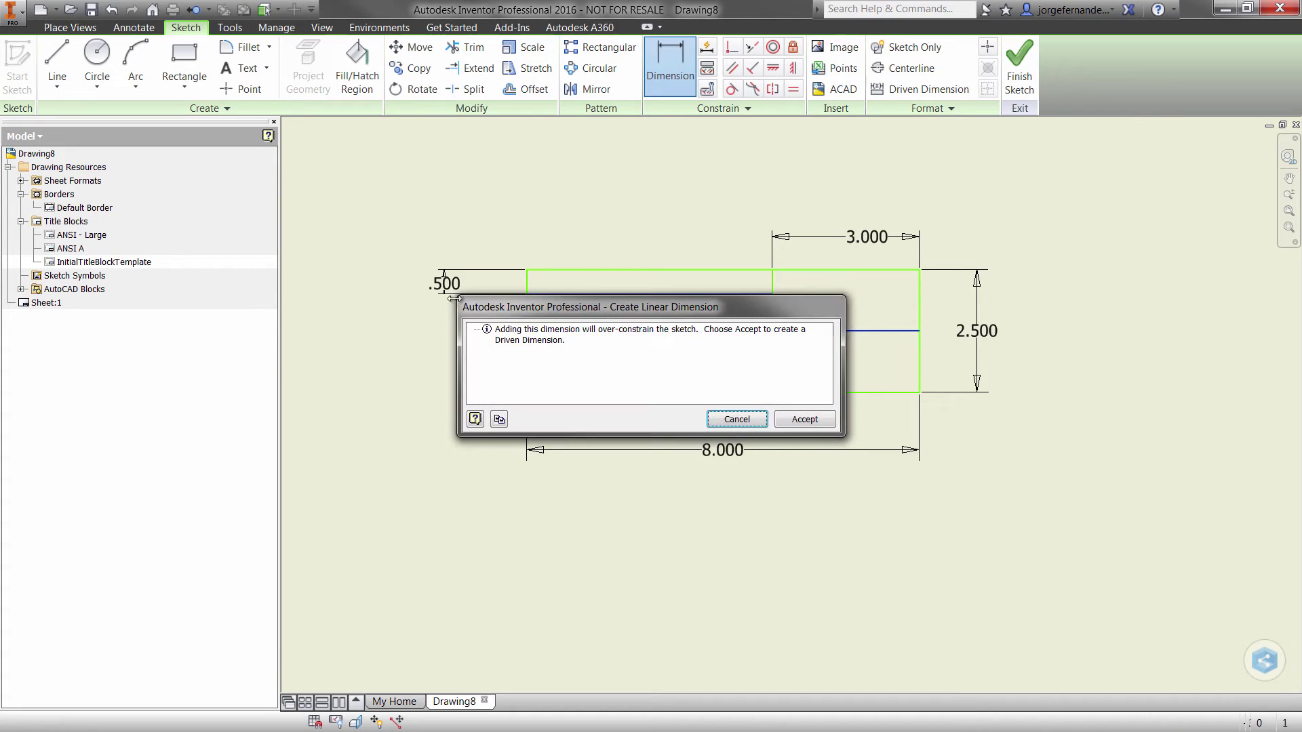
click(786, 420)
click(542, 368)
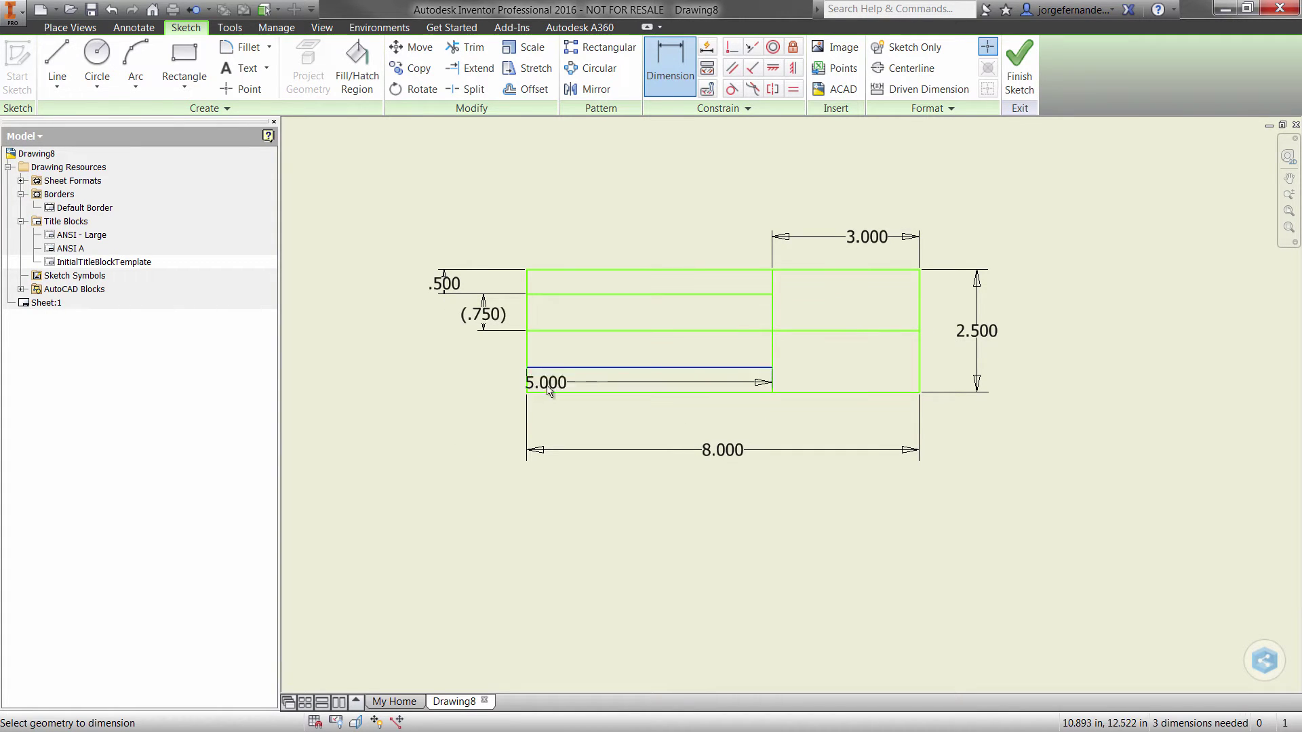
click(546, 392)
click(463, 379)
click(446, 295)
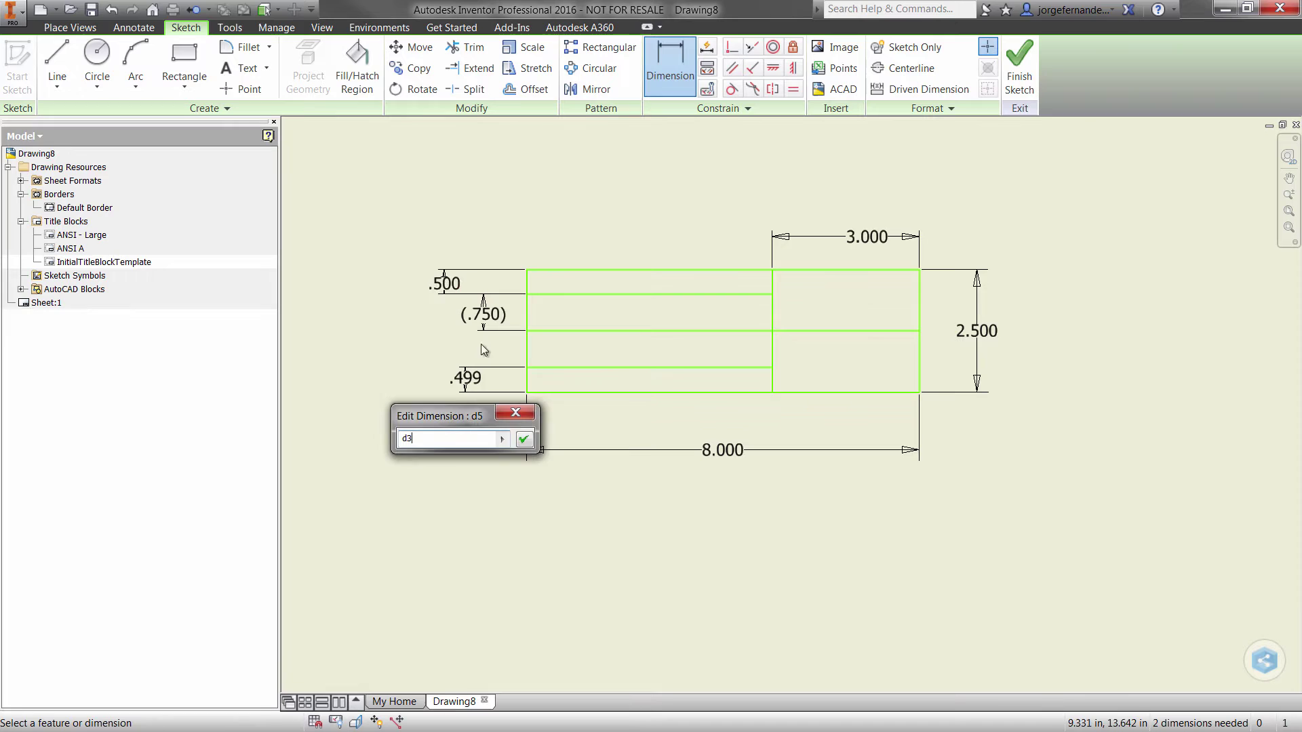
click(523, 439)
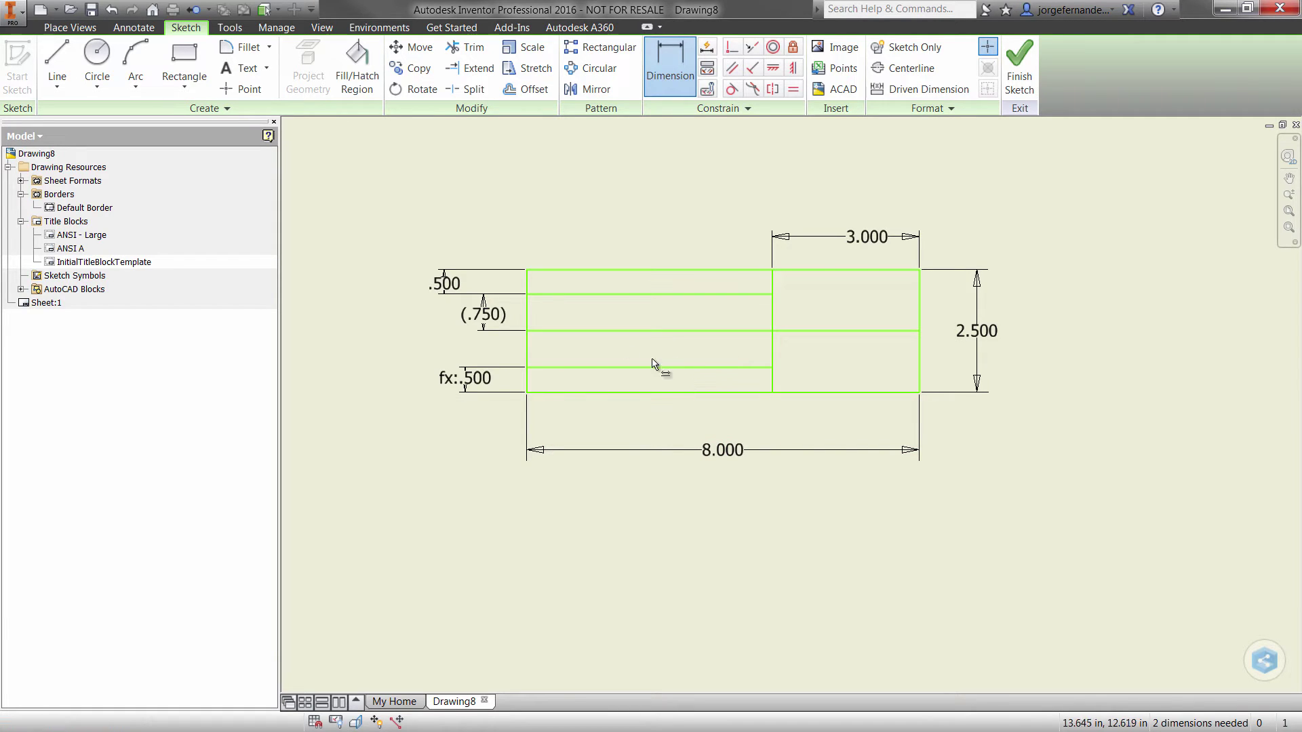
right_click(614, 246)
click(661, 250)
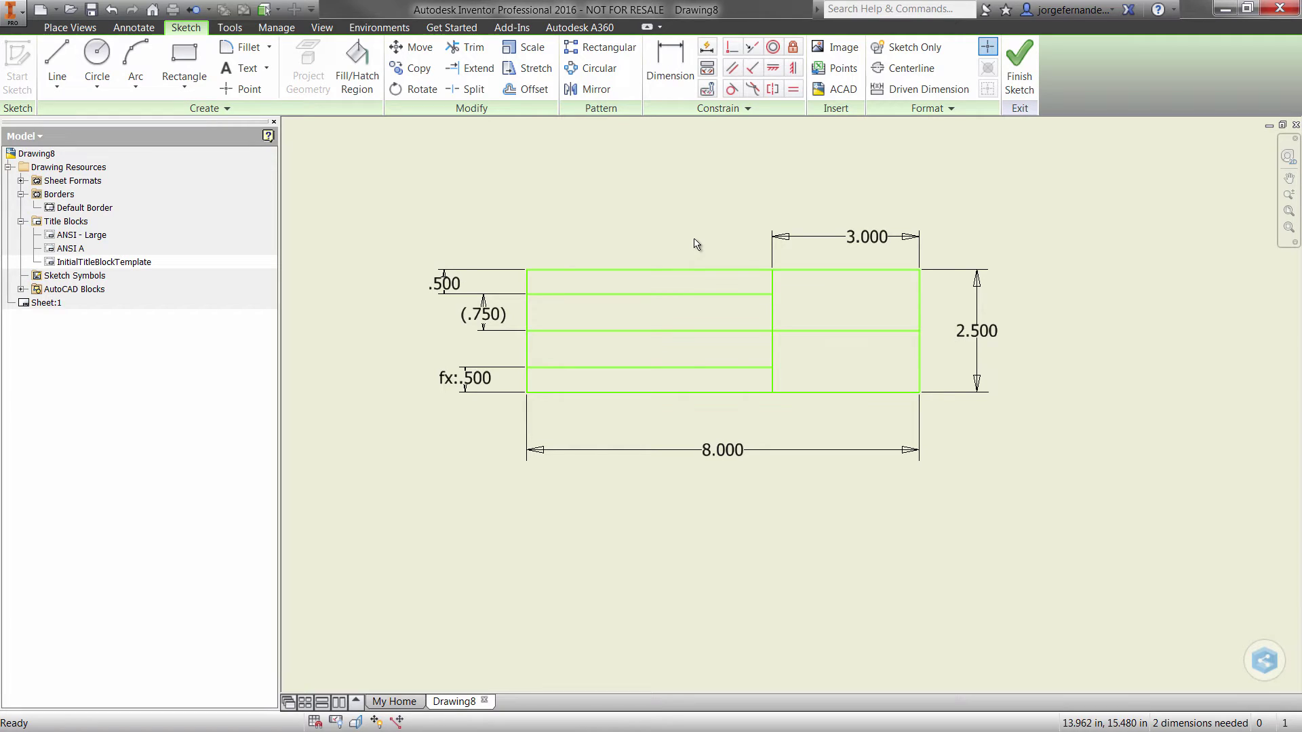
click(244, 68)
- Place a left-justified 'Drawn By:' text label in the top-left cell
scroll(528, 268, up, 5)
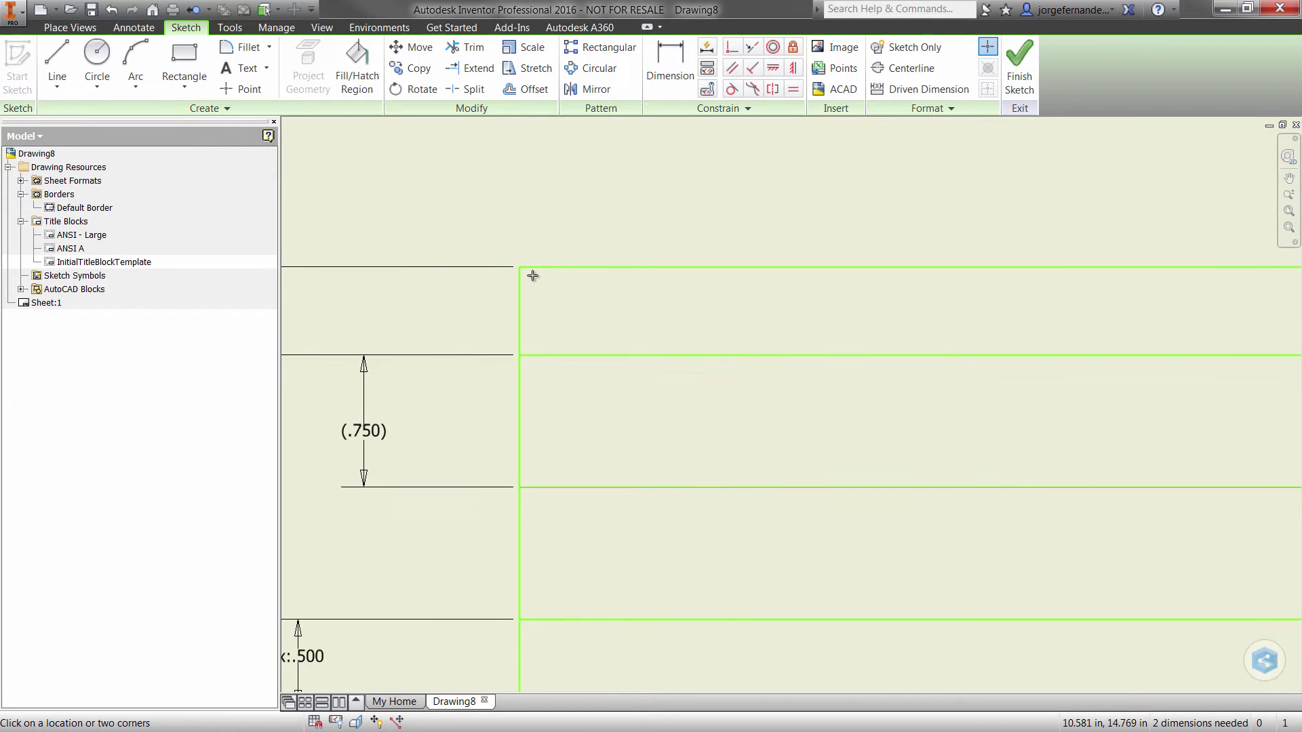
click(533, 276)
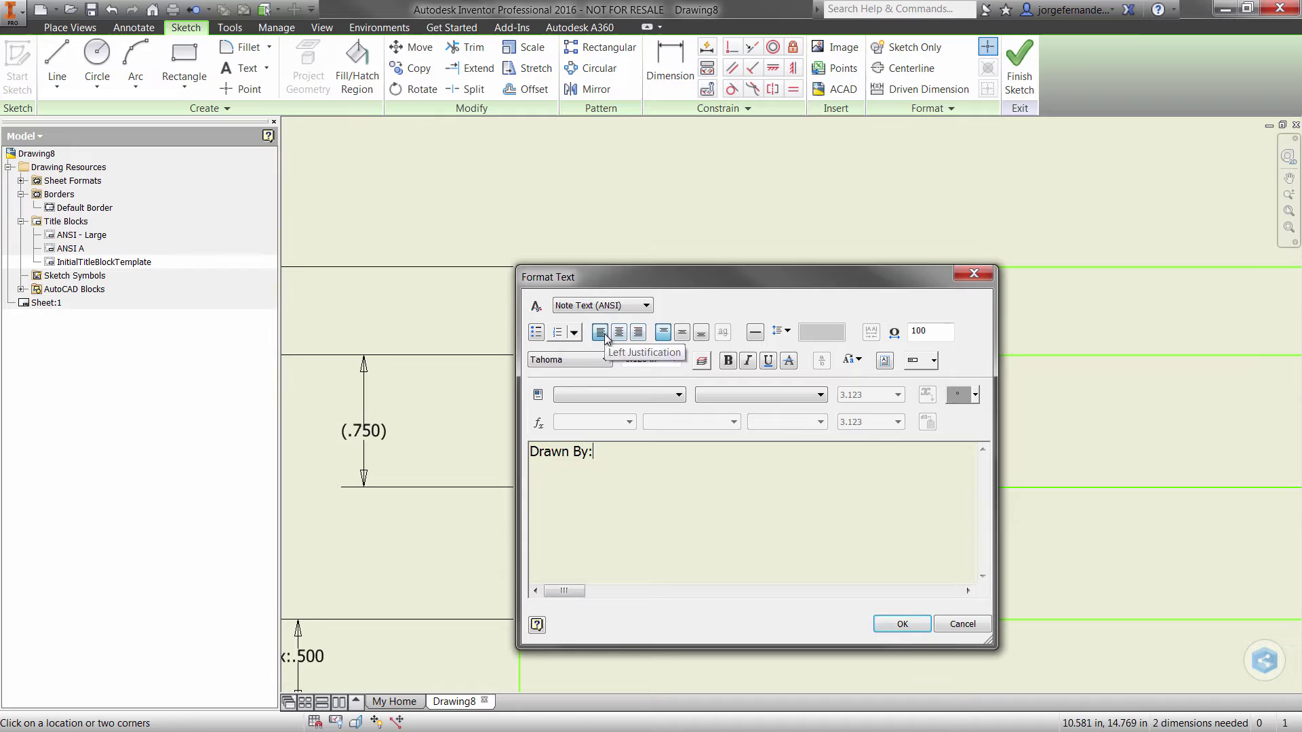
click(901, 624)
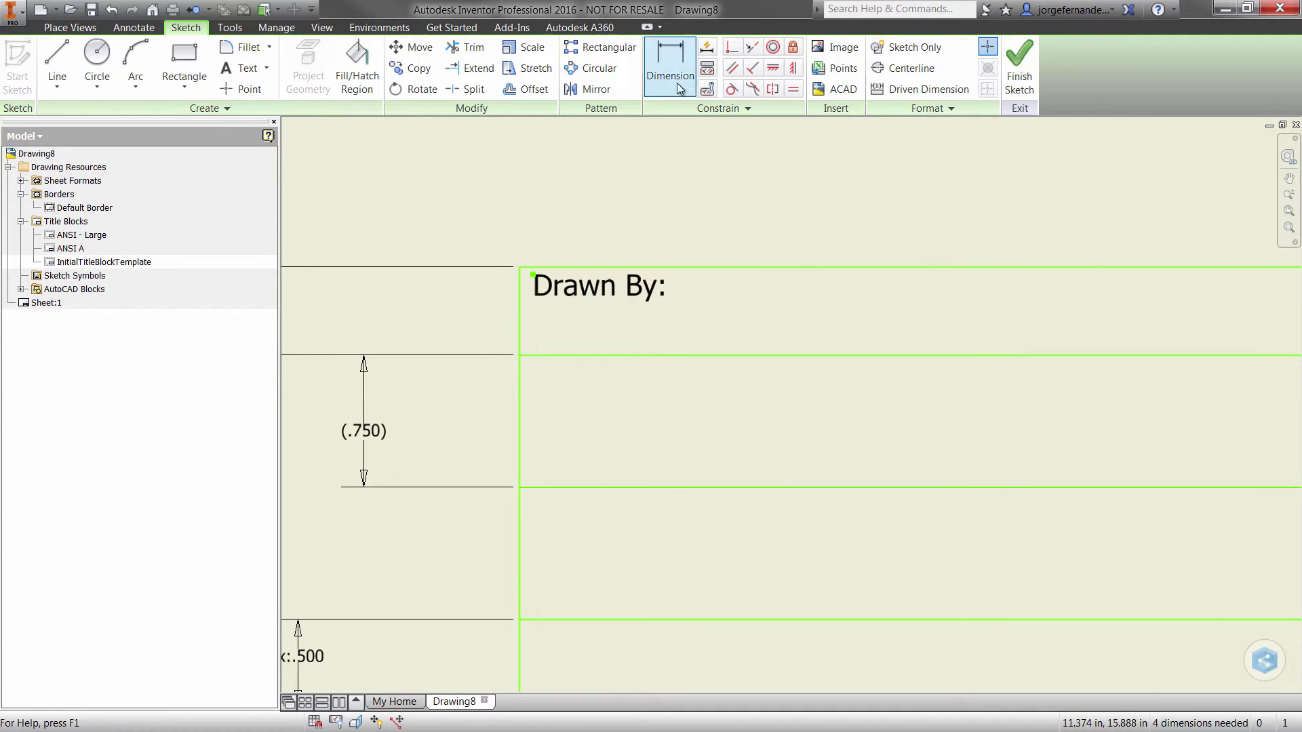
- Fix the 'Drawn By:' label .050 from the top edge and .050 from the left edge
click(670, 68)
click(542, 271)
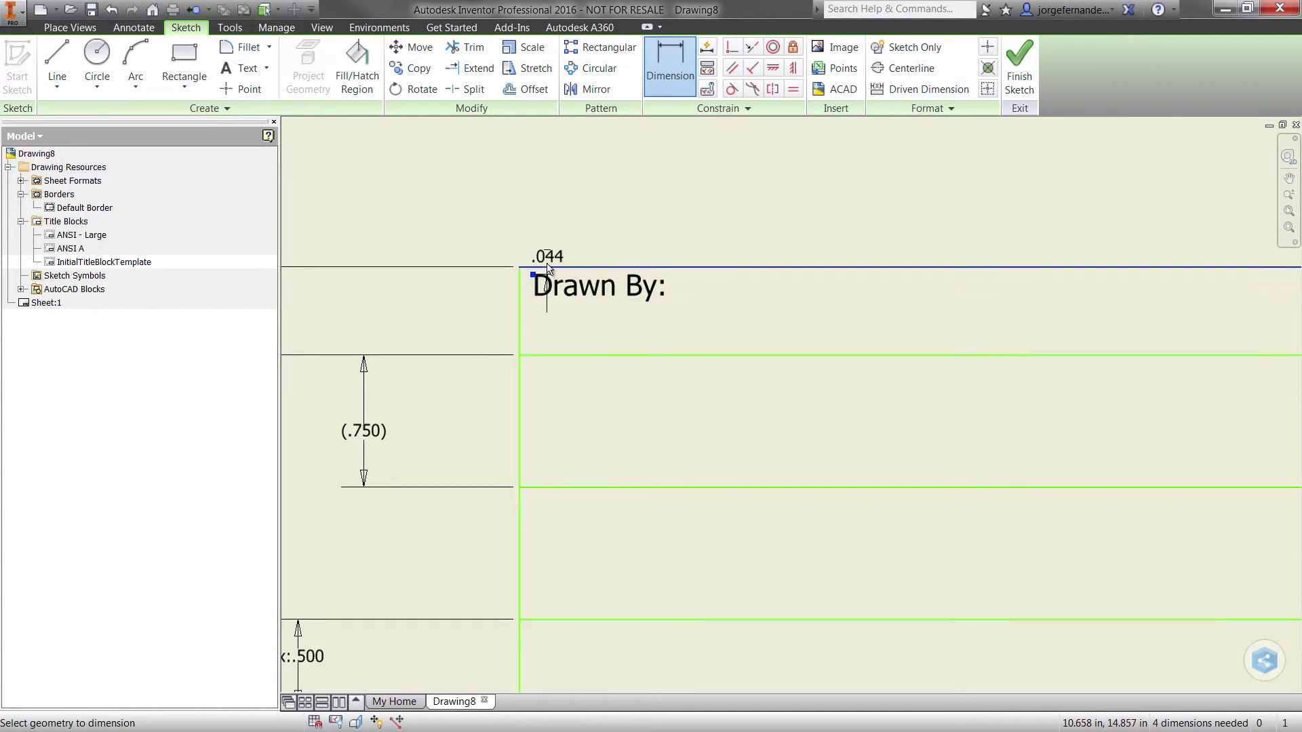
click(571, 190)
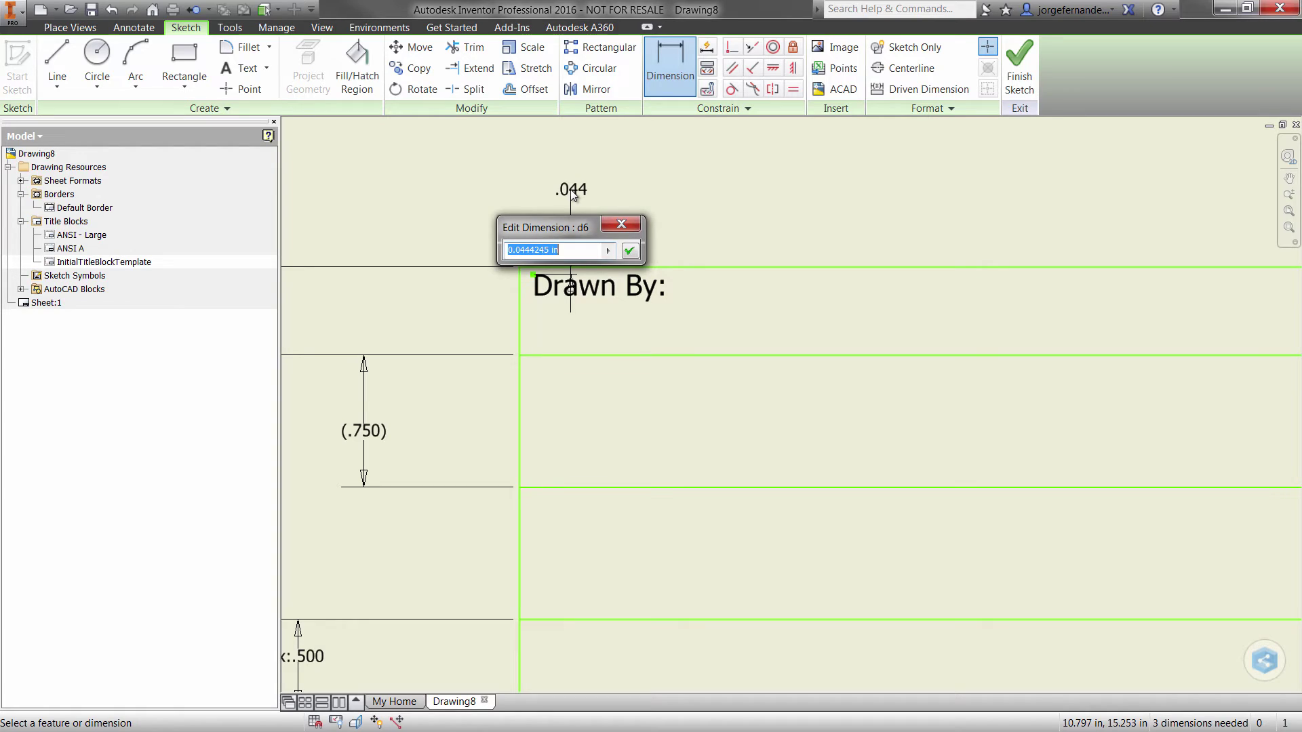
text(.05)
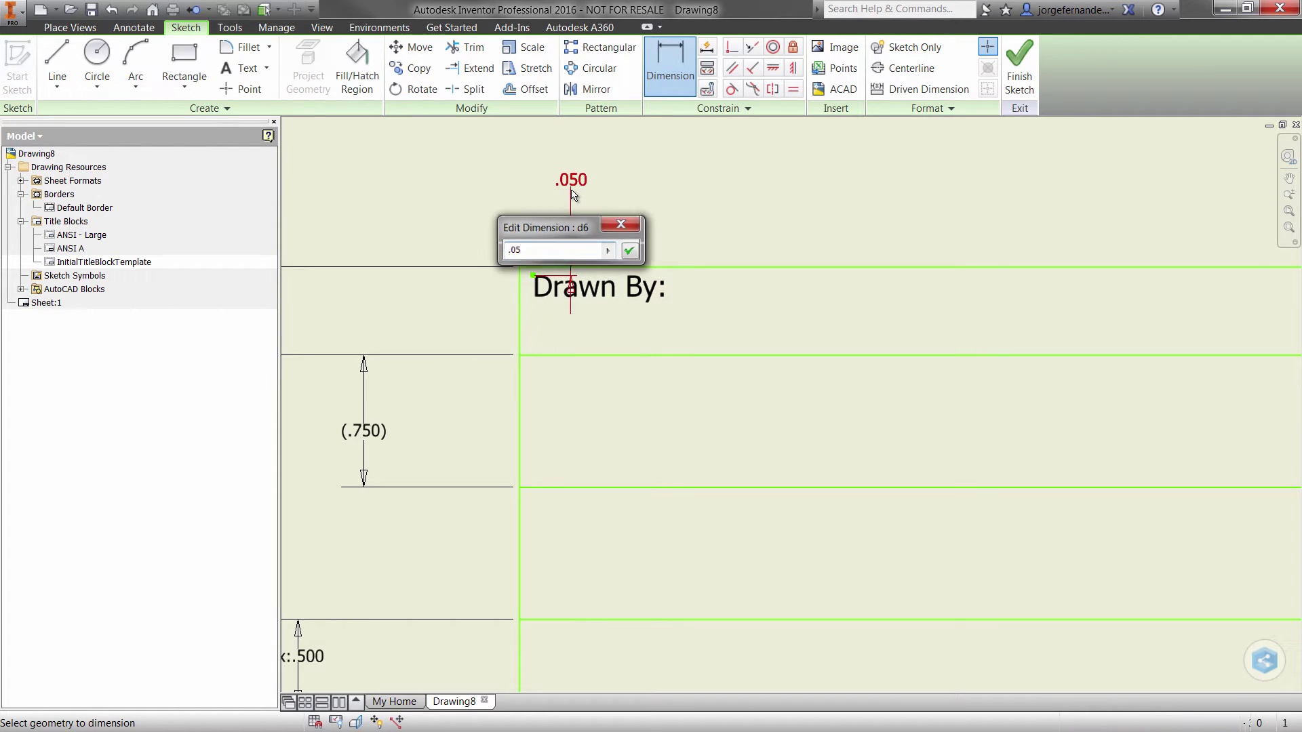
key(Return)
click(533, 276)
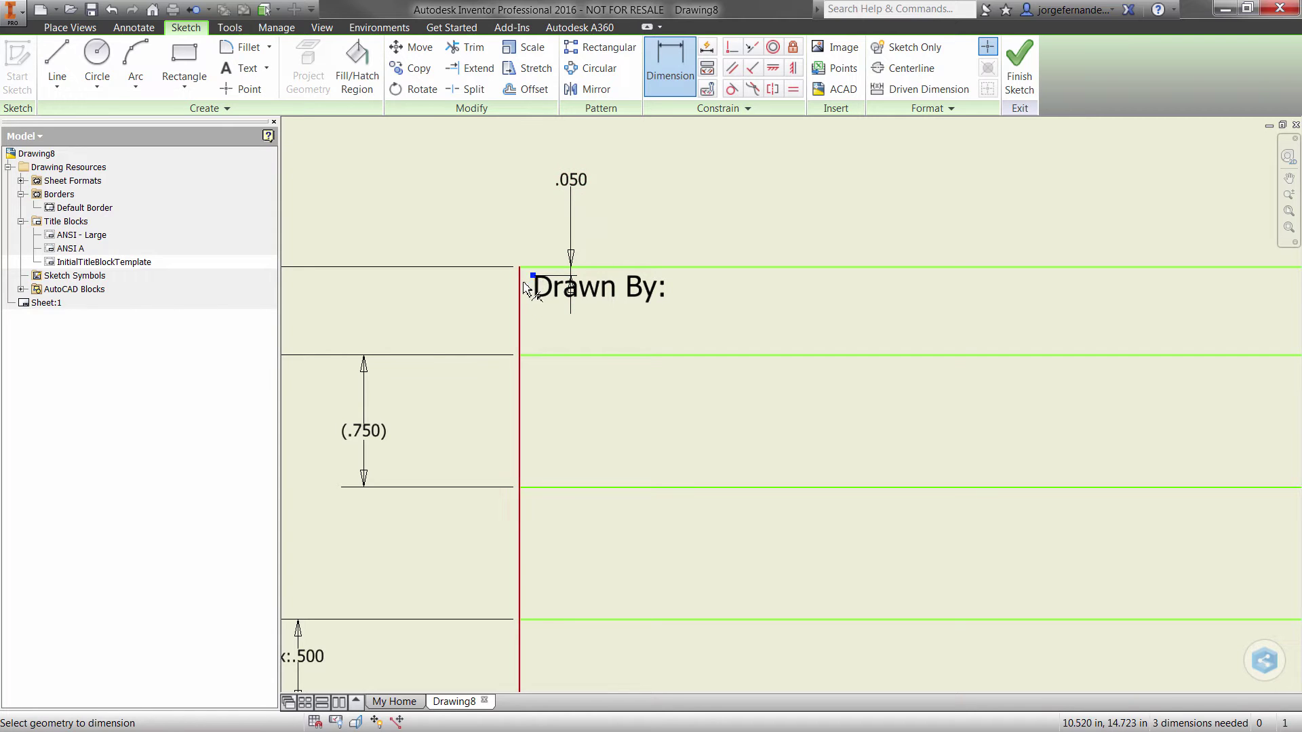
click(521, 285)
click(475, 304)
click(571, 181)
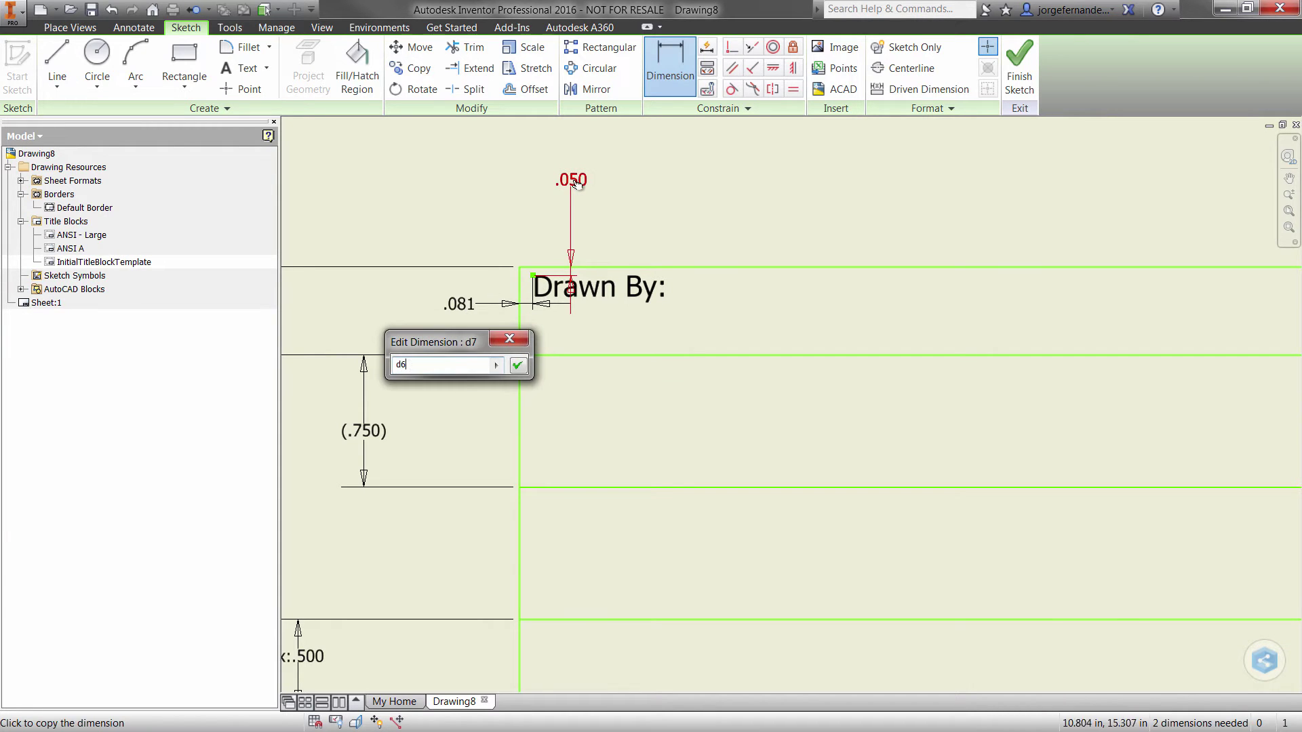
click(517, 365)
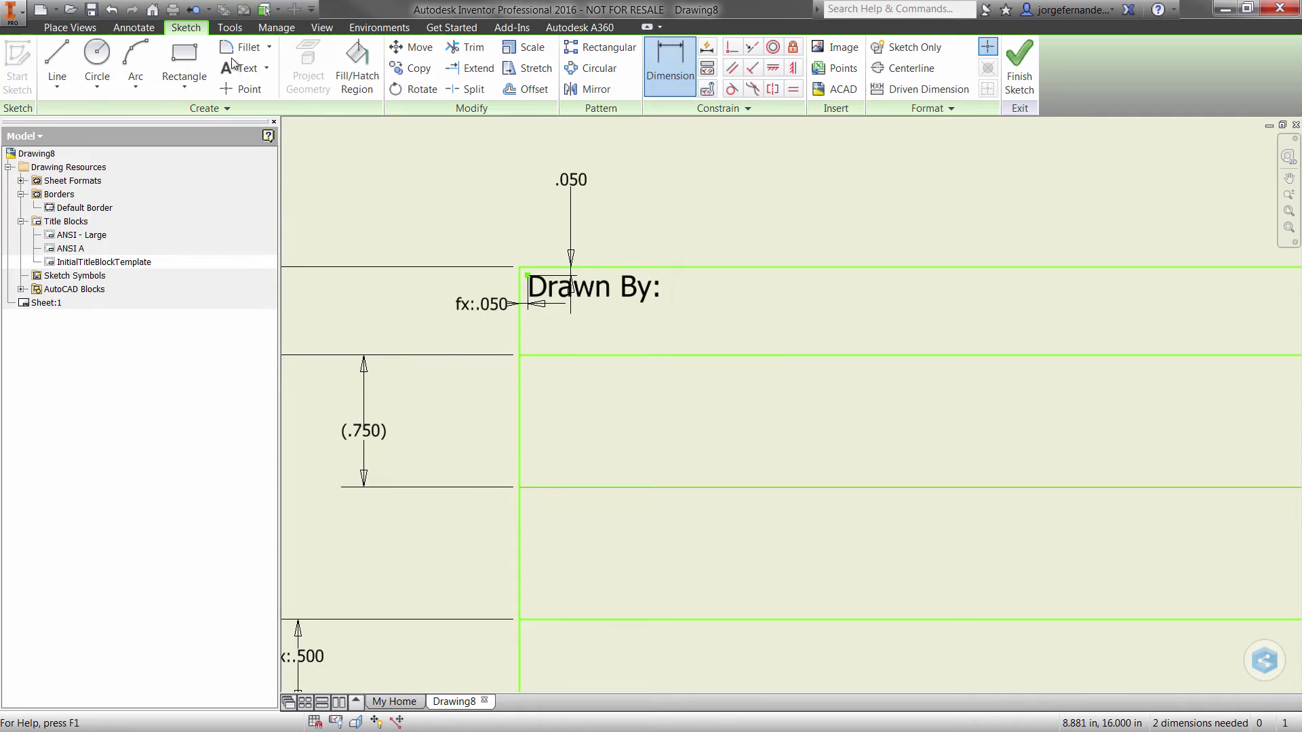
key(Escape)
- Place an 'Approved By:' text label in the second left-column row
middle_drag(560, 414, 480, 375)
key(t)
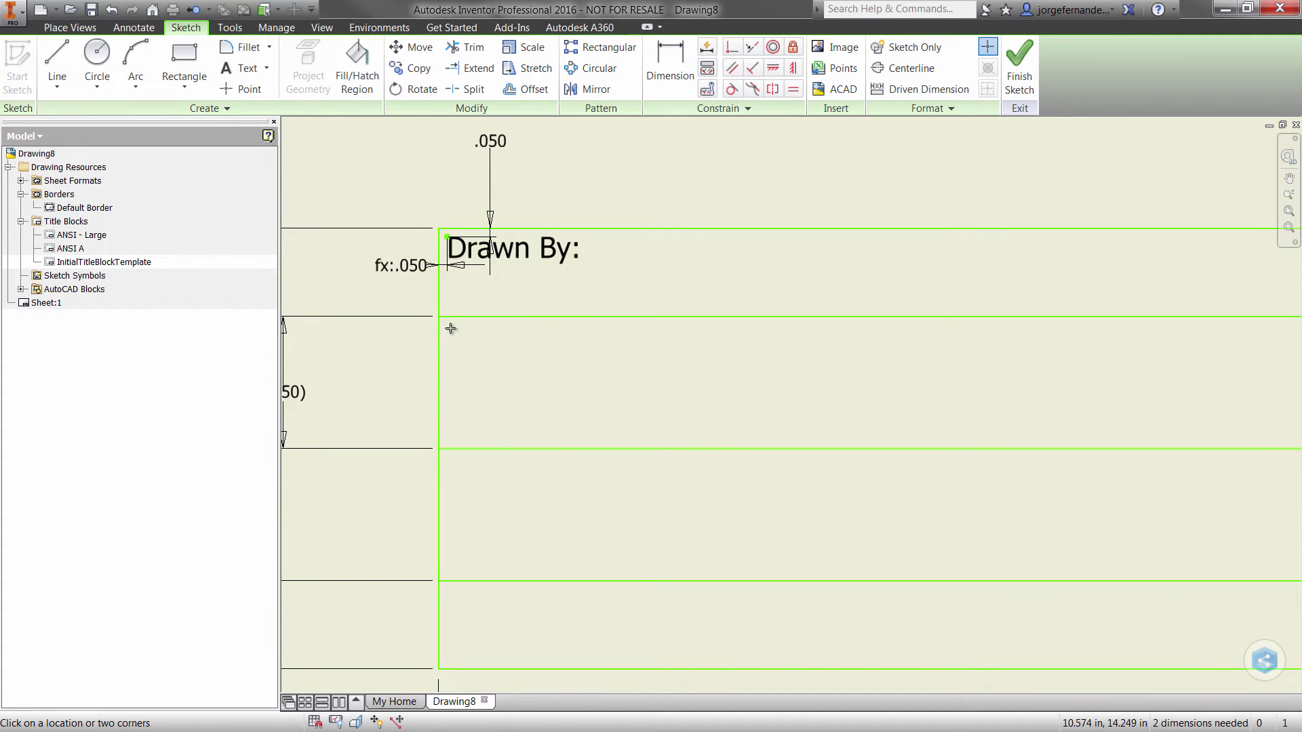
click(543, 377)
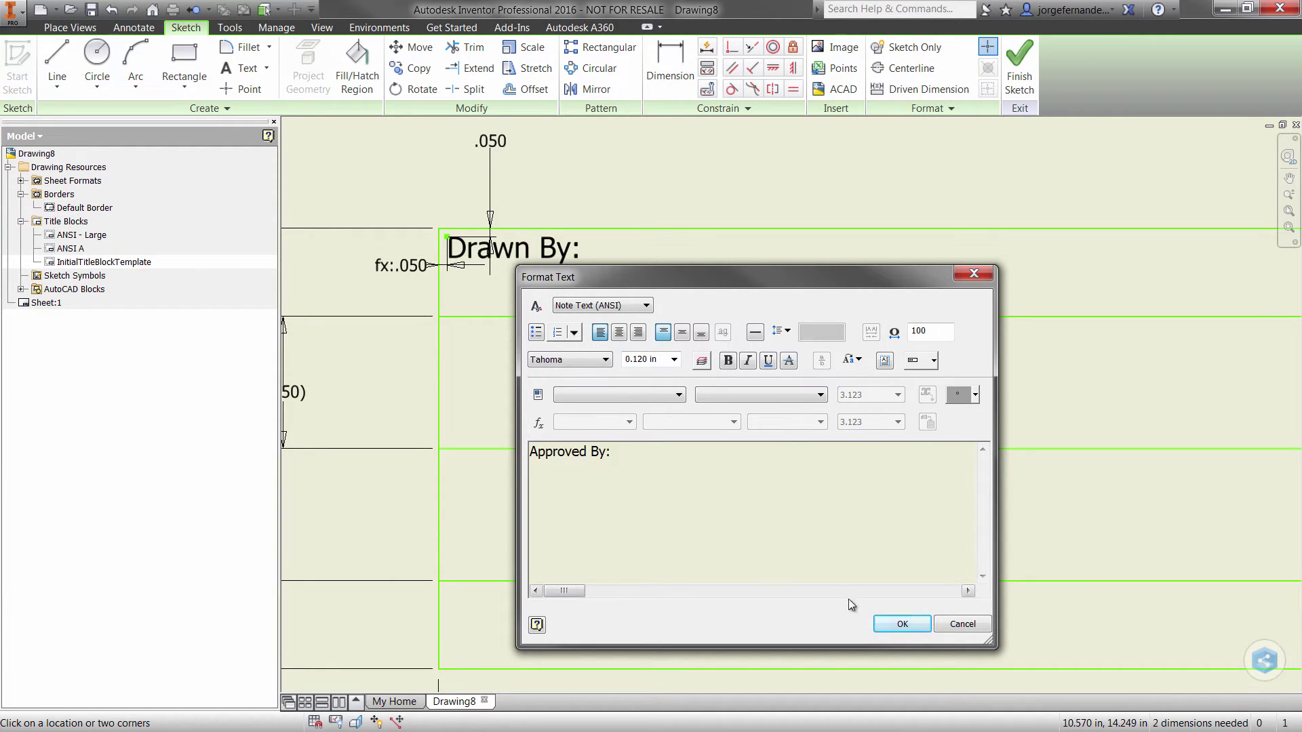
click(902, 624)
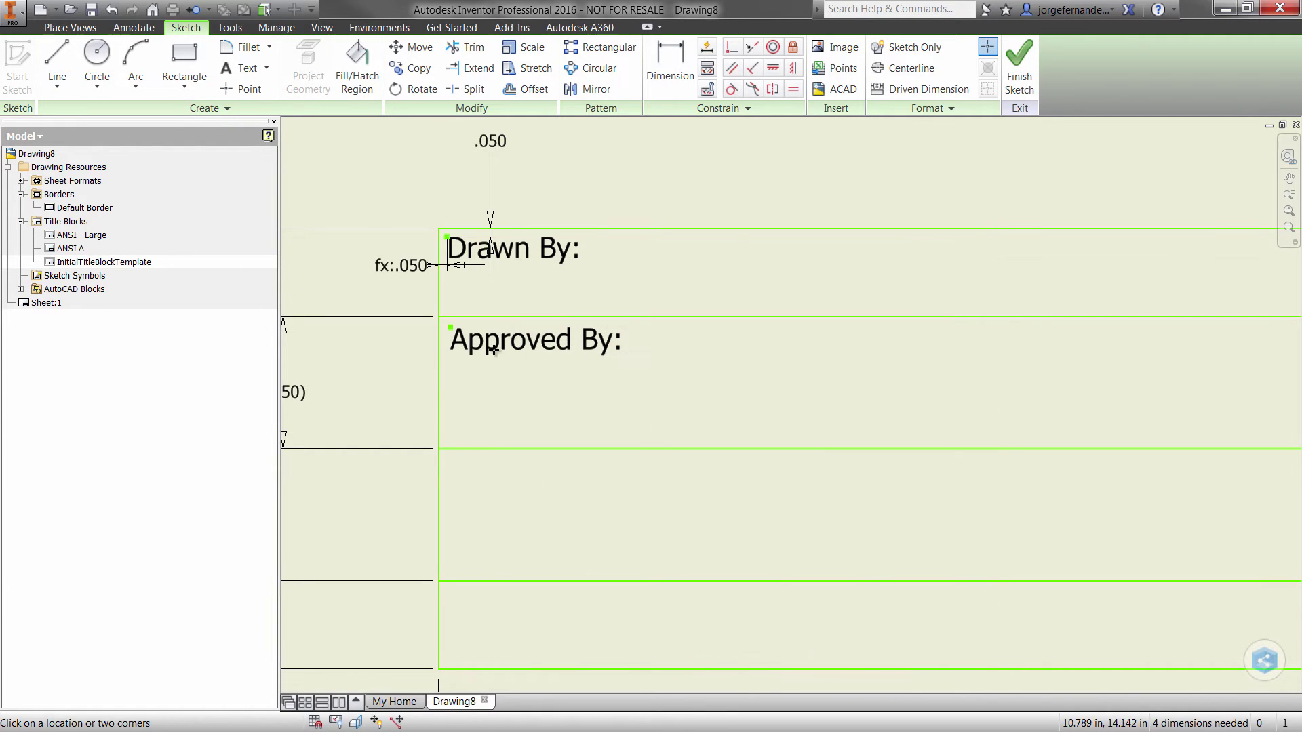
right_click(543, 386)
click(546, 340)
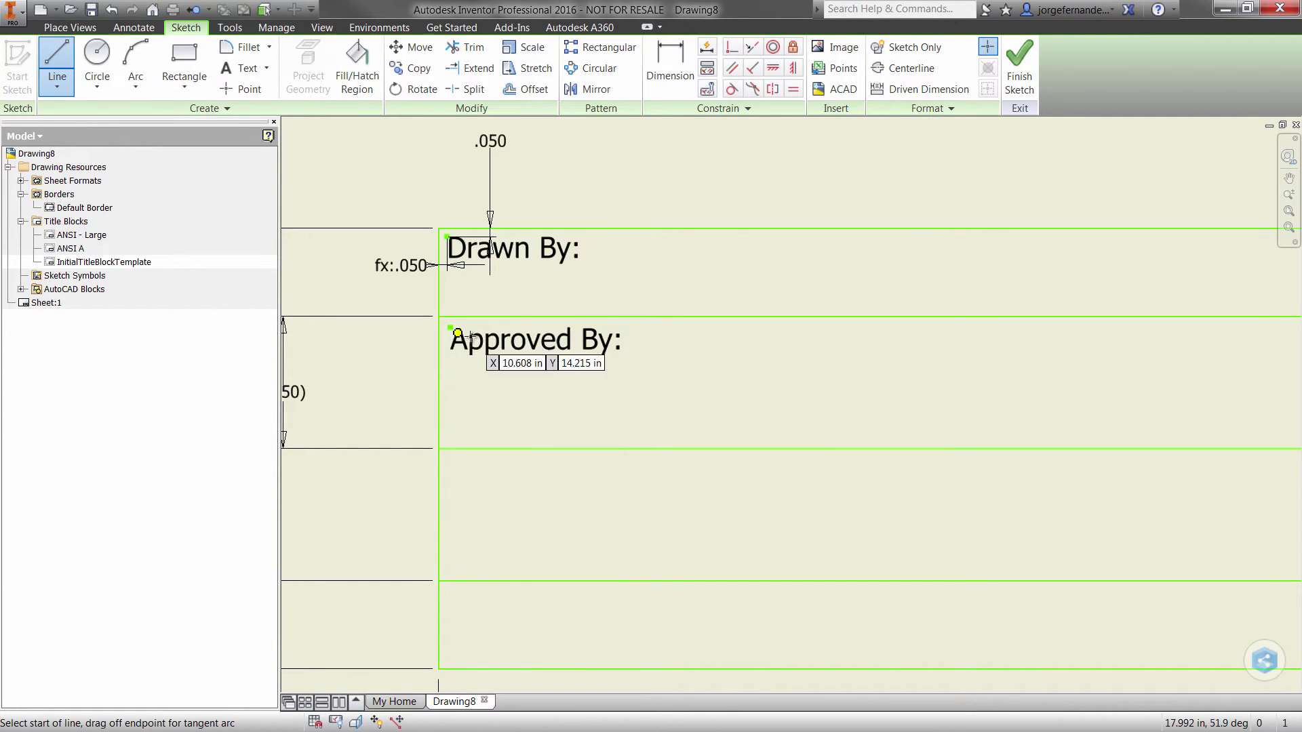
- Draw a vertical helper line from the Drawn By: corner and a horizontal one from the Approved By: corner
click(446, 236)
scroll(434, 366, down, 2)
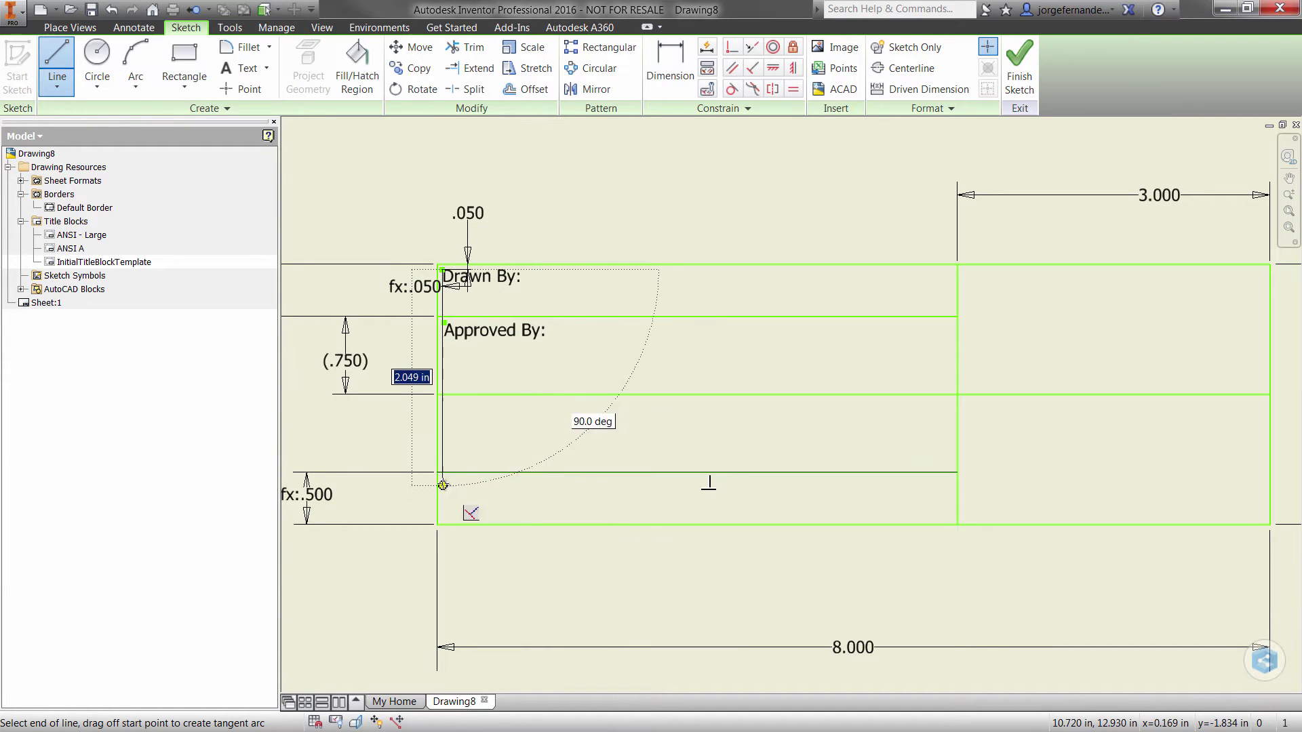
click(442, 523)
key(Escape)
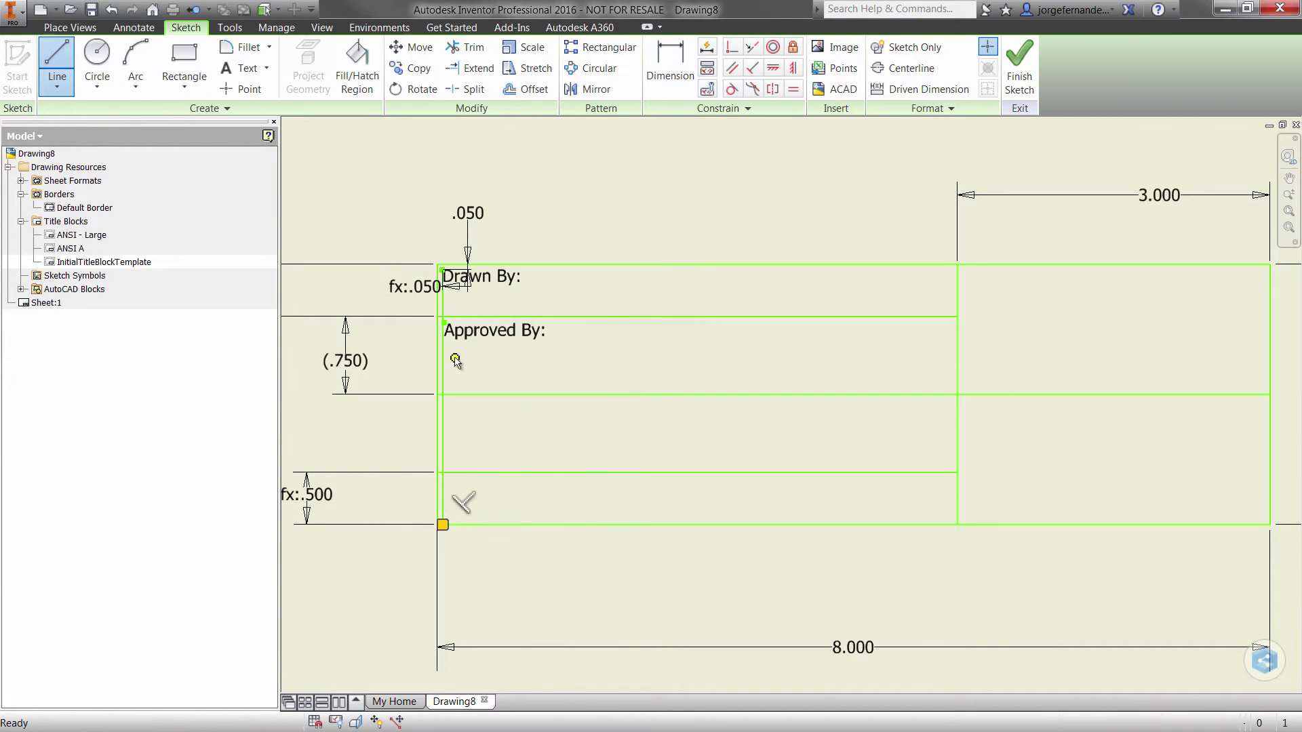
scroll(448, 339, up, 2)
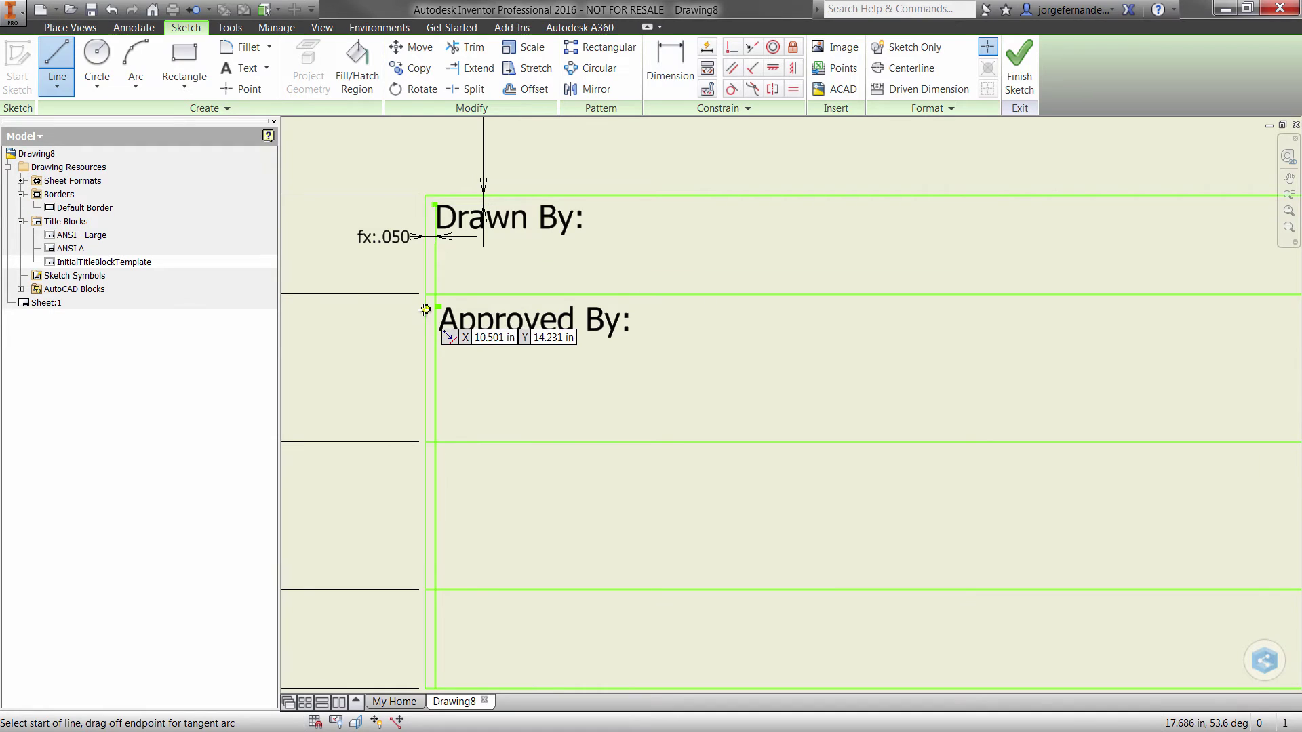
click(422, 311)
scroll(517, 311, down, 2)
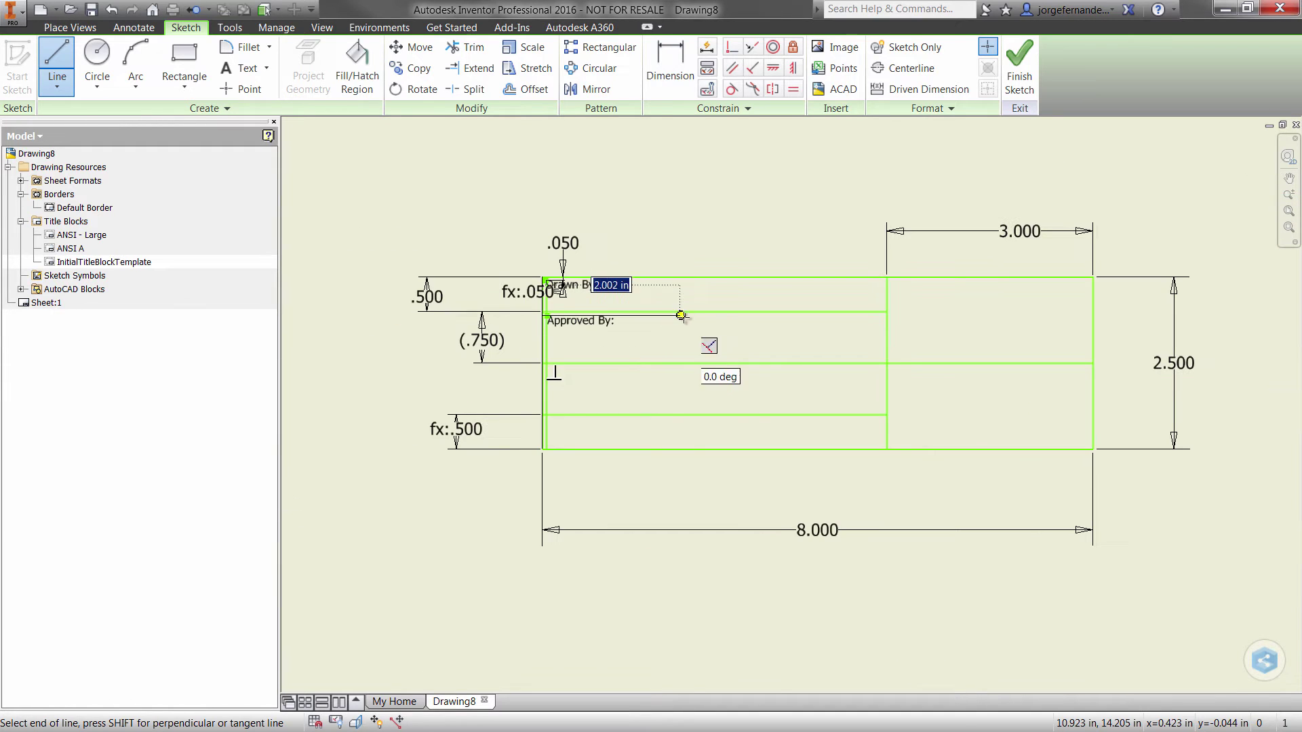
double_click(887, 313)
key(Escape)
scroll(539, 313, up, 4)
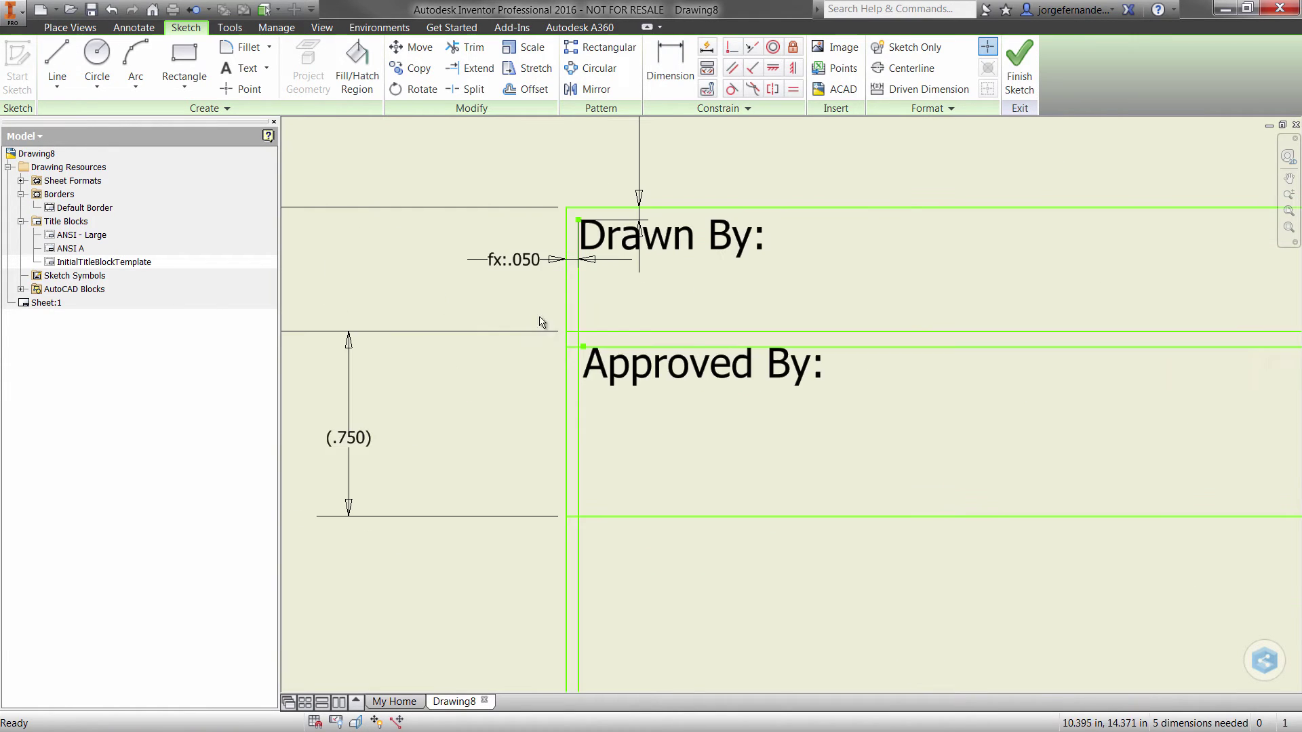
- Dimension the gap between the row line and the horizontal helper line to the .050 value
click(668, 68)
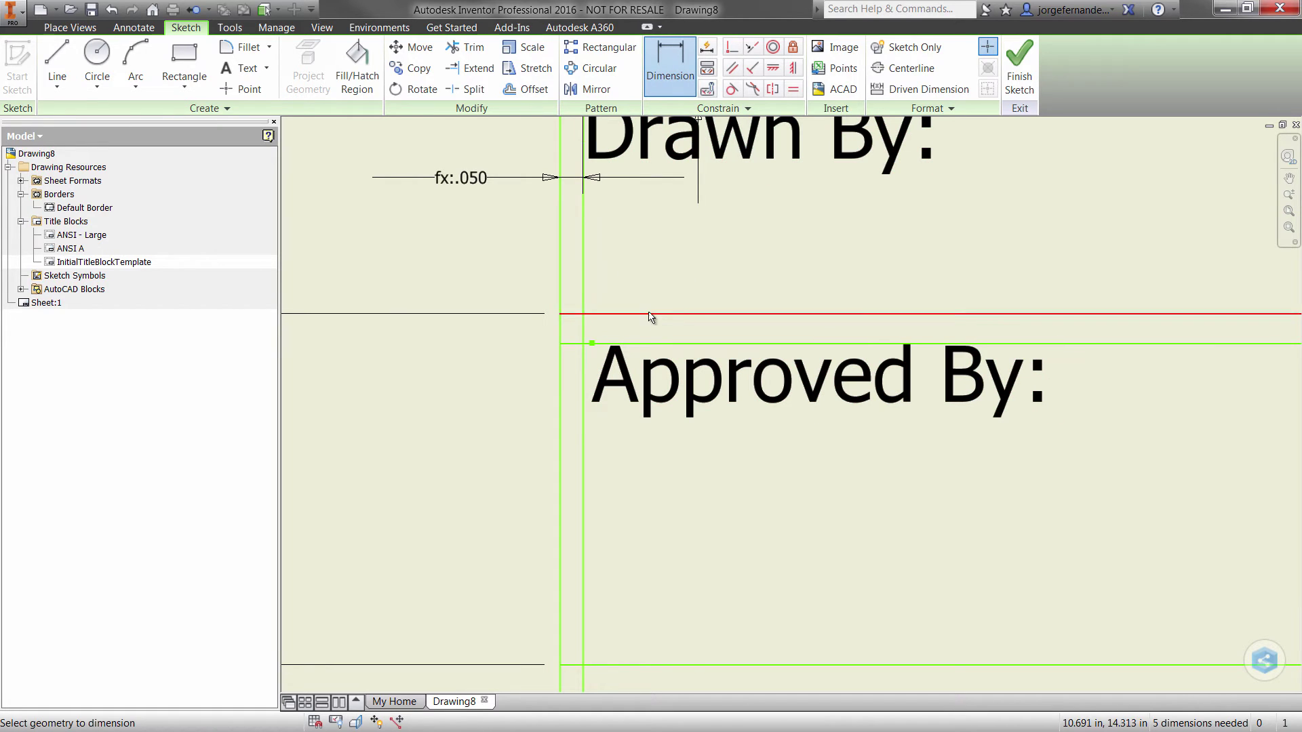
click(600, 344)
click(658, 313)
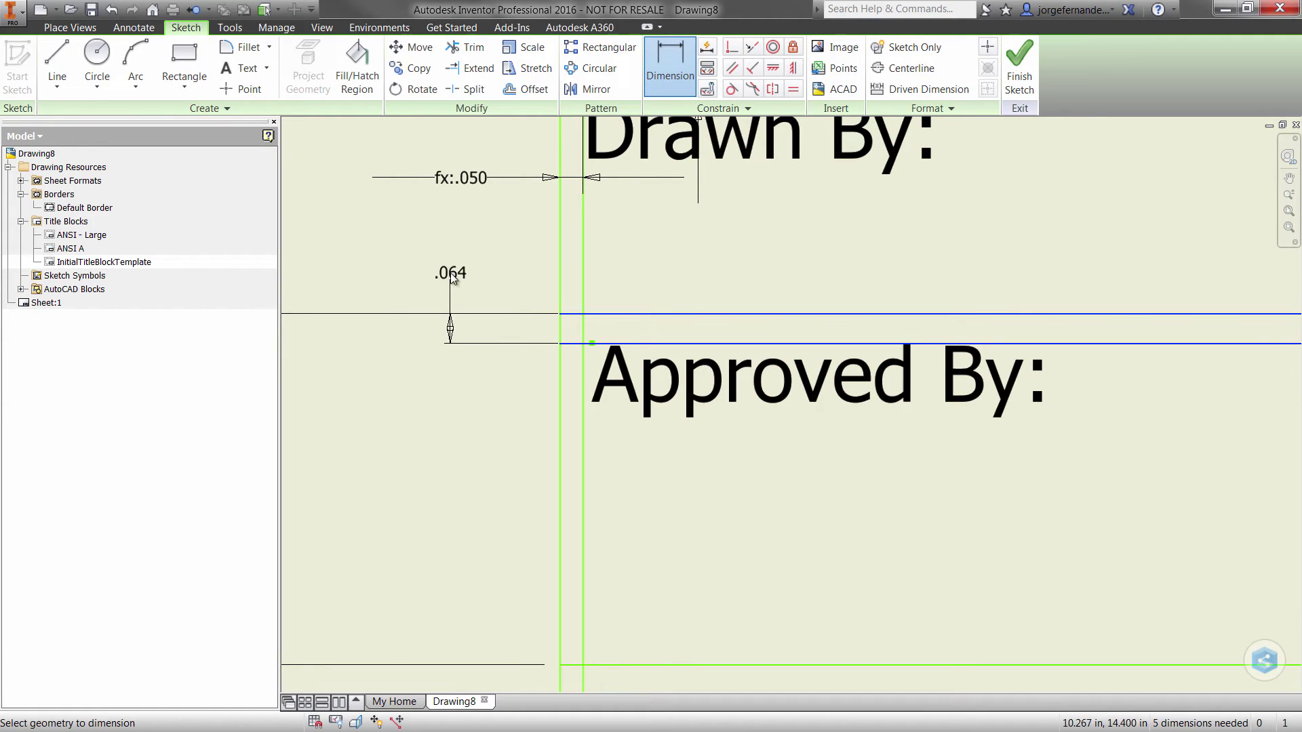
click(458, 288)
scroll(487, 278, down, 4)
click(569, 128)
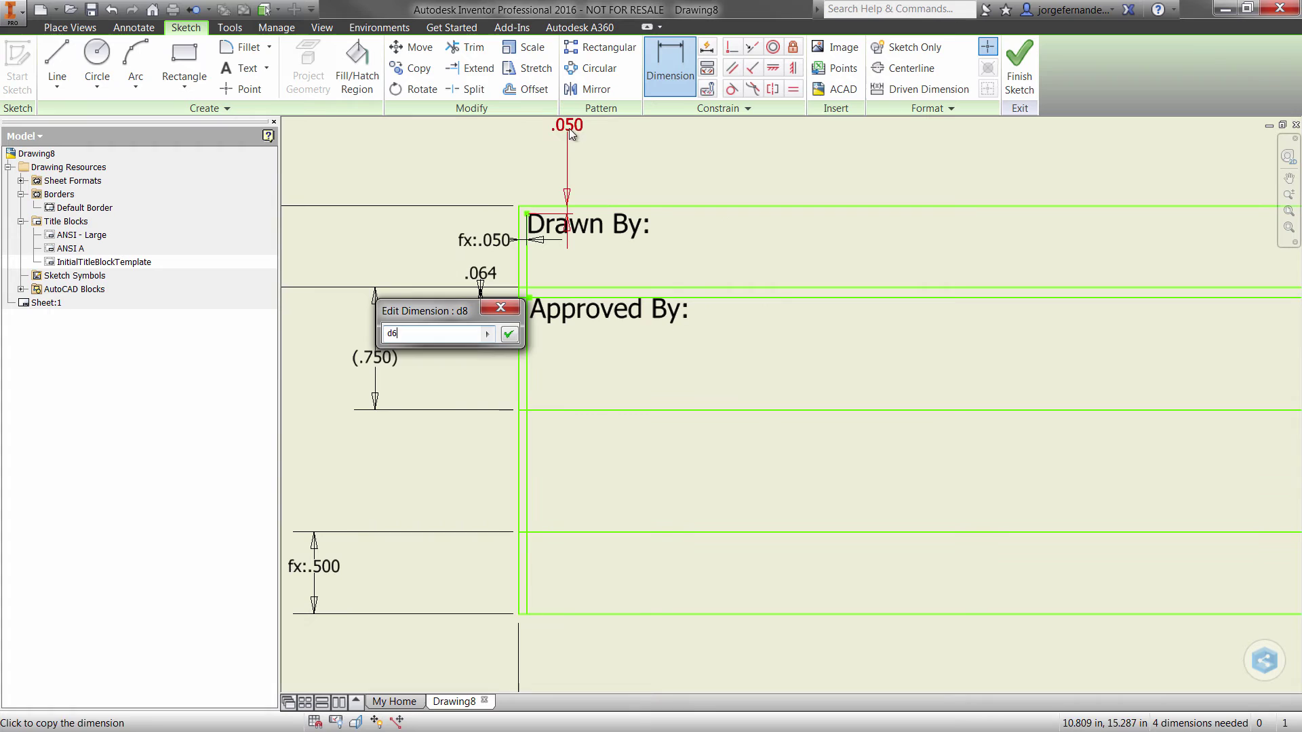
click(509, 333)
- Make the Approved By: text point coincident with both helper lines
click(732, 47)
scroll(535, 305, up, 5)
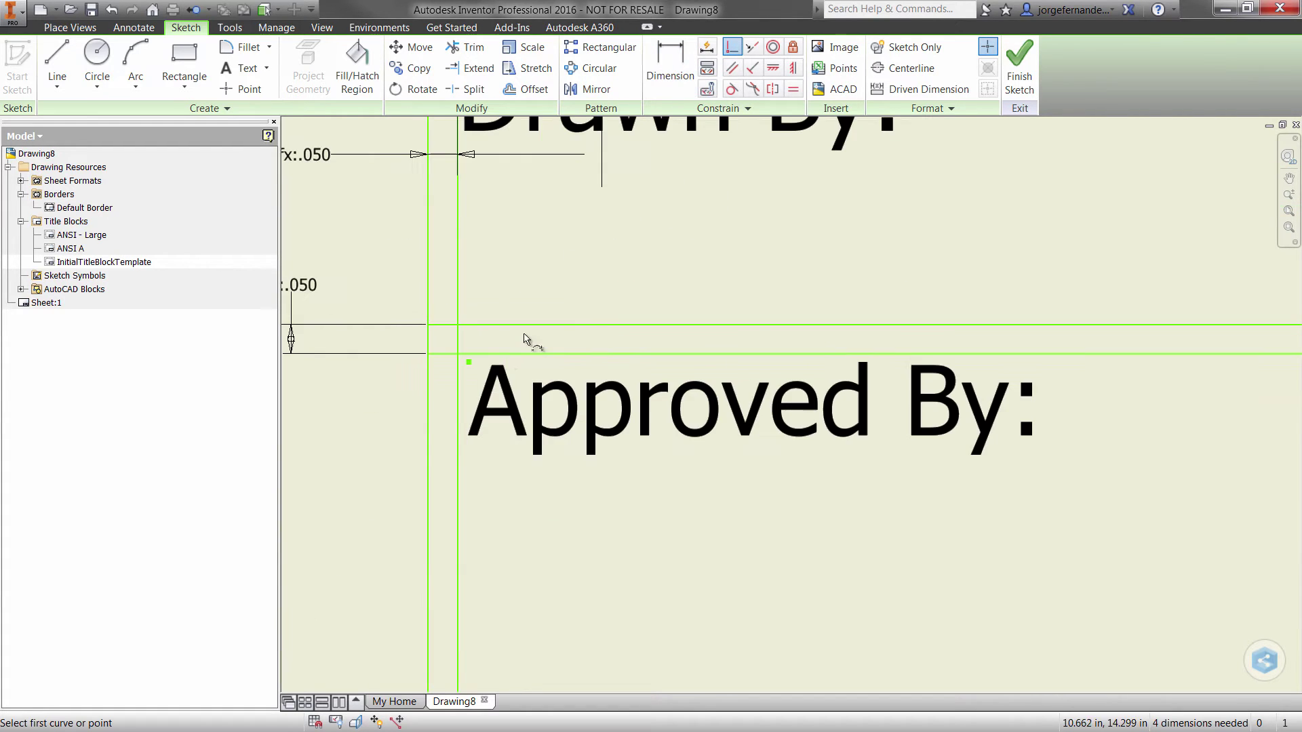
click(481, 355)
click(484, 358)
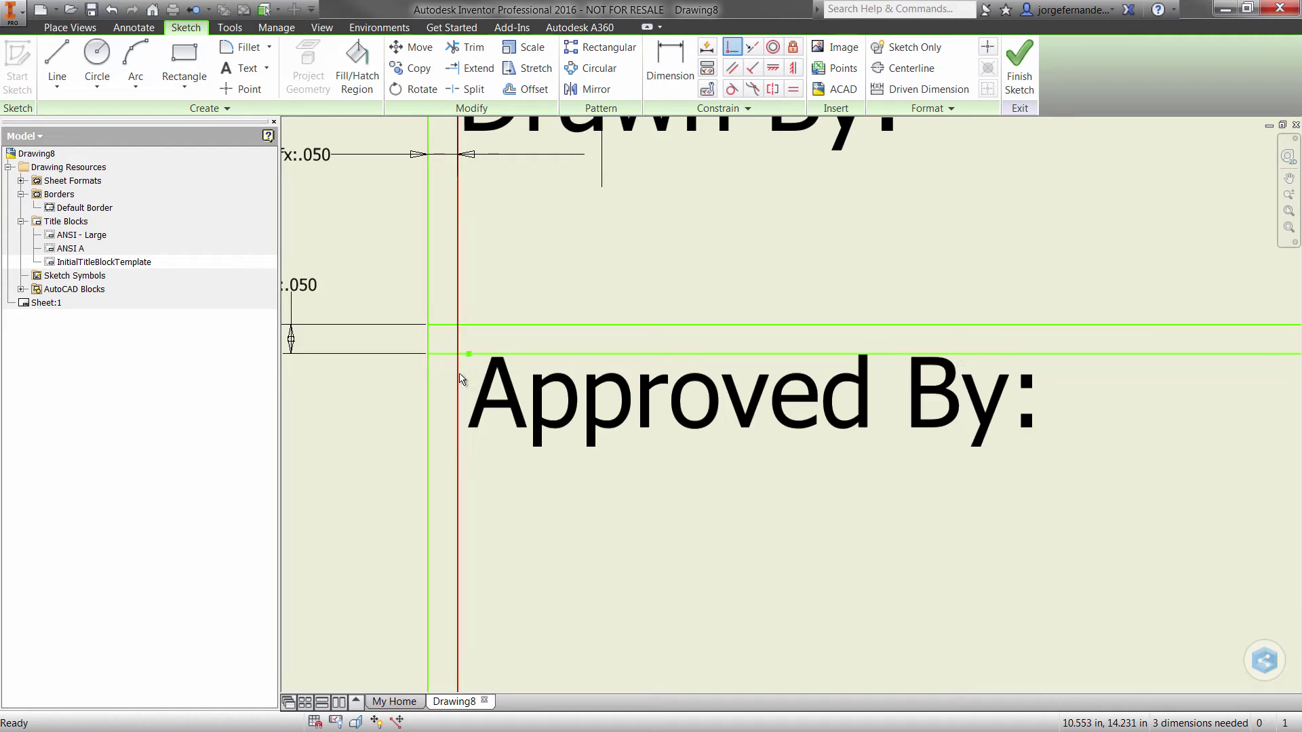
click(460, 363)
scroll(597, 272, down, 5)
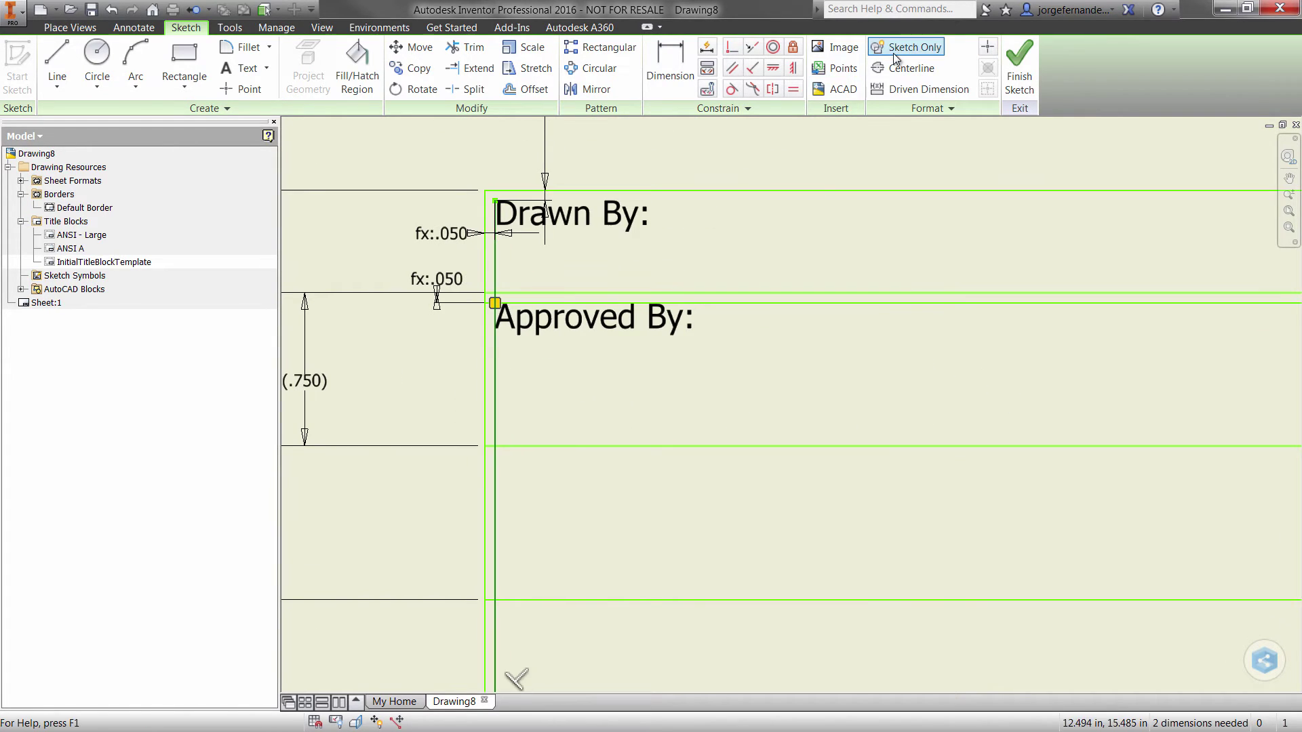
- Add the drawing's AUTHOR property below 'Drawn By:' as 0.200 in bottom-aligned text
click(239, 70)
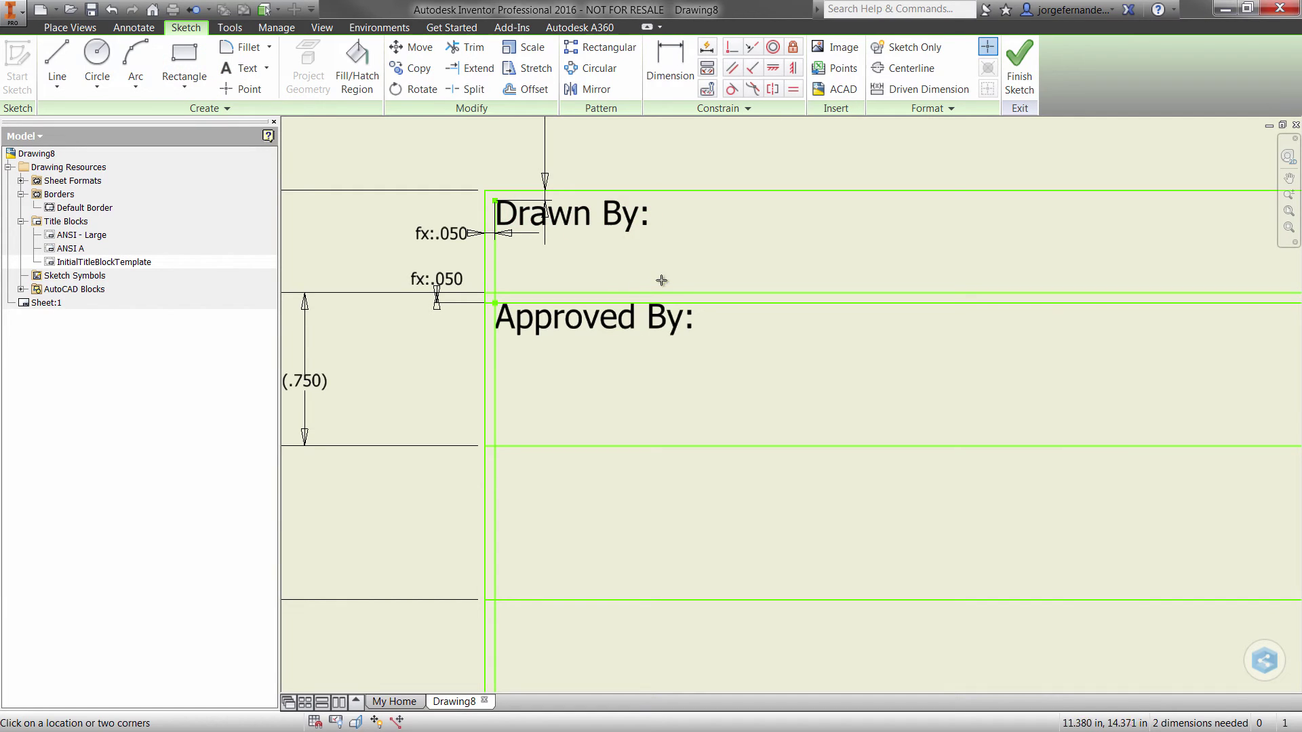
click(532, 294)
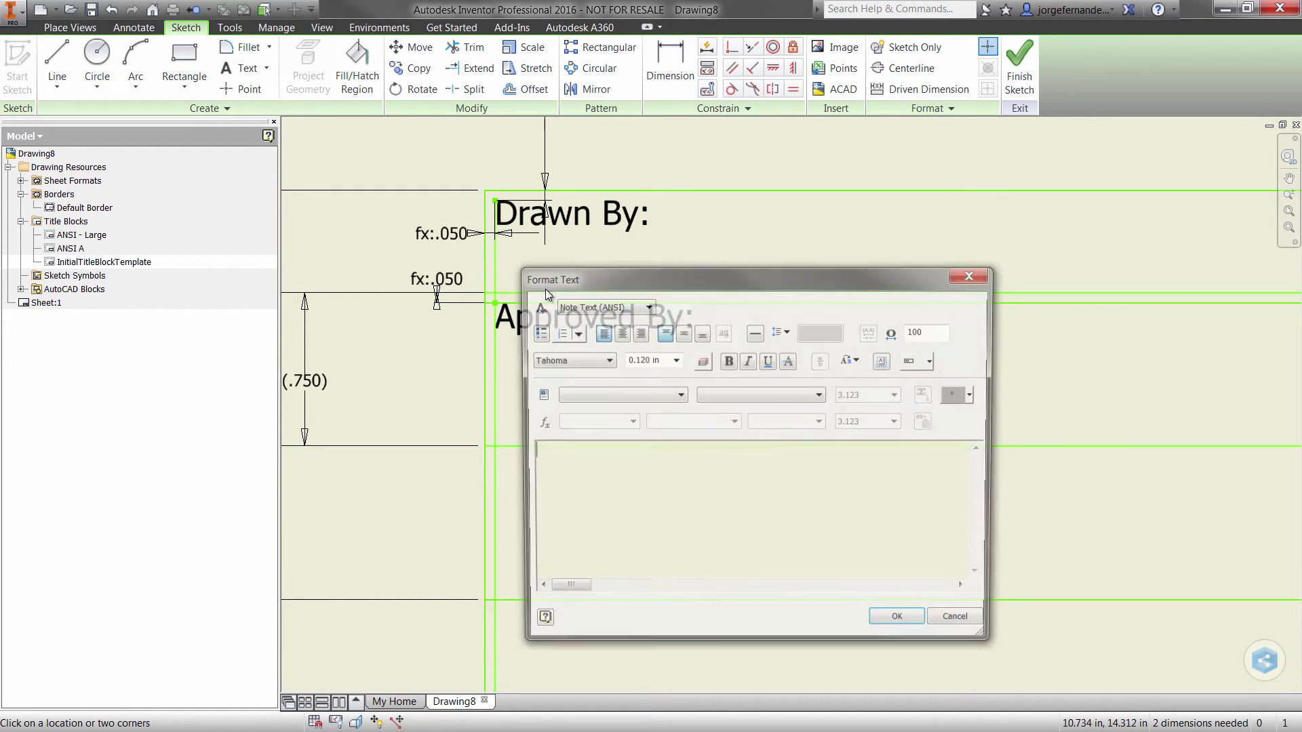
click(629, 392)
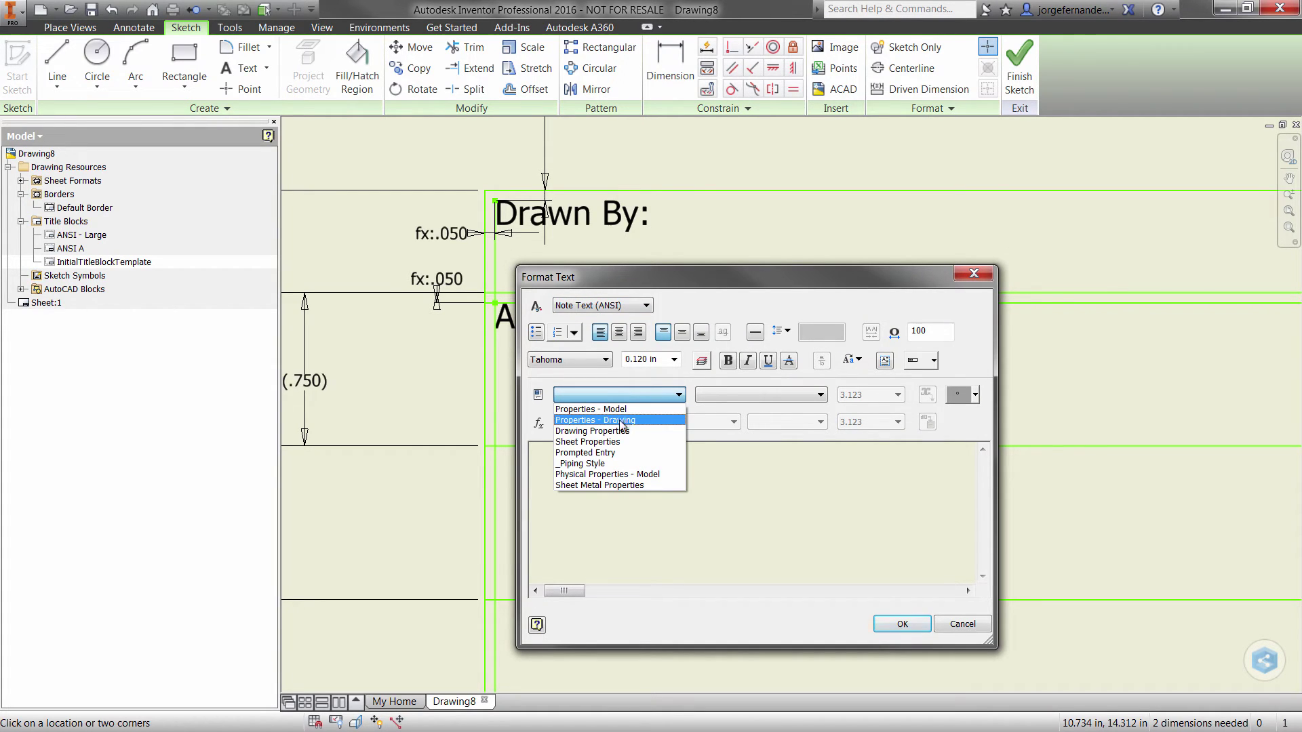
click(621, 420)
click(769, 394)
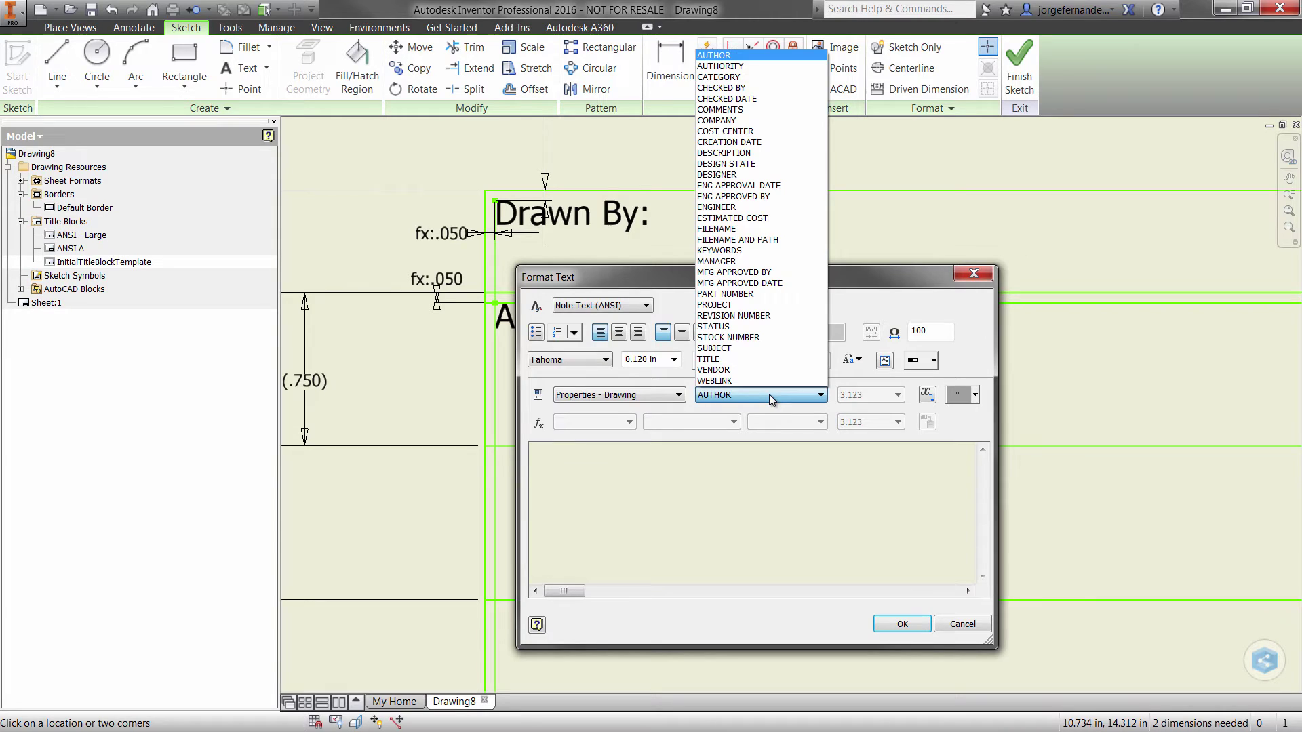
click(772, 394)
click(927, 395)
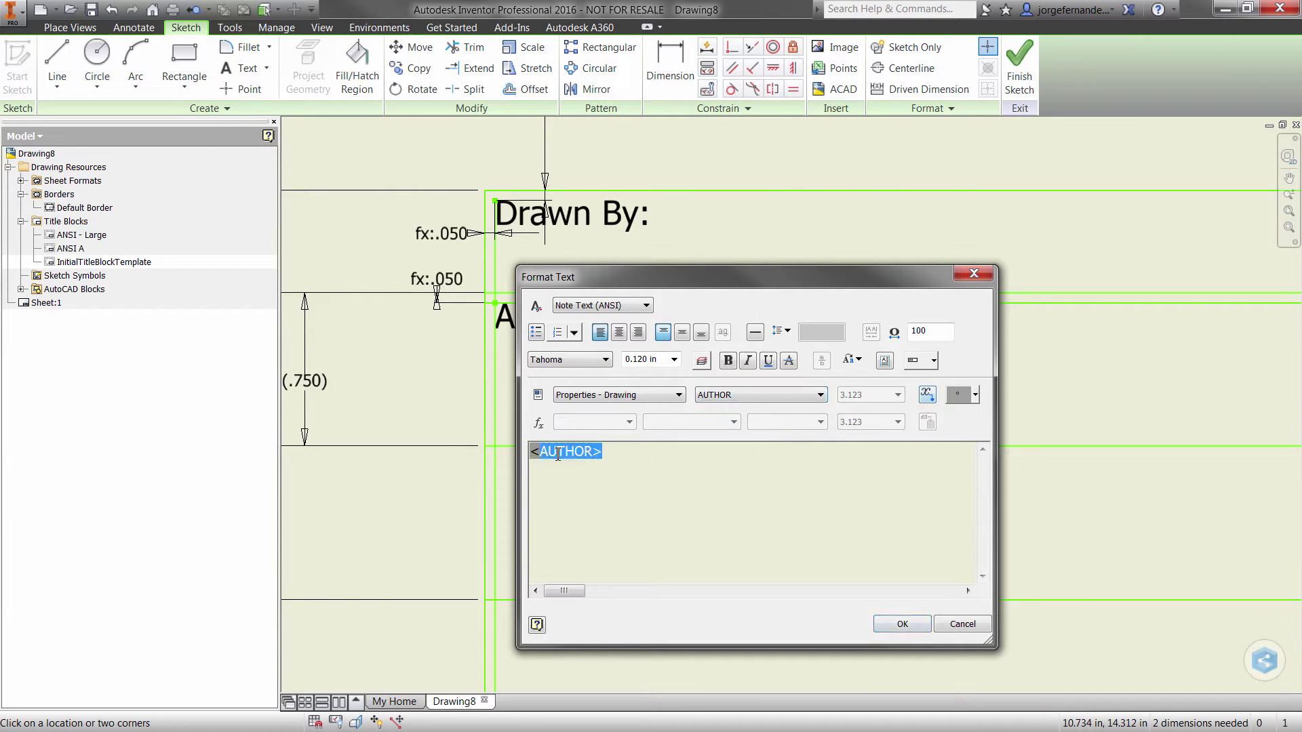
click(651, 363)
text(.2)
click(702, 332)
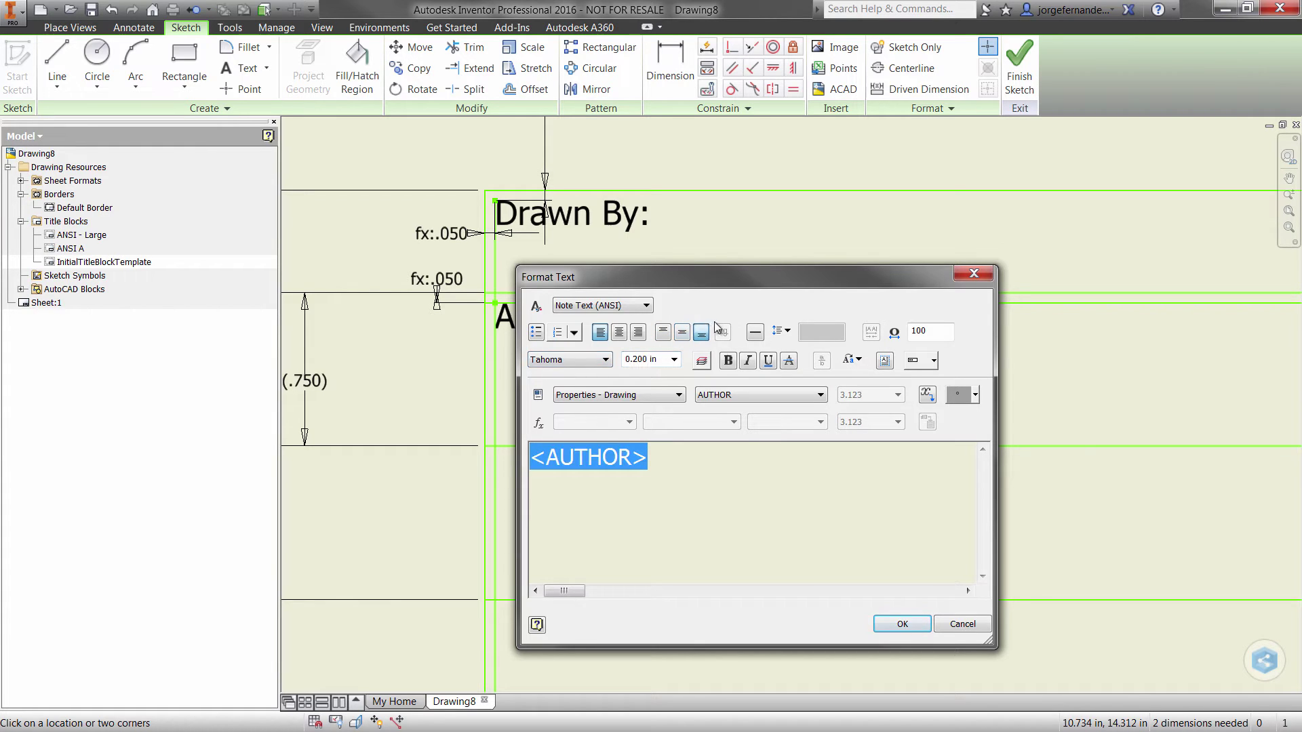
click(902, 622)
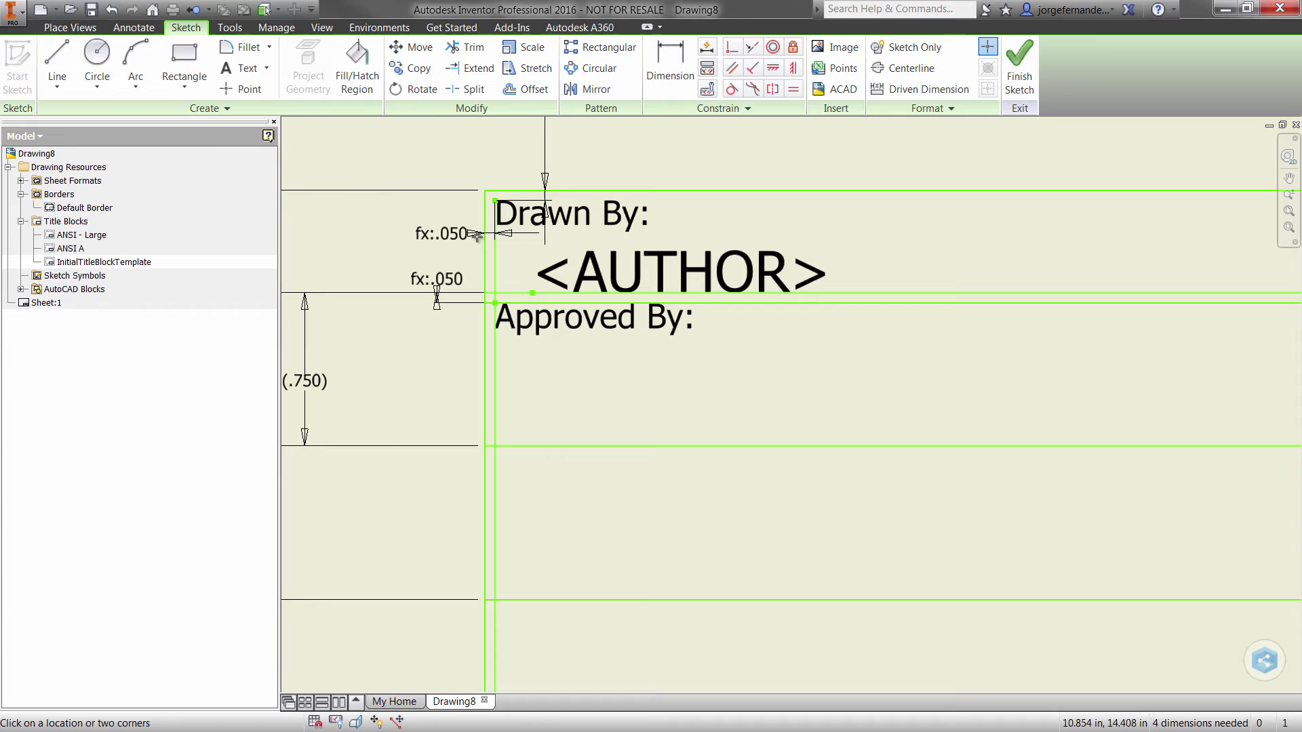
click(518, 439)
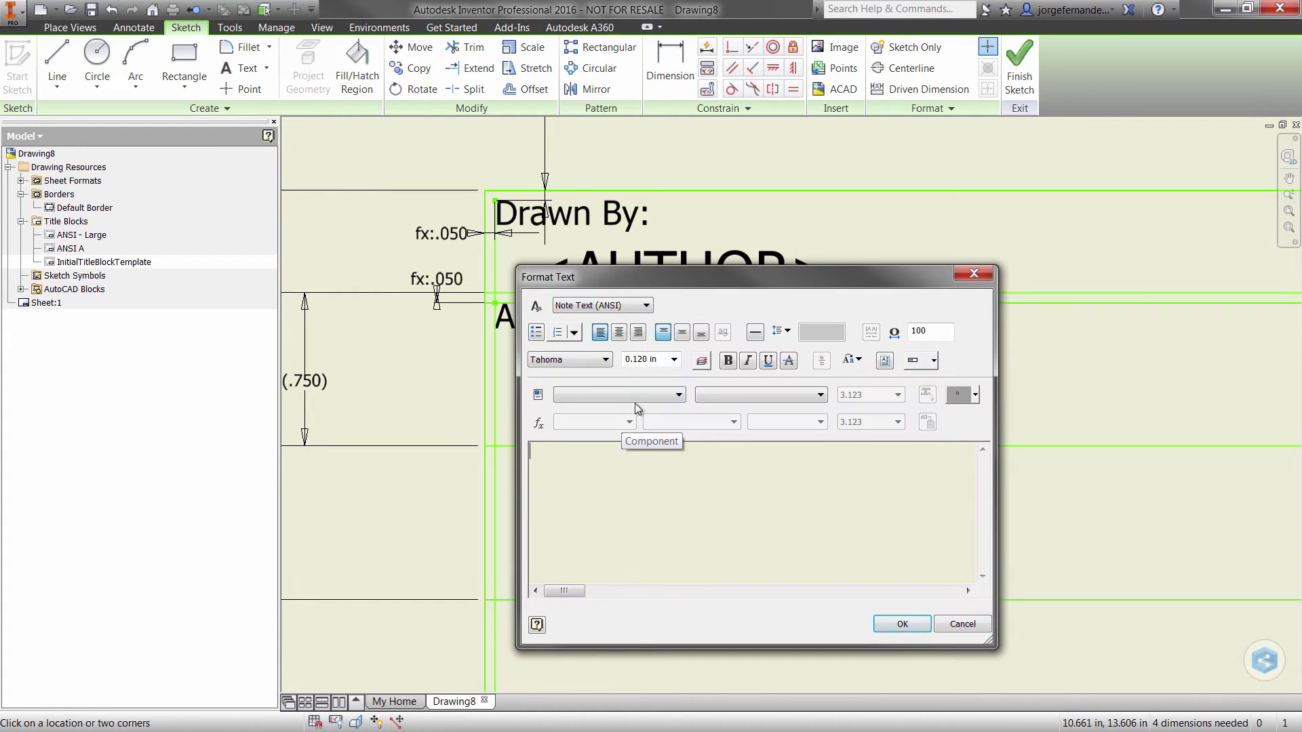
- Insert a 0.2 in prompted entry with the prompt 'Approved By:' below the Approved By: label
click(651, 395)
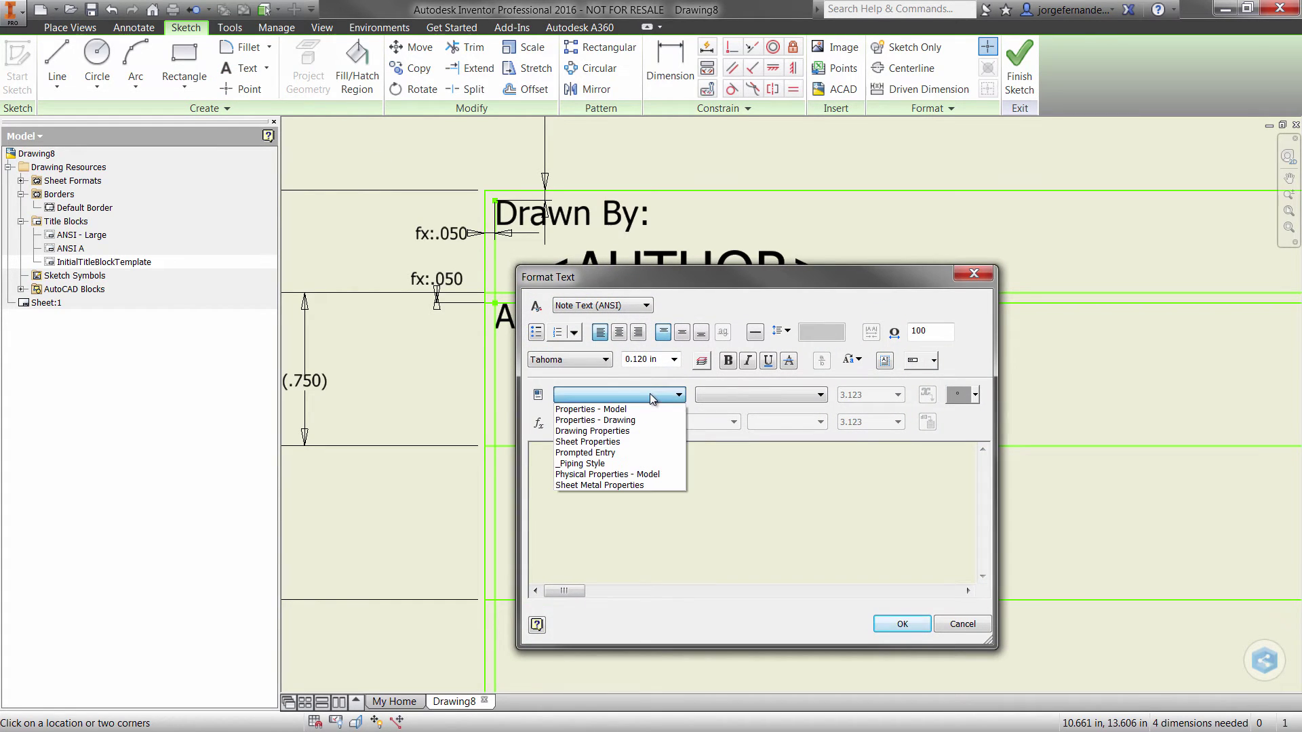
click(613, 453)
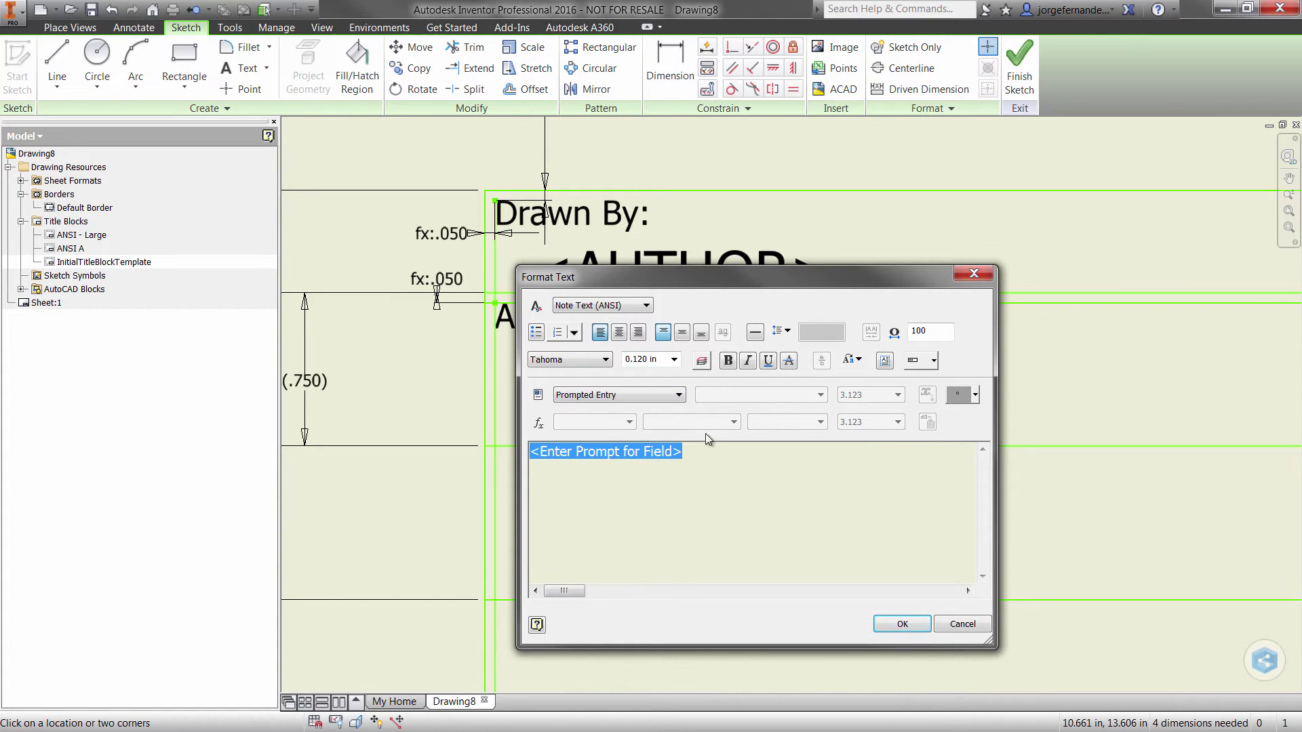
text(App)
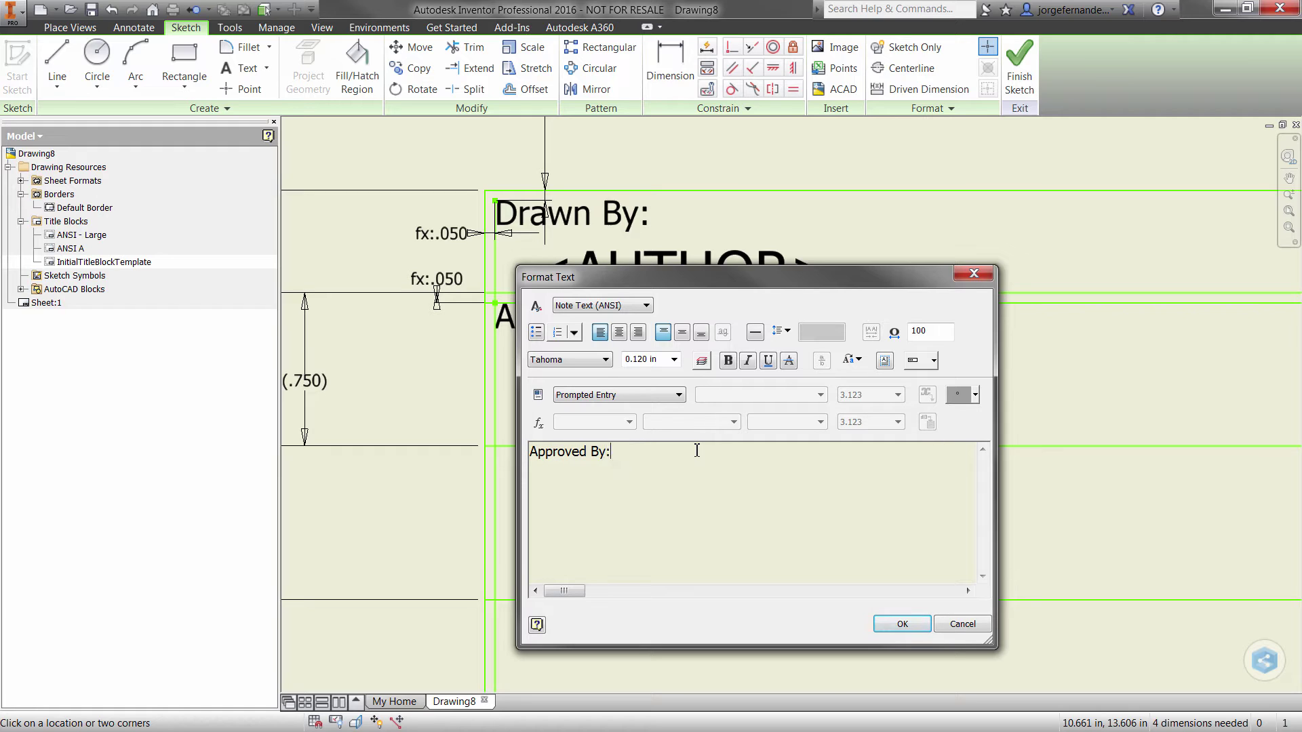
text(roved By:)
key(ctrl+a)
click(664, 360)
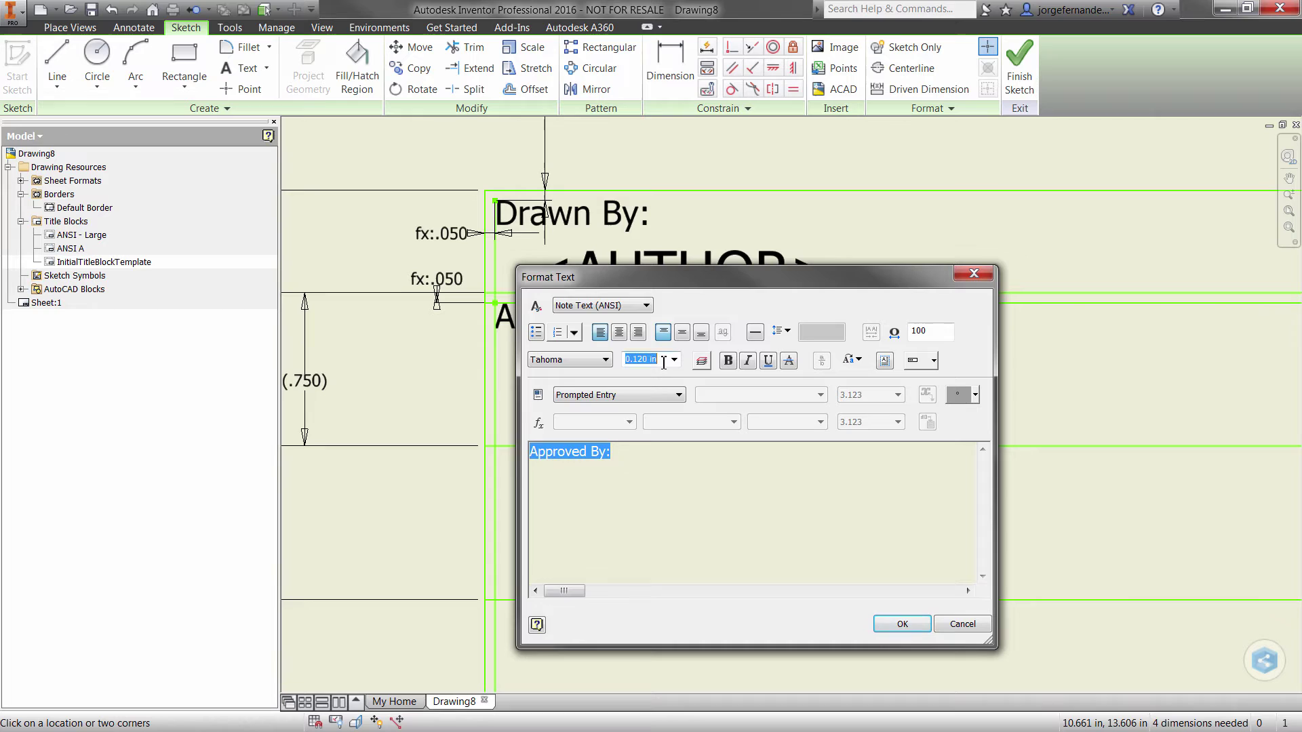
text(.2)
click(902, 623)
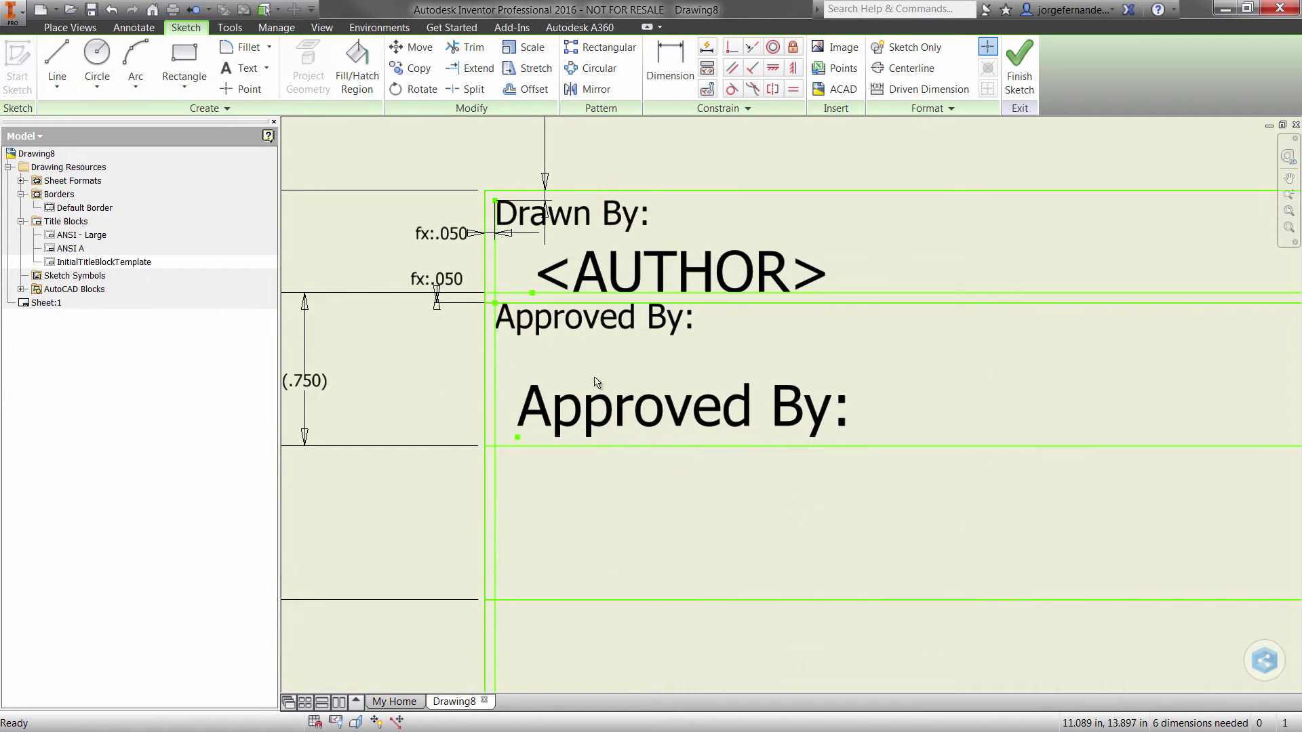
- Constrain the <AUTHOR> text point vertically in line with the Approved By: prompted entry's point
key(i)
click(532, 293)
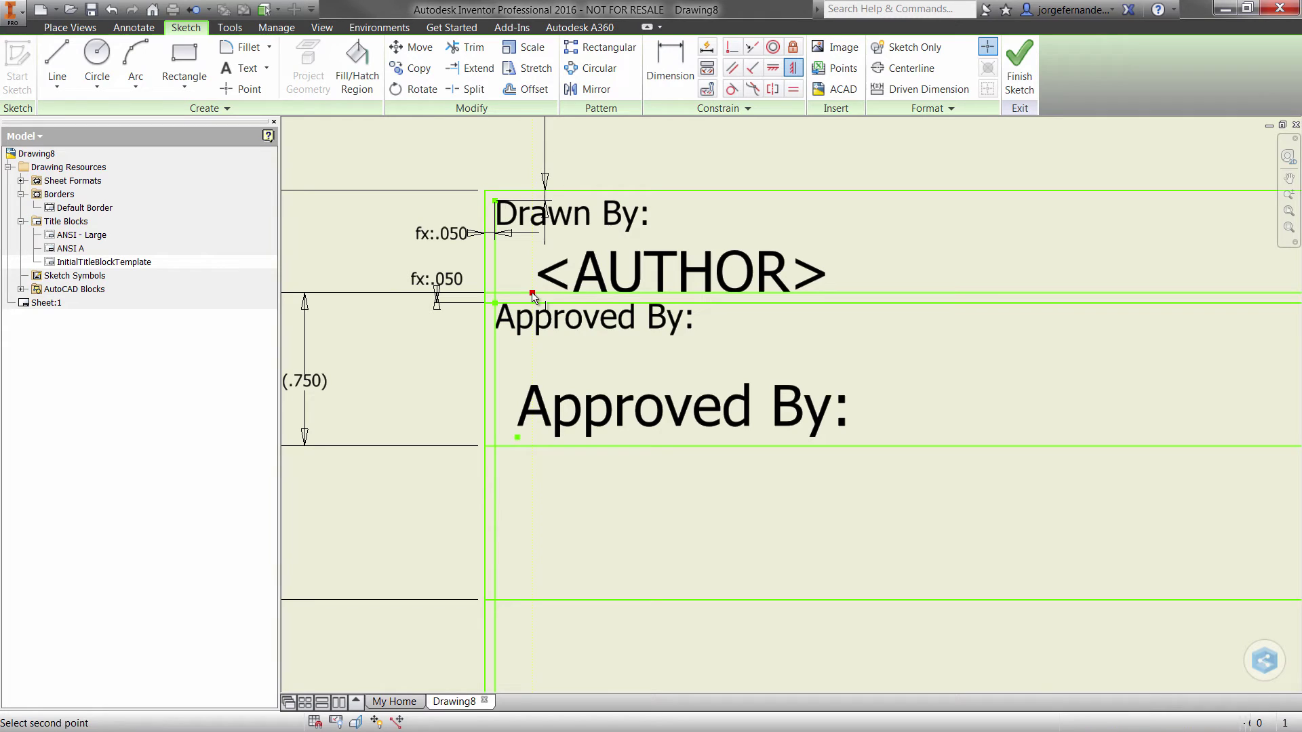
click(518, 437)
right_click(800, 361)
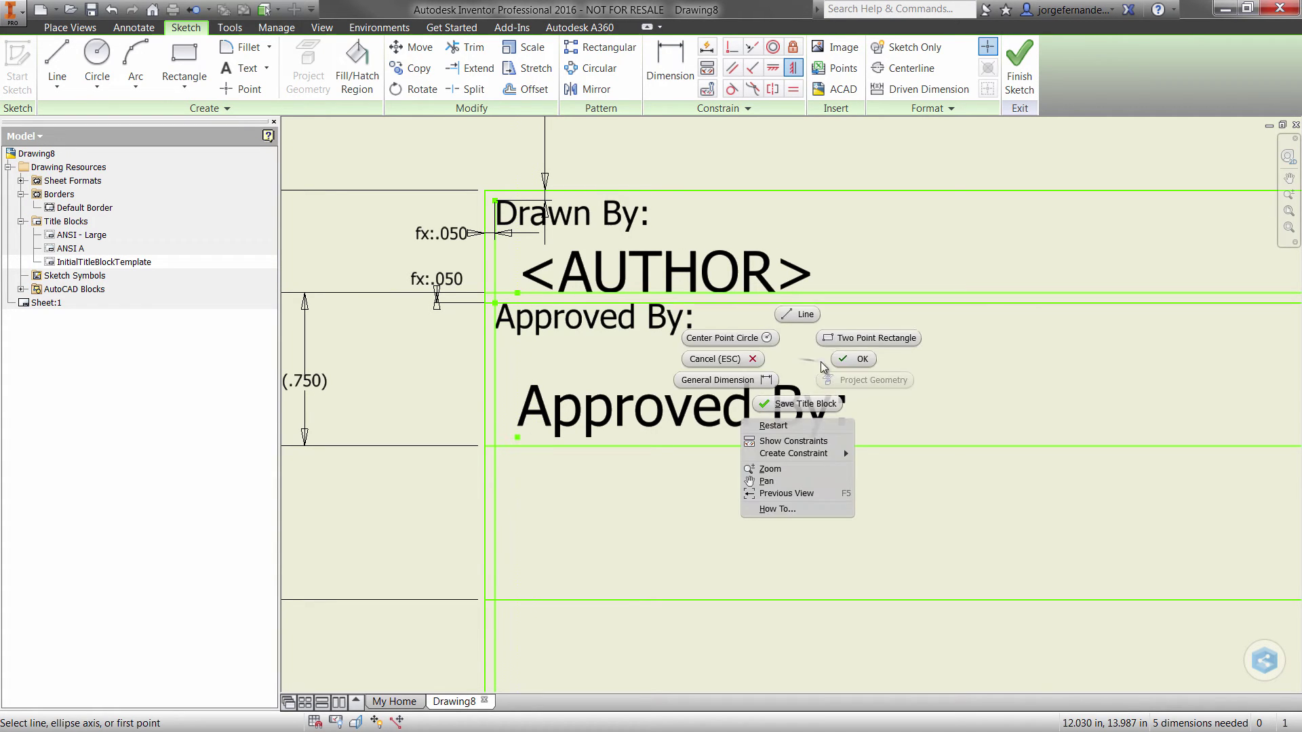
click(839, 369)
scroll(843, 369, down, 3)
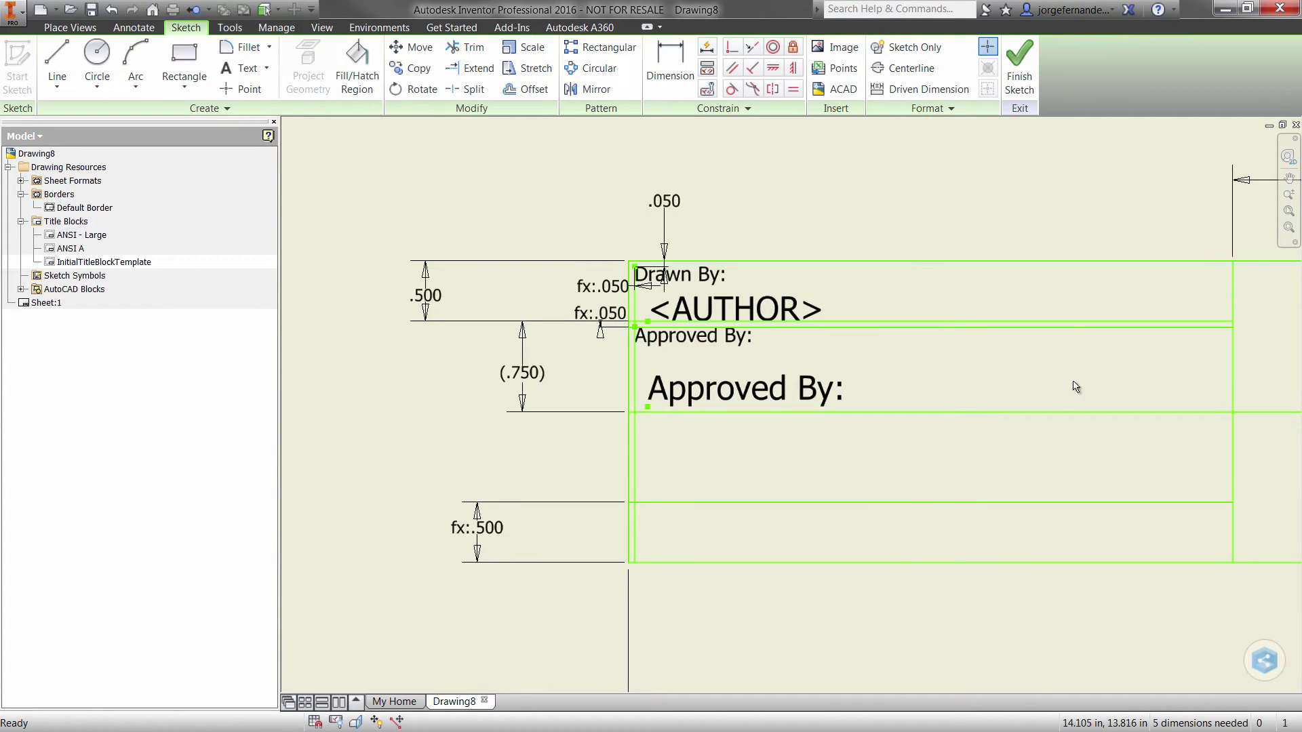
mouse_move(1073, 384)
middle_down()
mouse_move(872, 364)
mouse_move(436, 357)
middle_up()
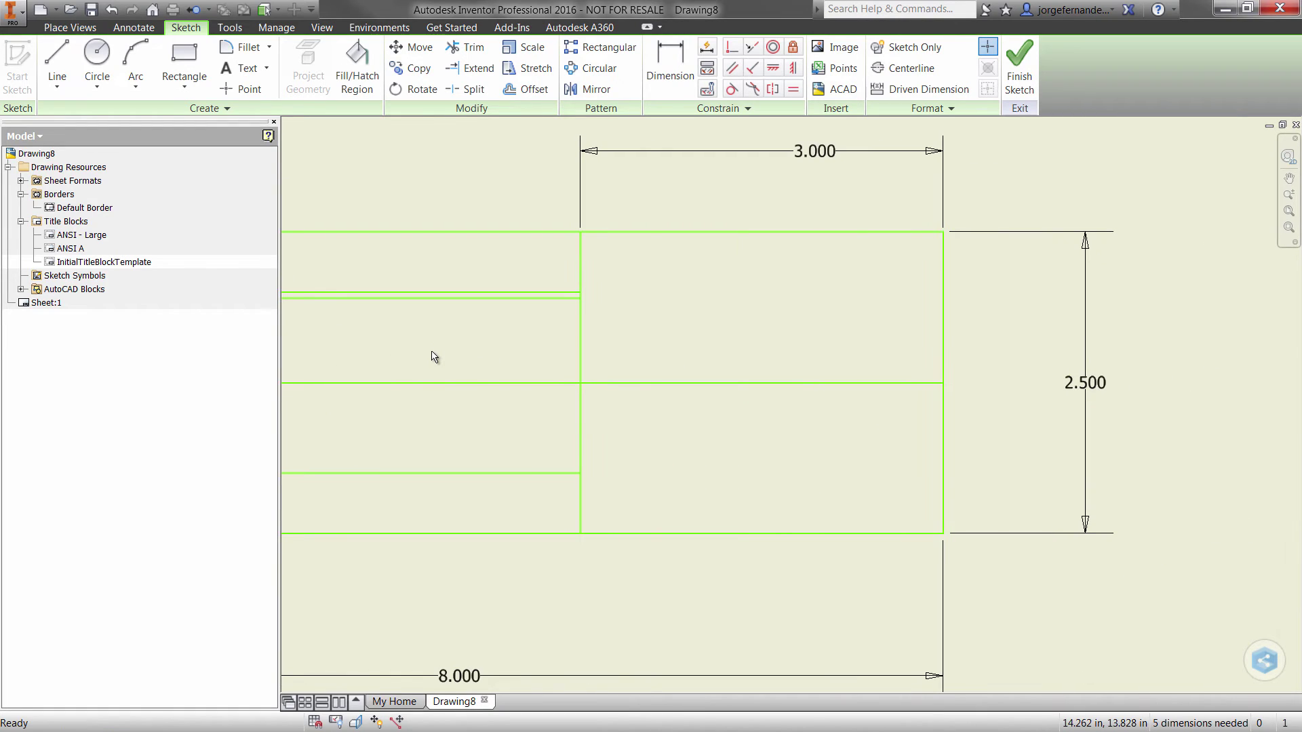
click(848, 48)
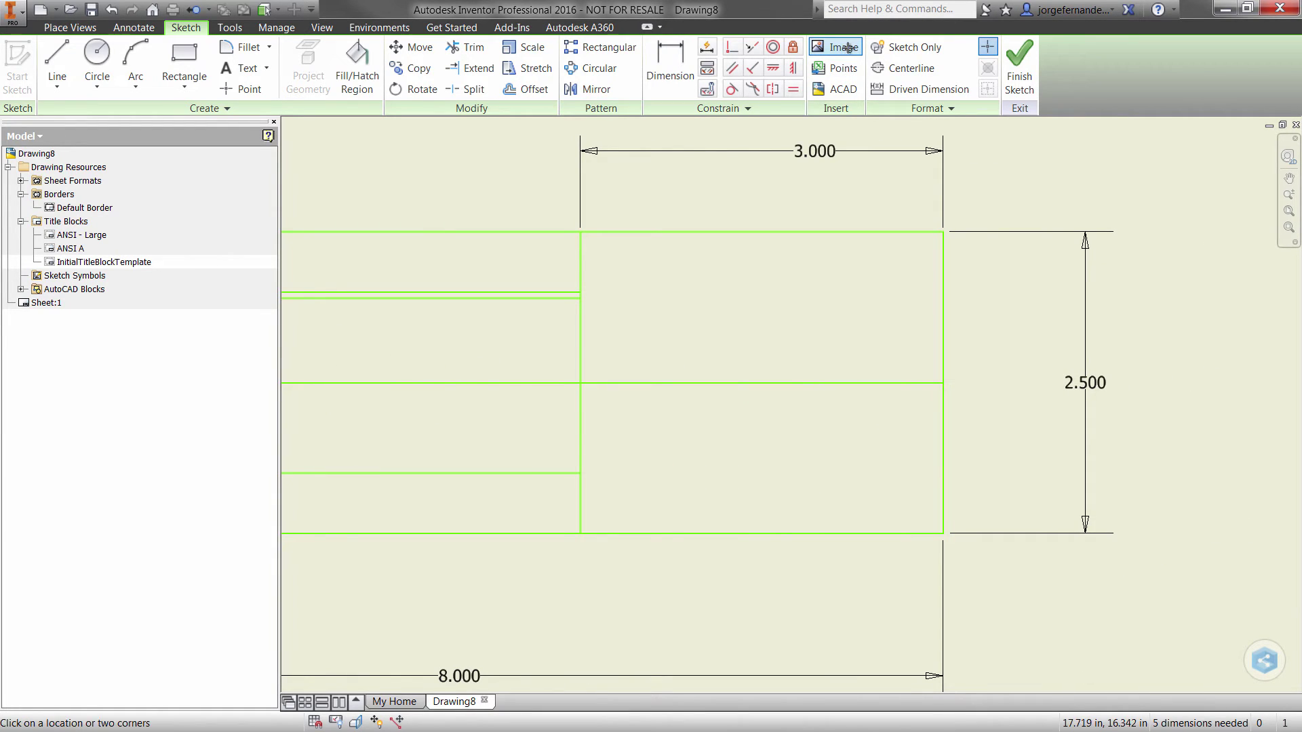
- Insert KETIV_2009_Logo.bmp into the title block sketch, unlinked
click(748, 314)
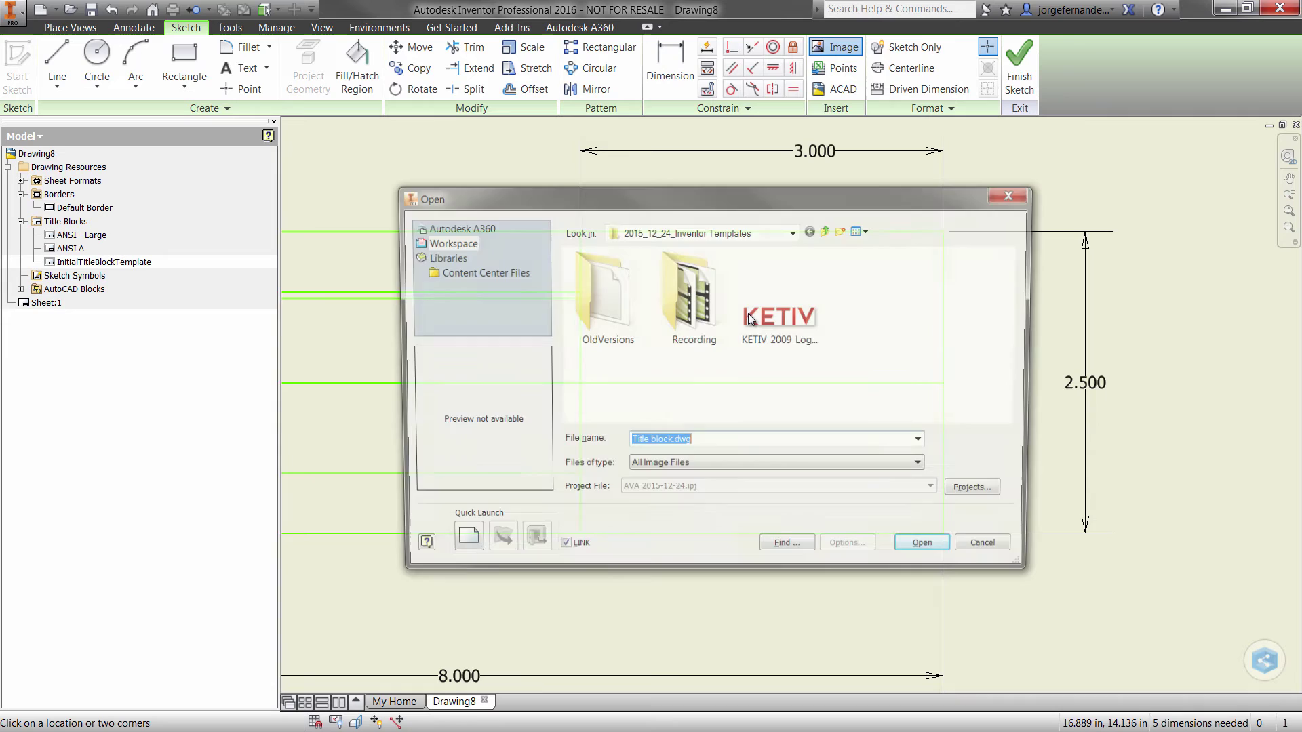
click(773, 295)
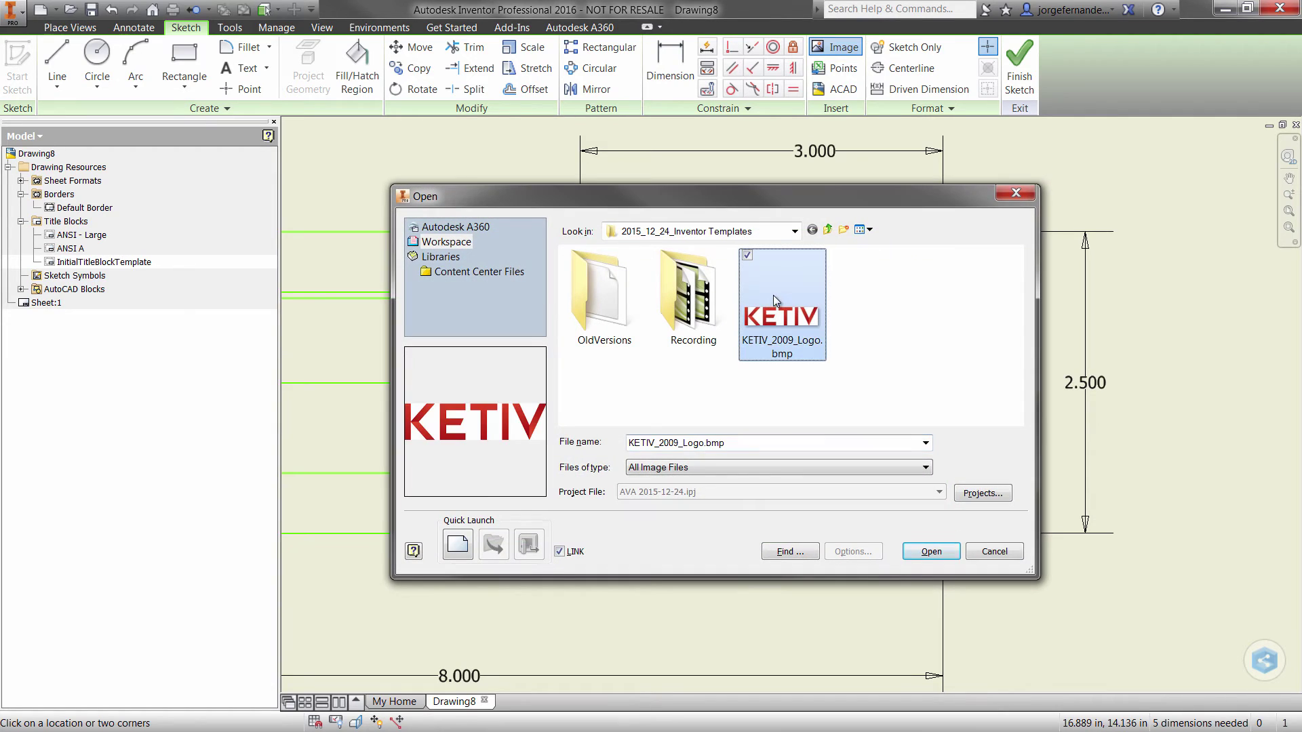
click(561, 552)
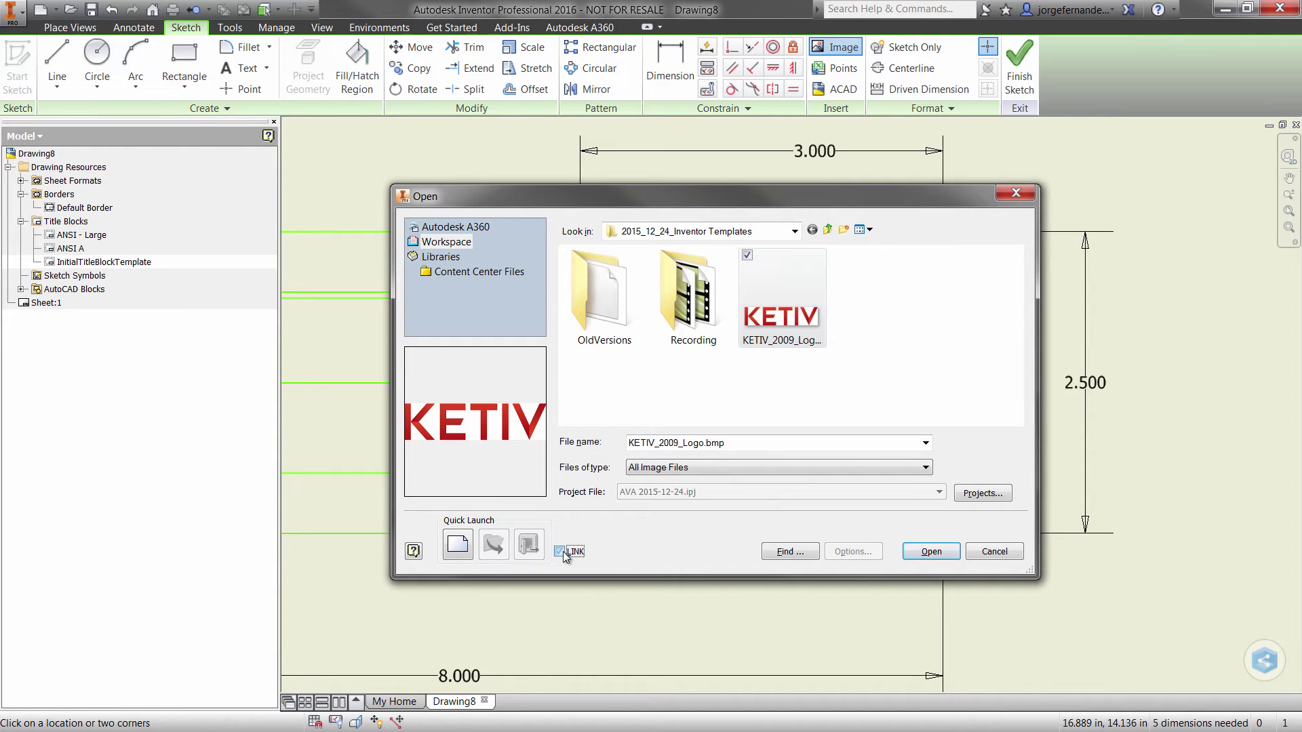
click(912, 556)
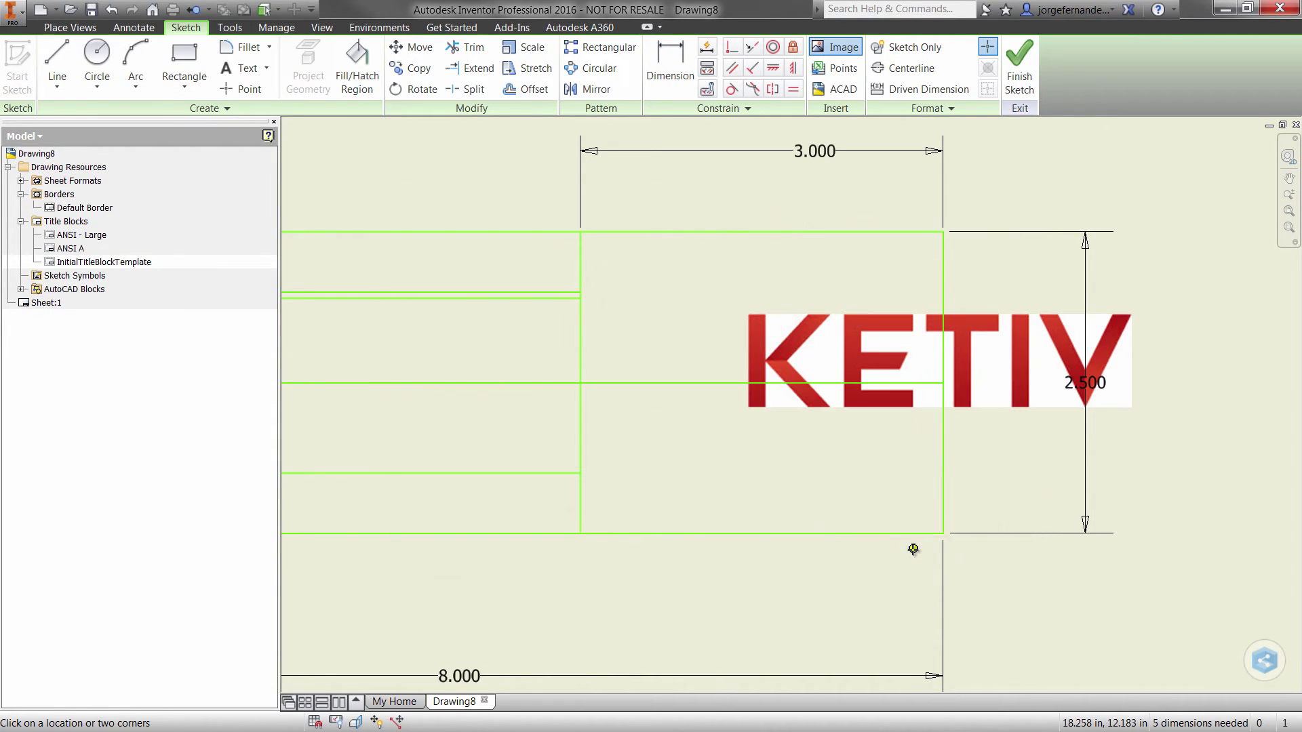
right_click(780, 437)
click(796, 443)
key(Escape)
- Move and shrink the KETIV logo to fit the title block's 3.000 right column
drag(854, 329, 702, 280)
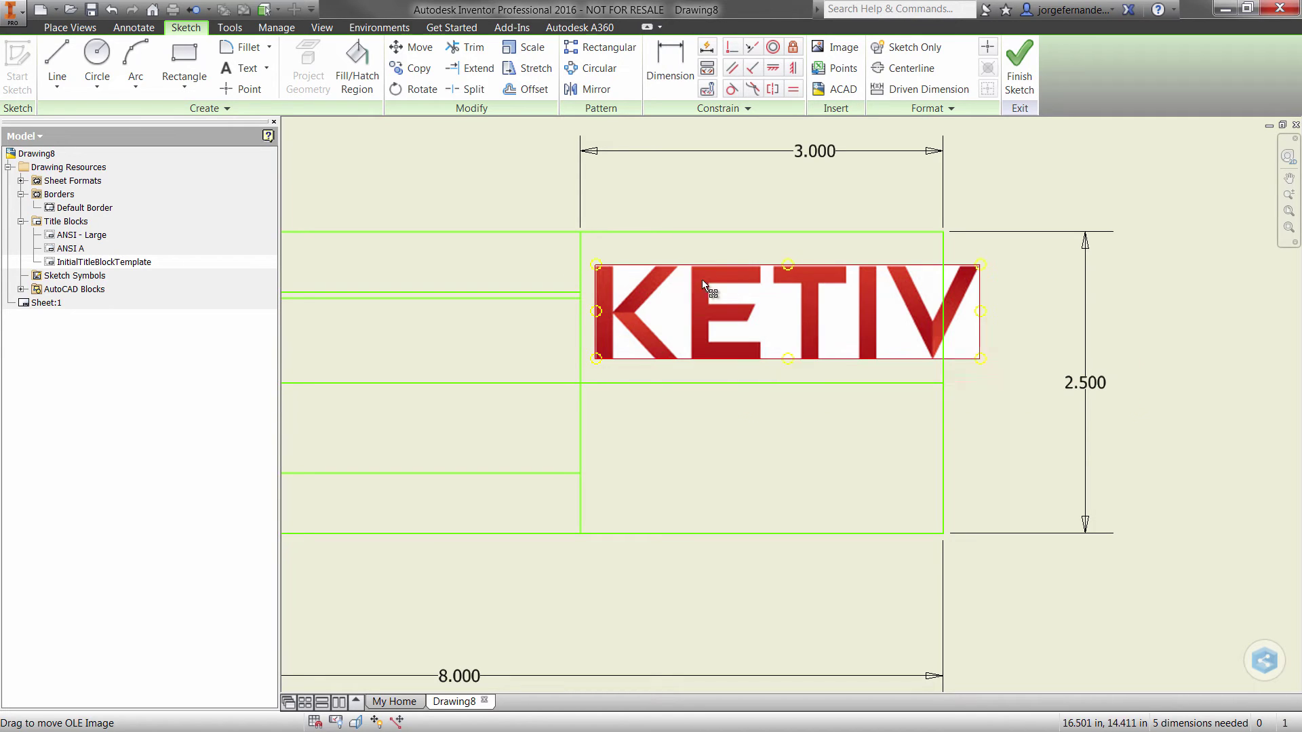
drag(598, 266, 655, 278)
drag(733, 313, 768, 324)
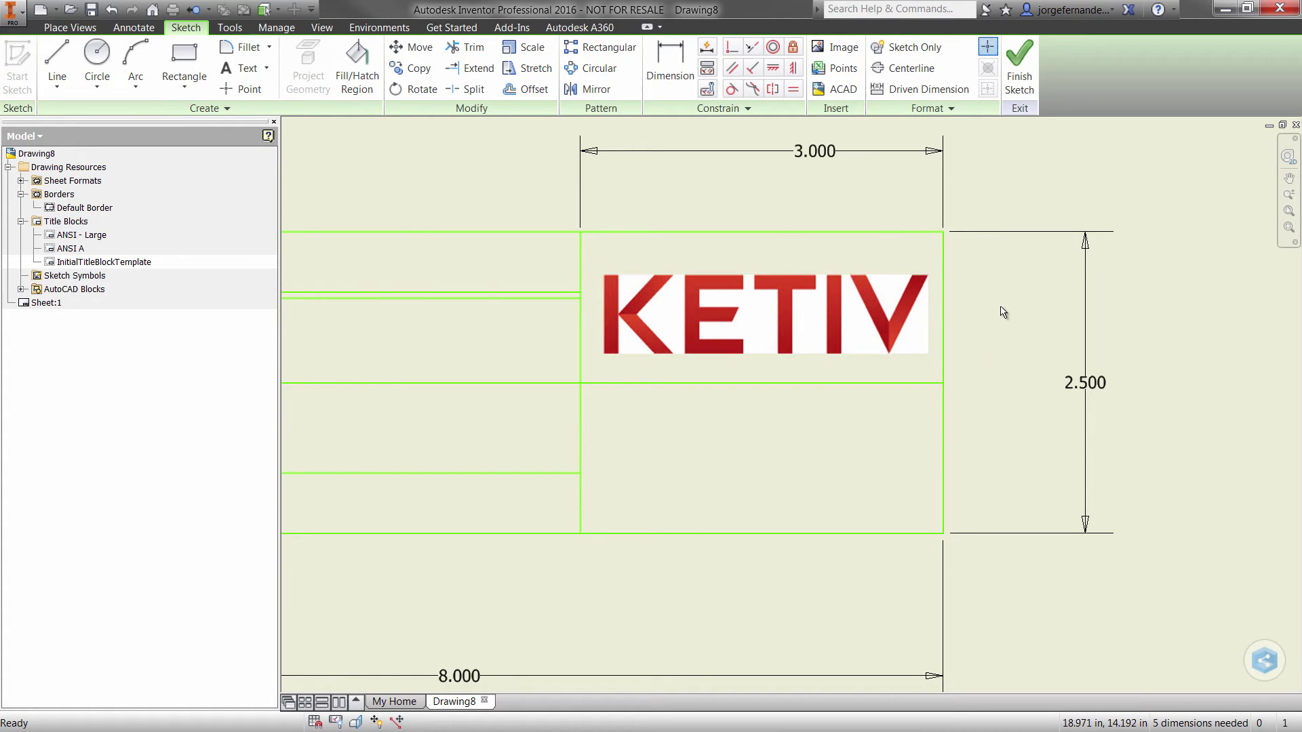
scroll(1000, 302, up, 5)
- Finish the sketch and save the title block as 'KETIV TB'
click(1020, 68)
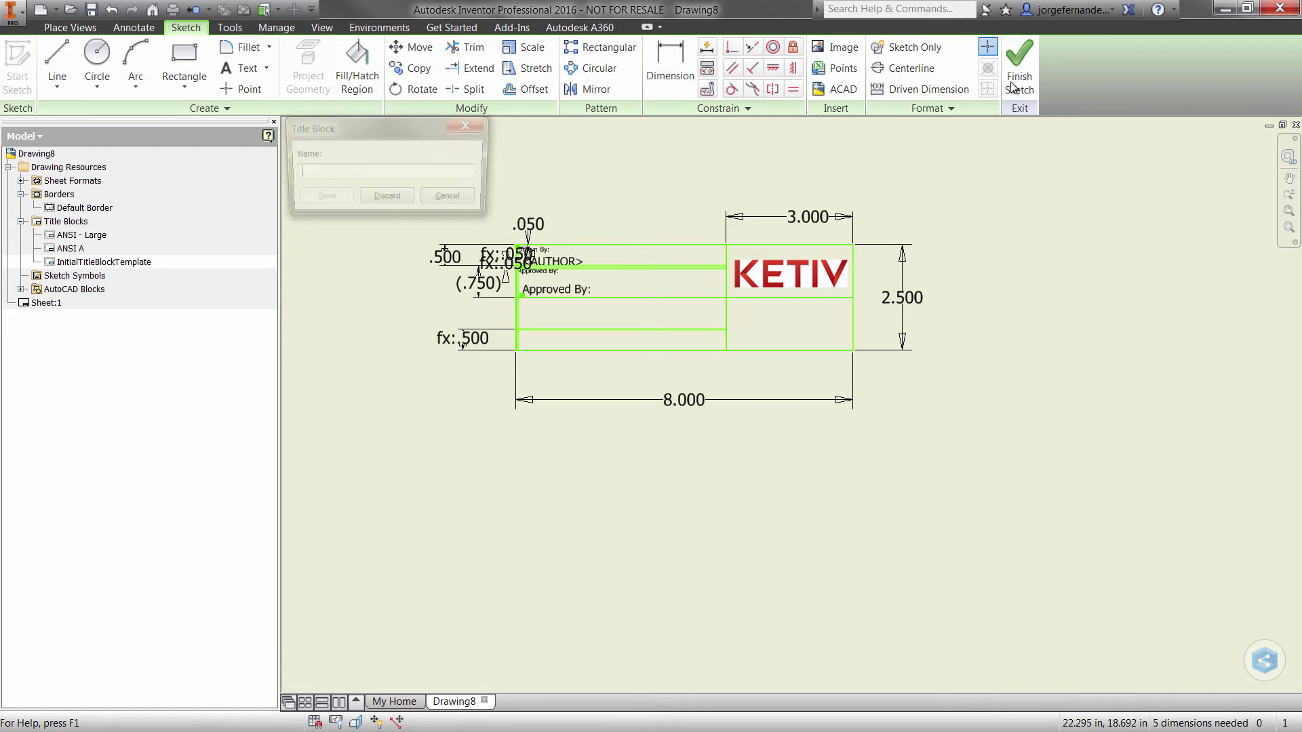
text(KETIV TB)
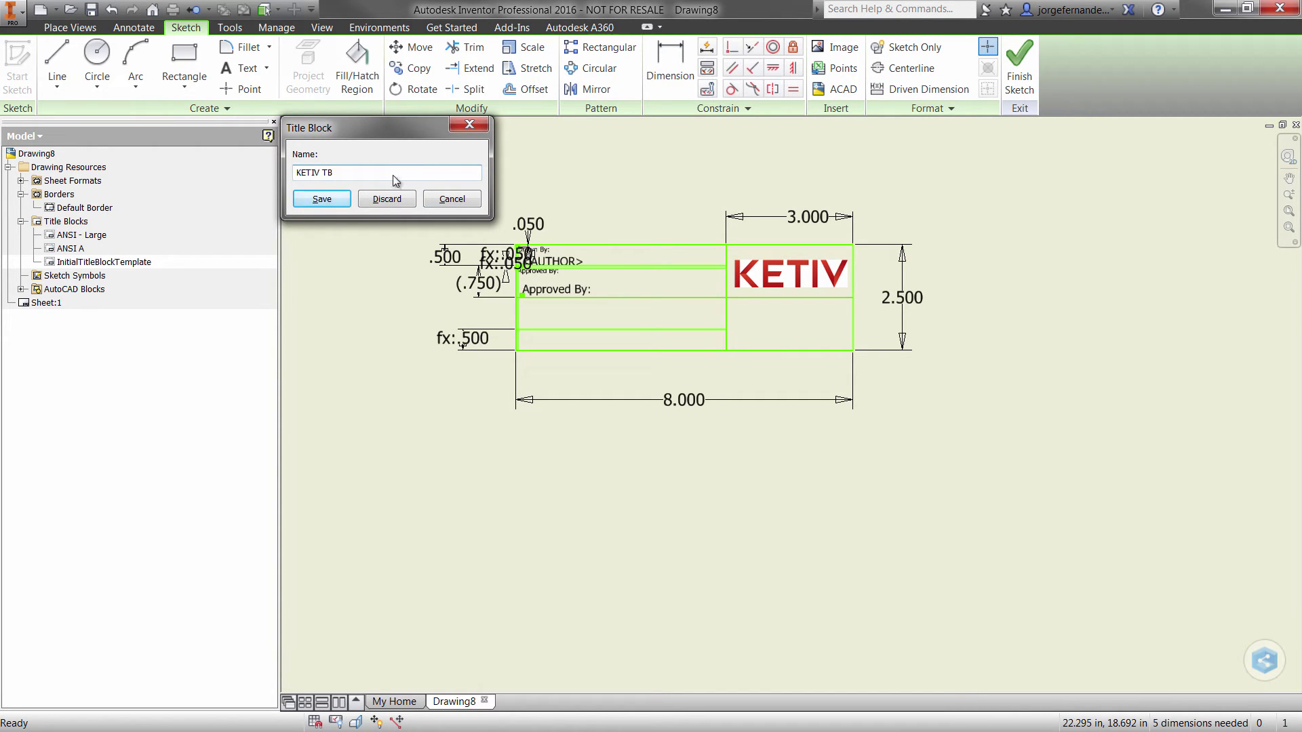
click(327, 198)
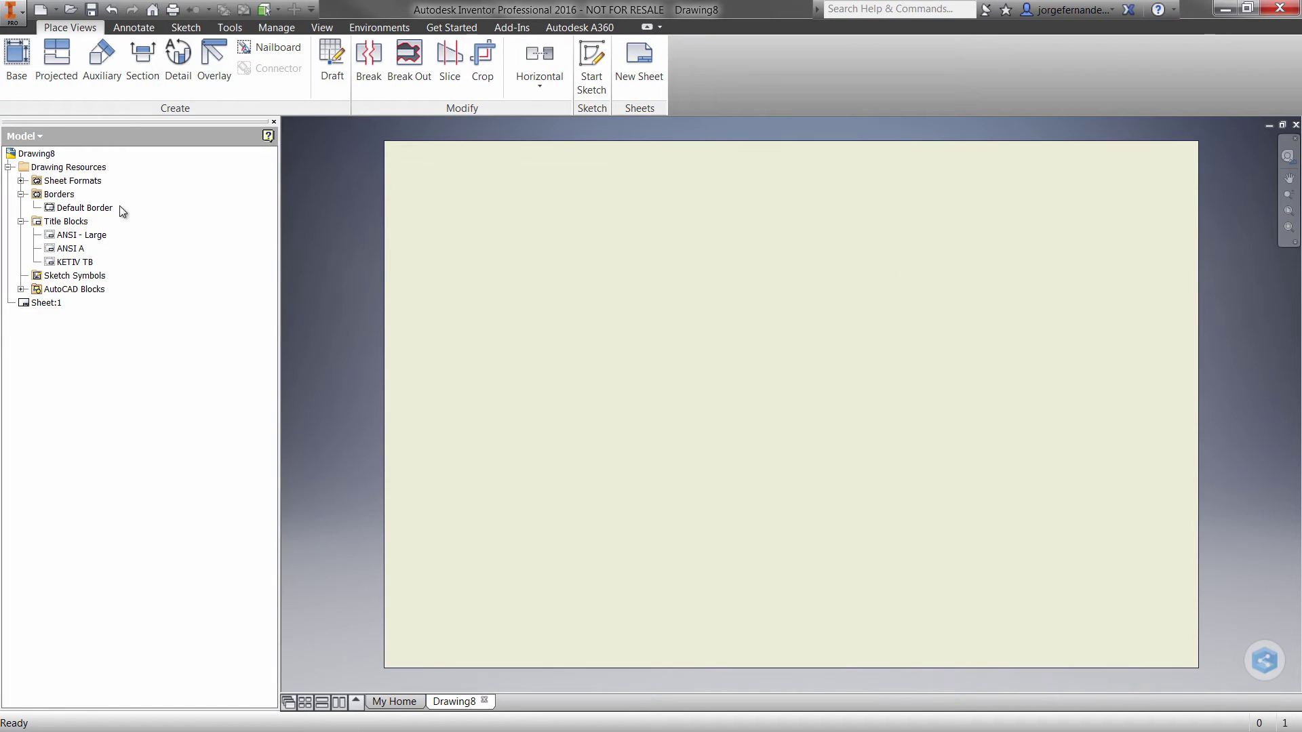
- Start a new border and sketch a rectangle just inside the sheet edges
right_click(50, 194)
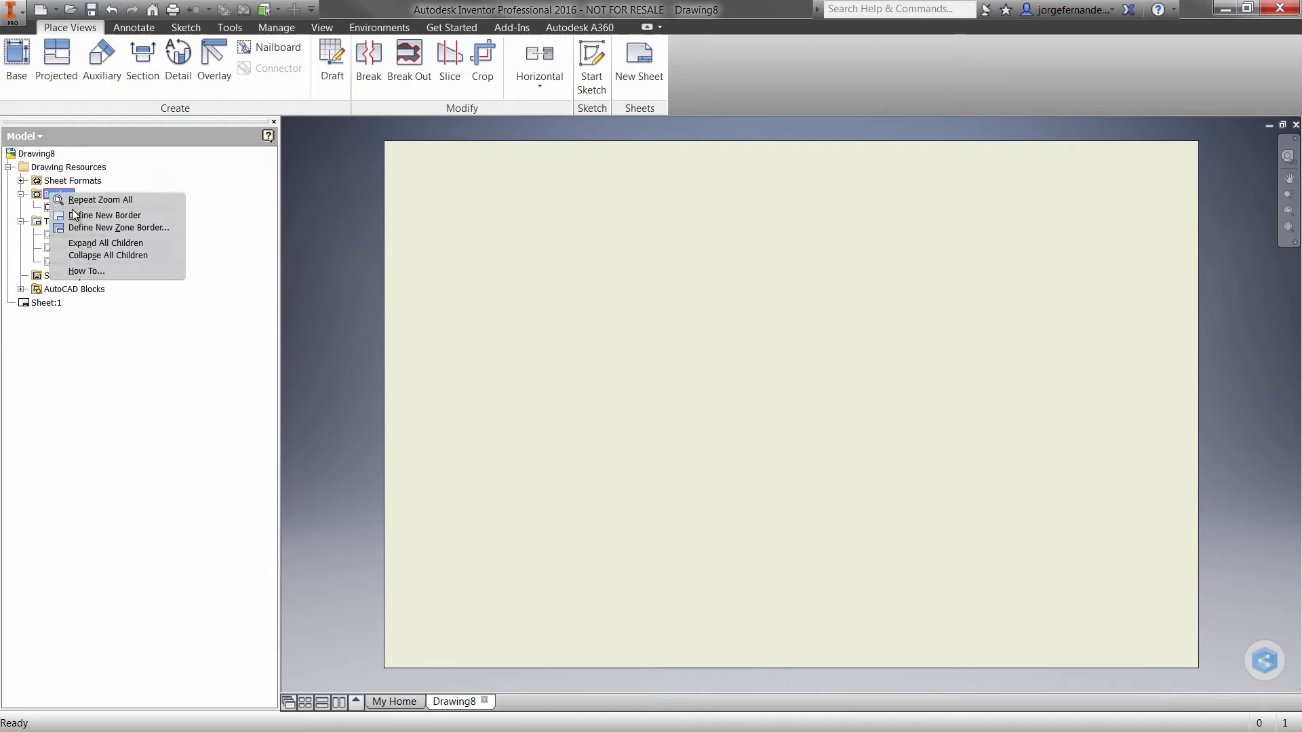
click(90, 225)
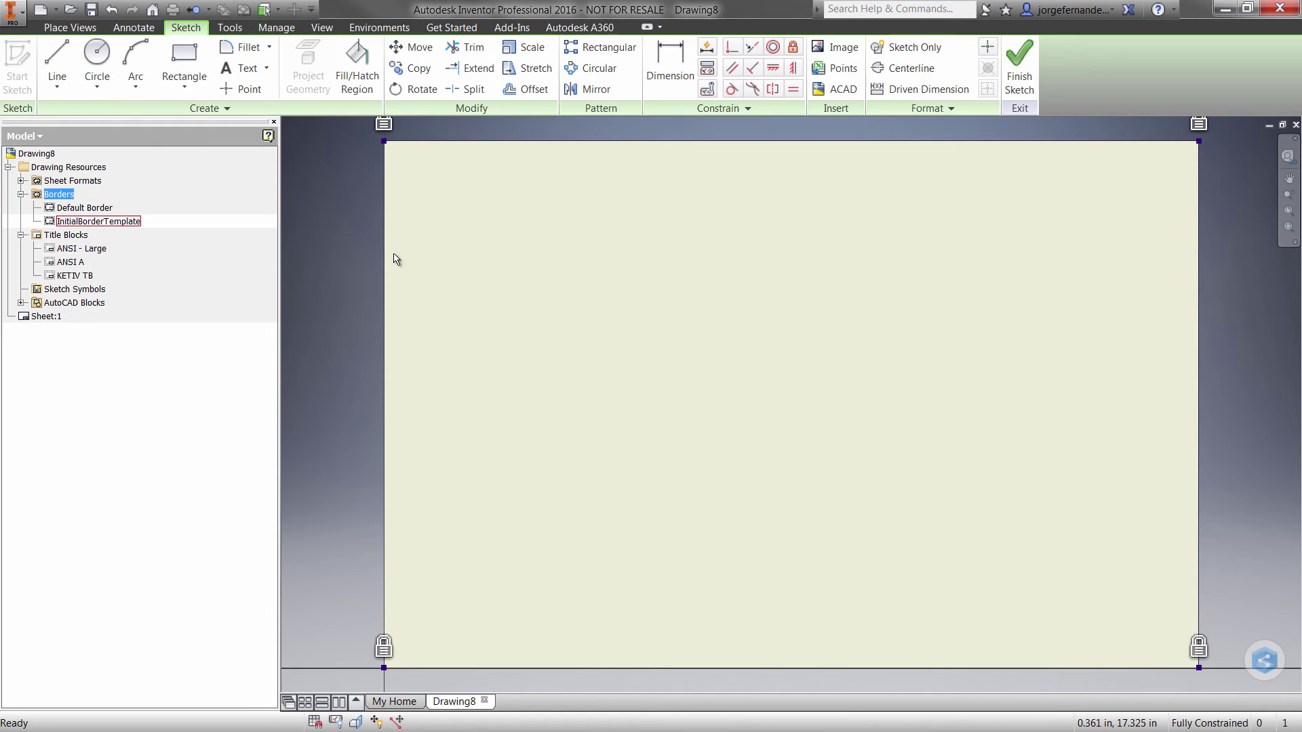
click(183, 58)
click(396, 152)
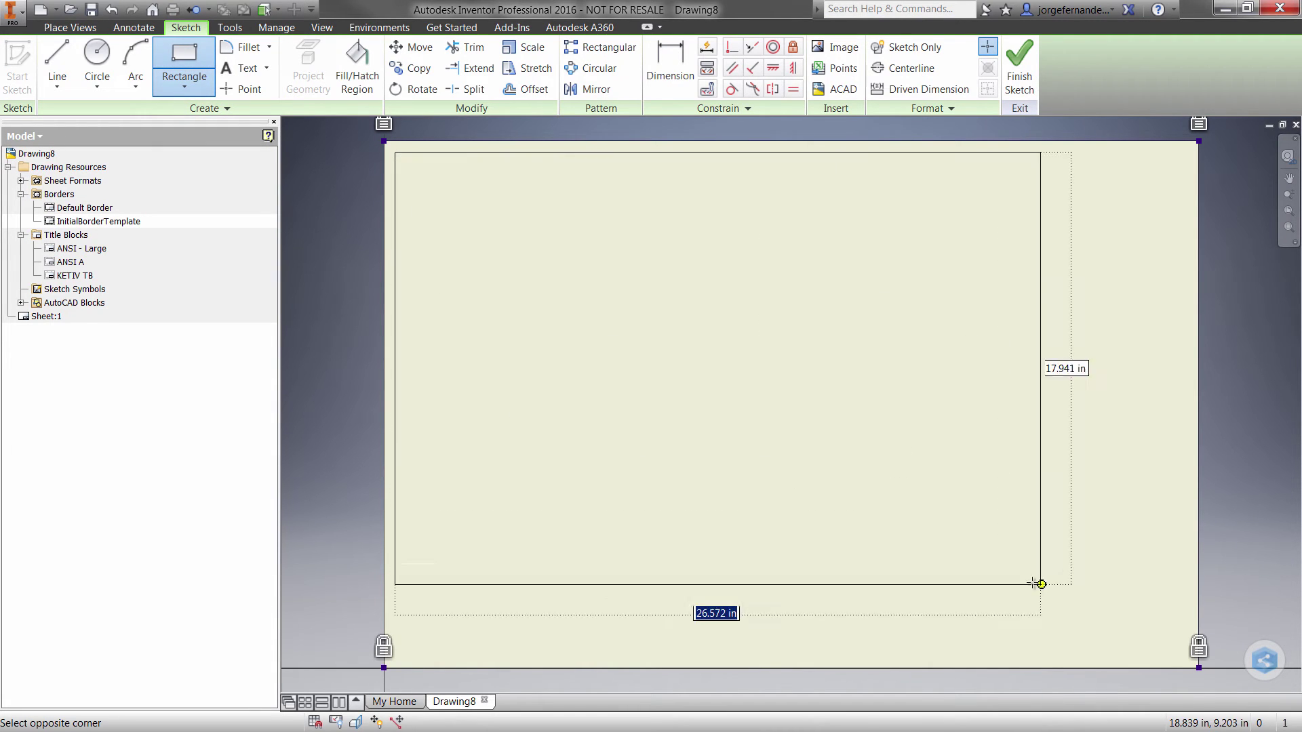
click(1184, 658)
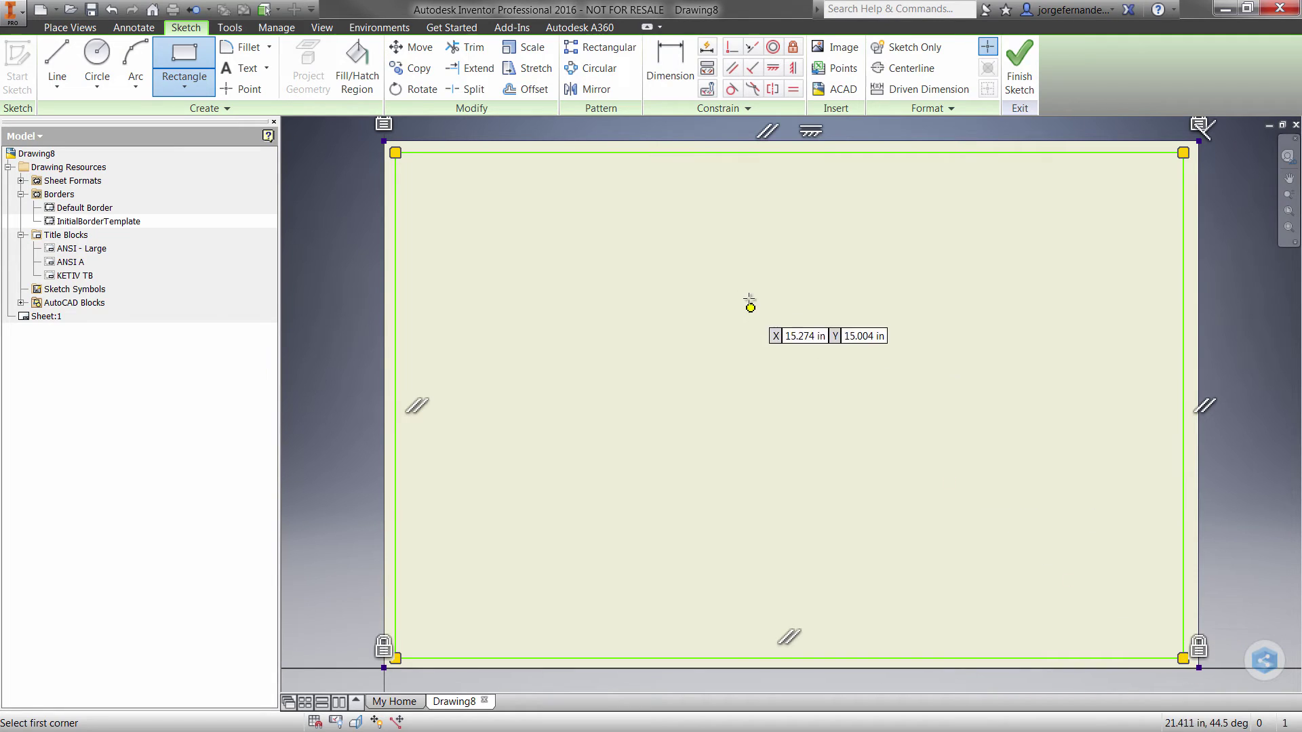
key(Escape)
- Dimension the top border offset at .125 and link the bottom offset to it
key(d)
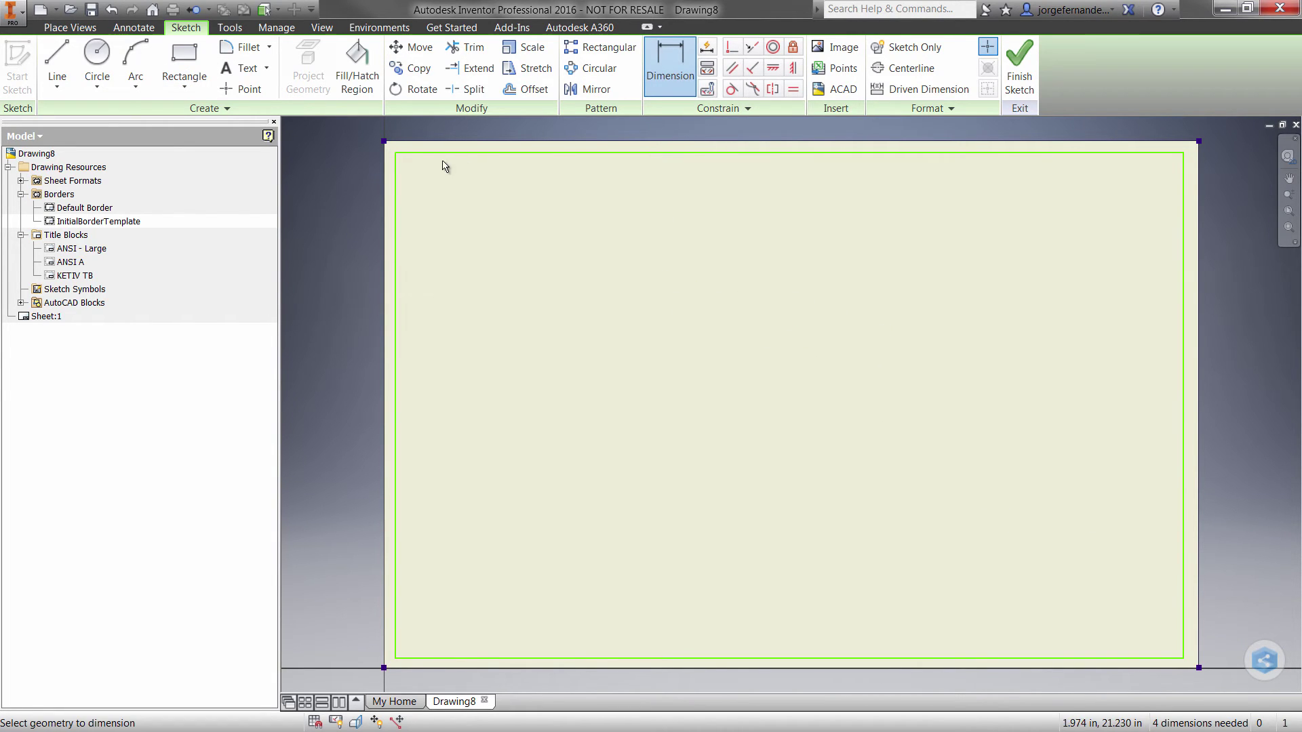
click(384, 141)
click(320, 160)
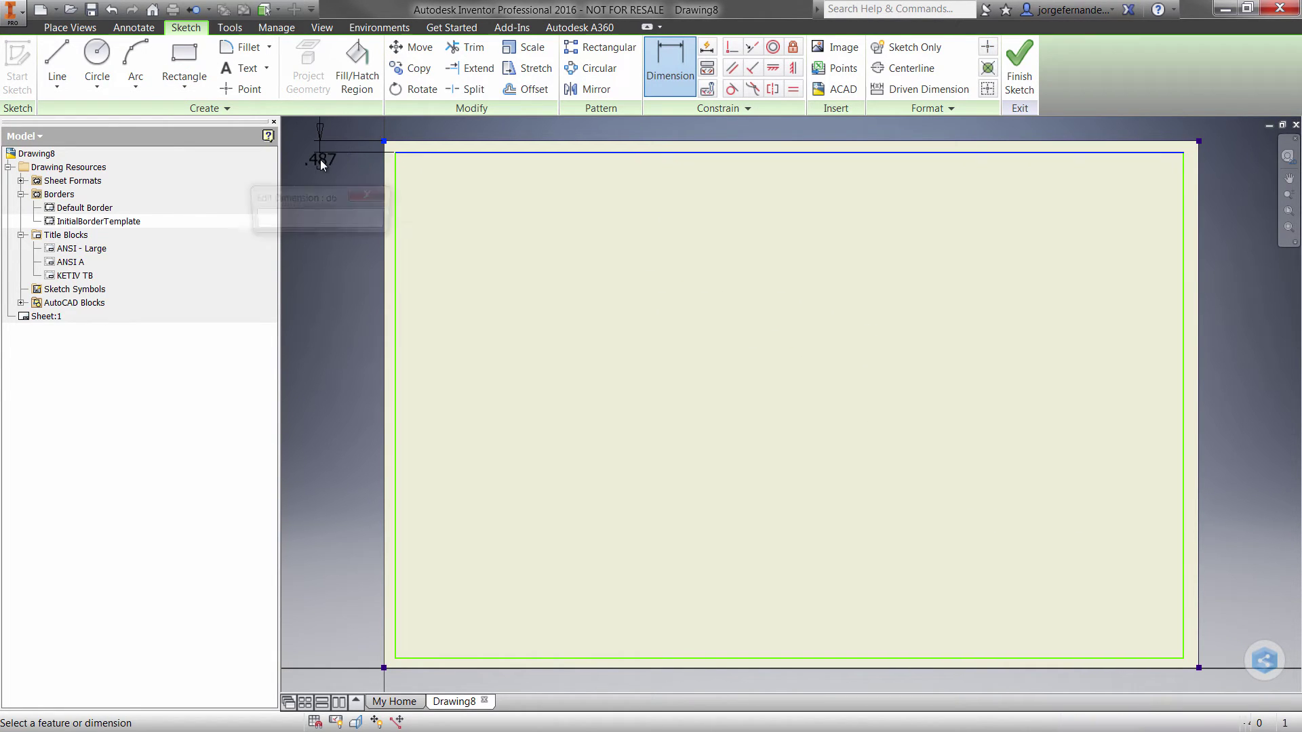
text(.125)
key(Return)
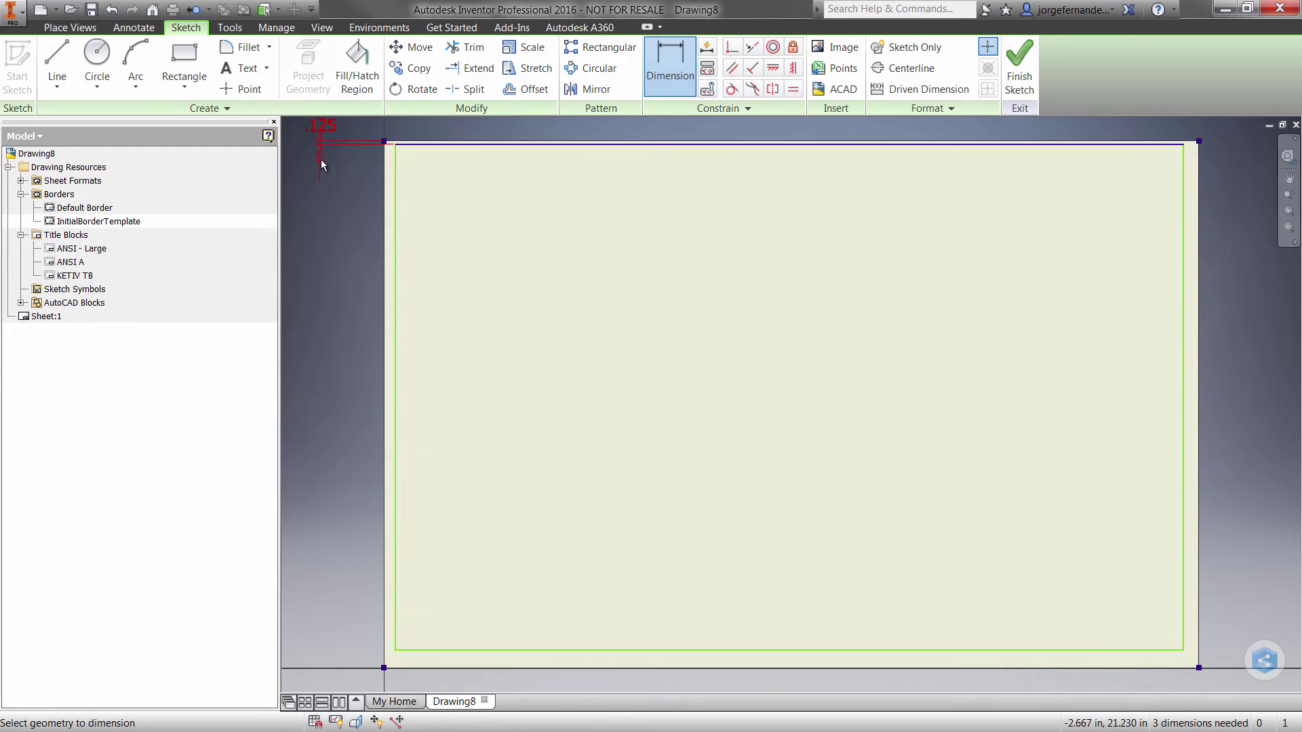
click(427, 650)
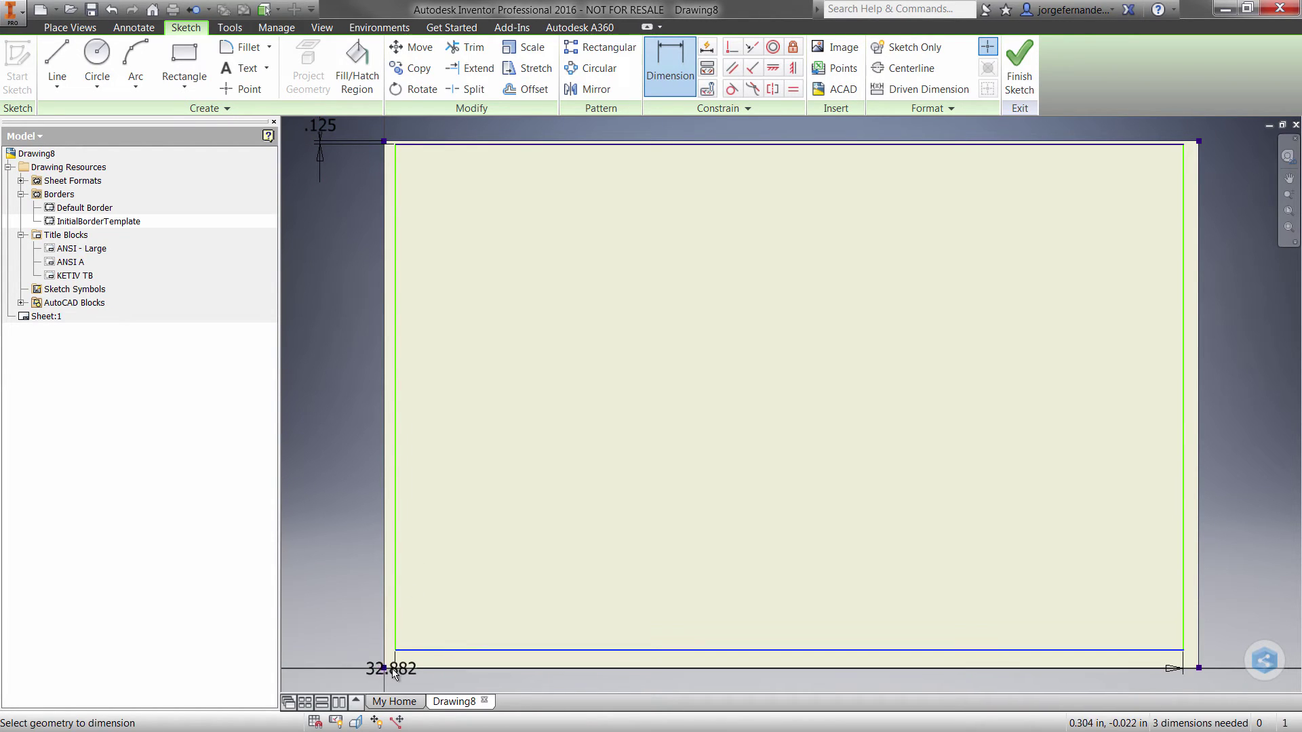
click(384, 668)
click(334, 628)
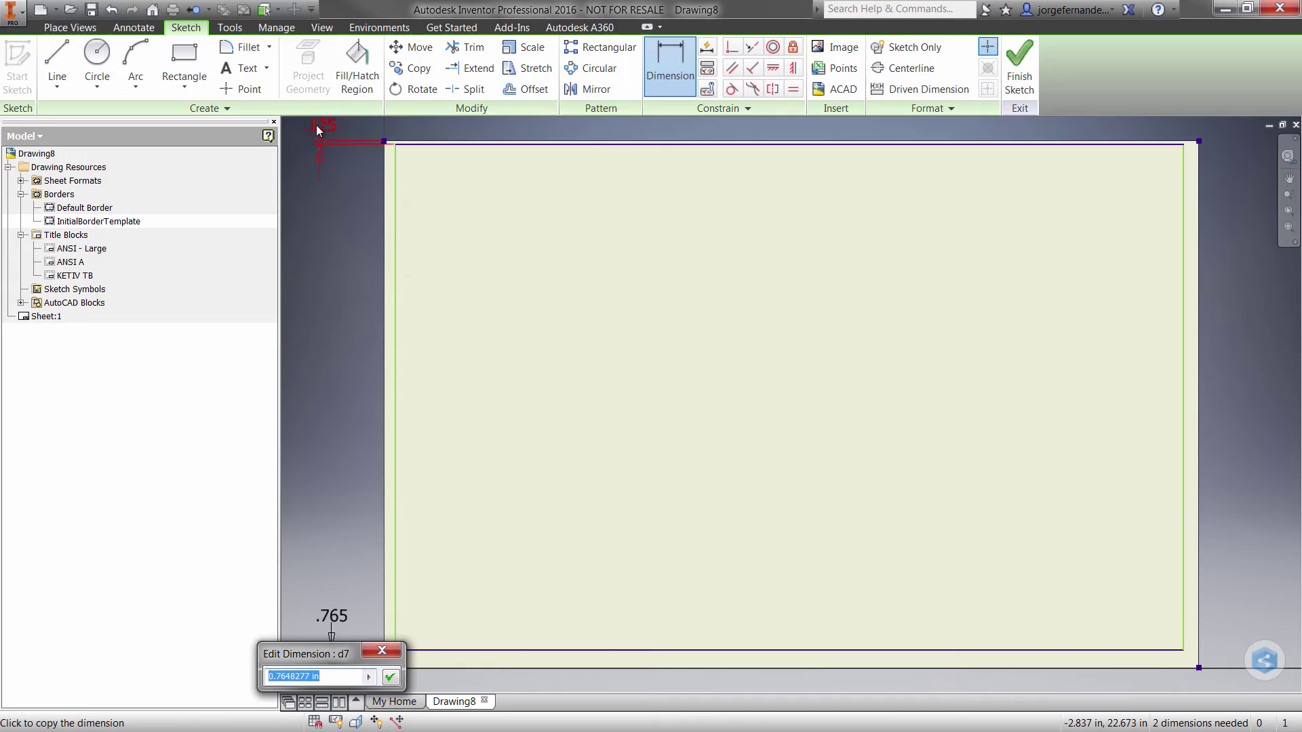
click(322, 128)
key(Return)
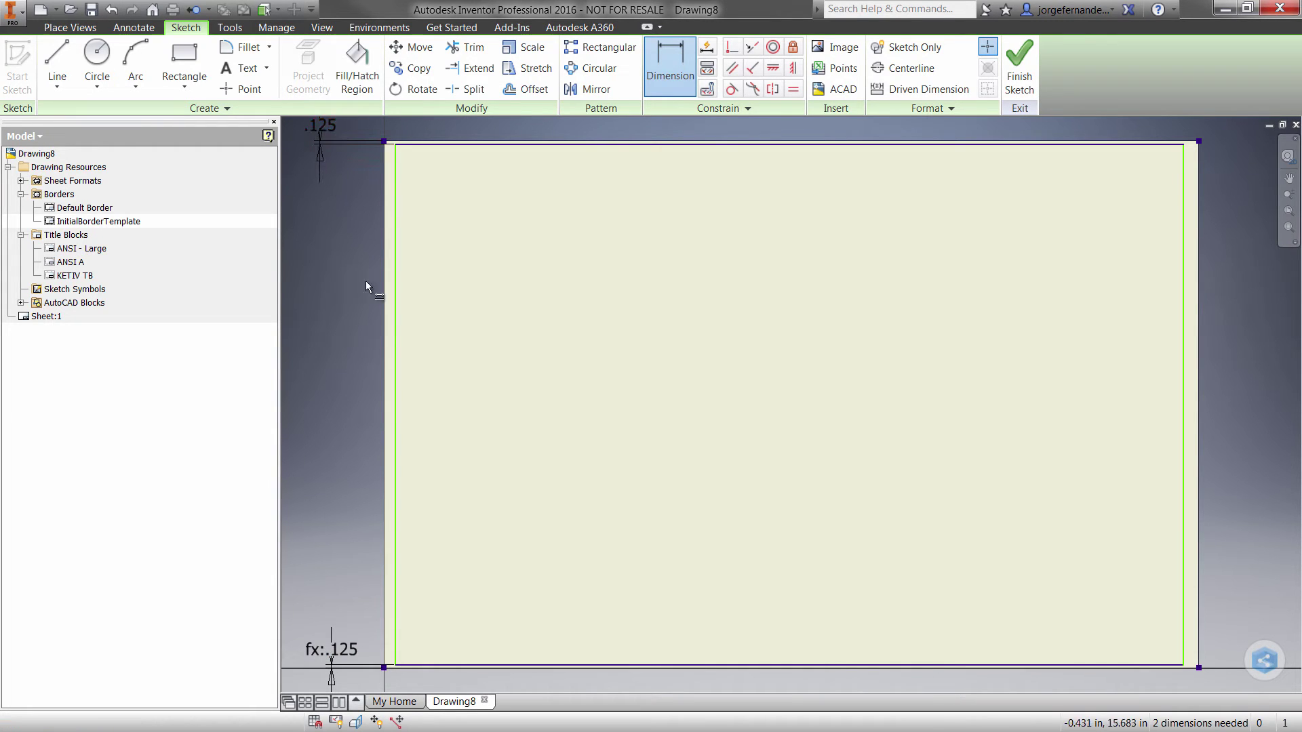
- Add left and right border offsets linked to the same .125 dimension
click(397, 192)
click(384, 142)
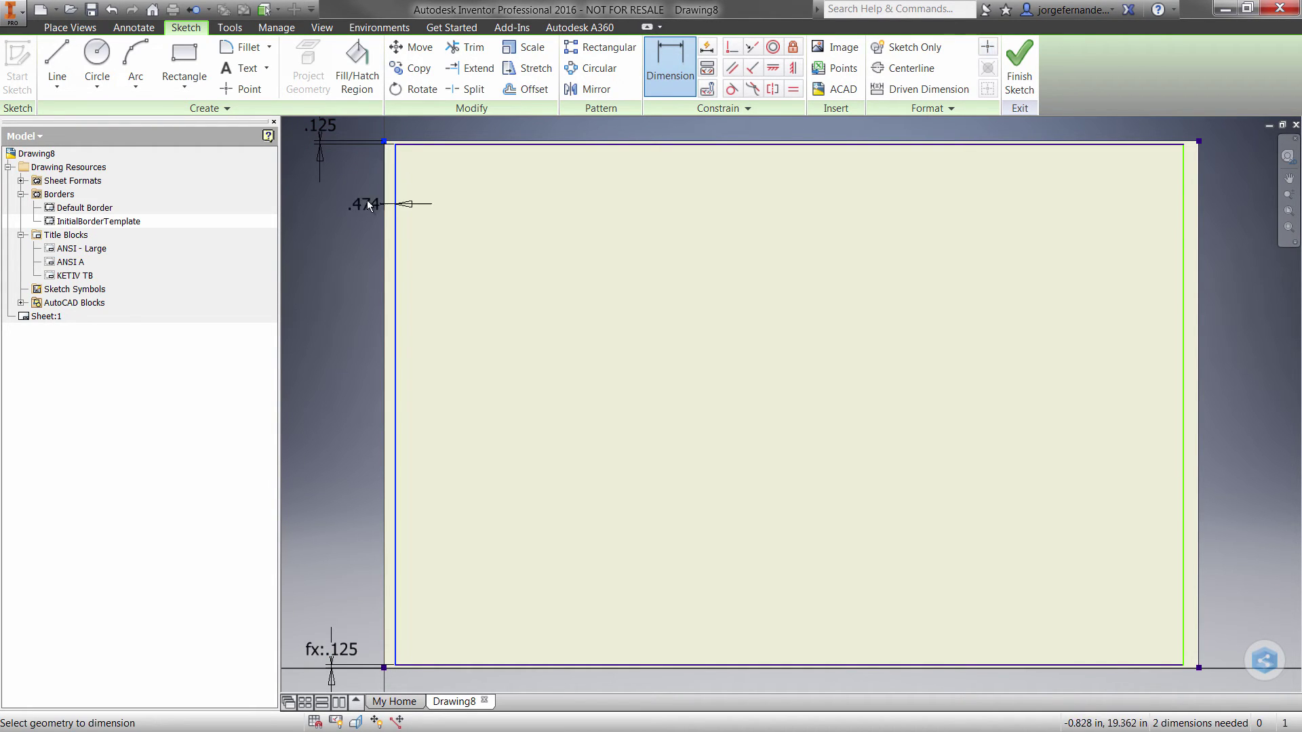
click(343, 215)
click(326, 138)
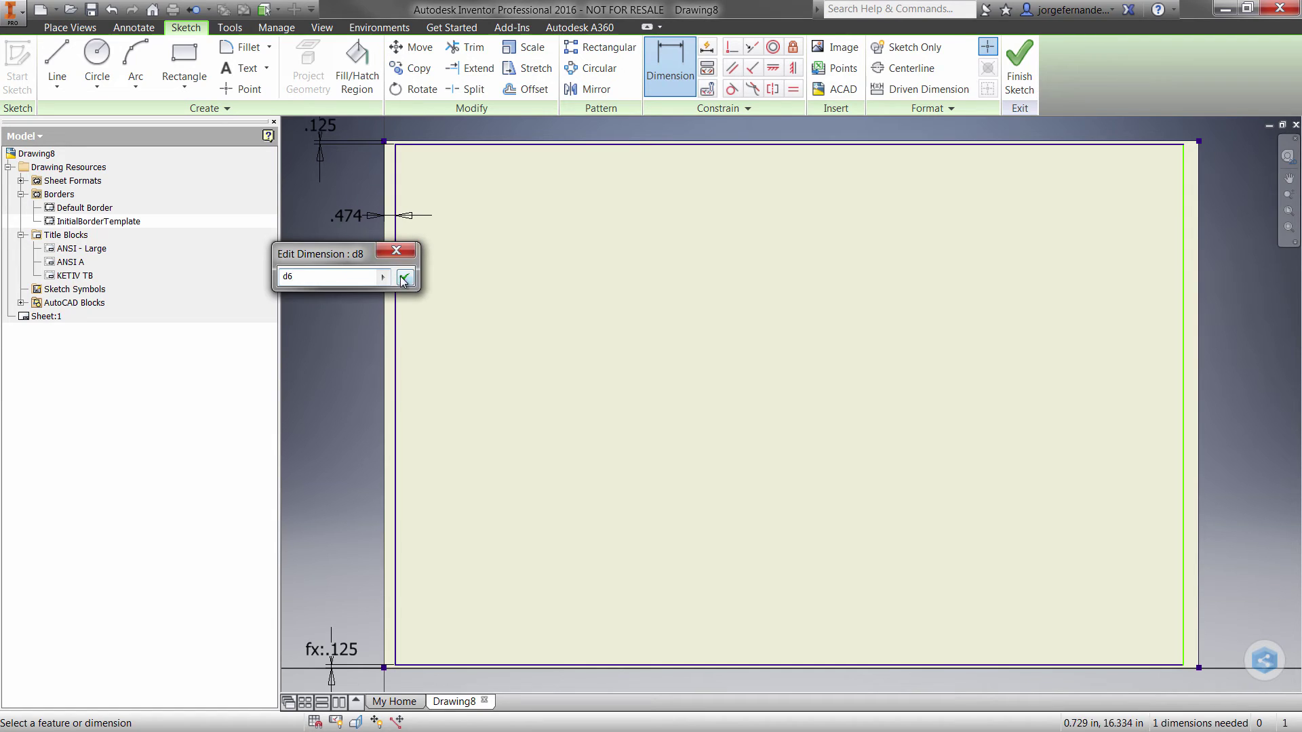
key(Return)
click(1184, 597)
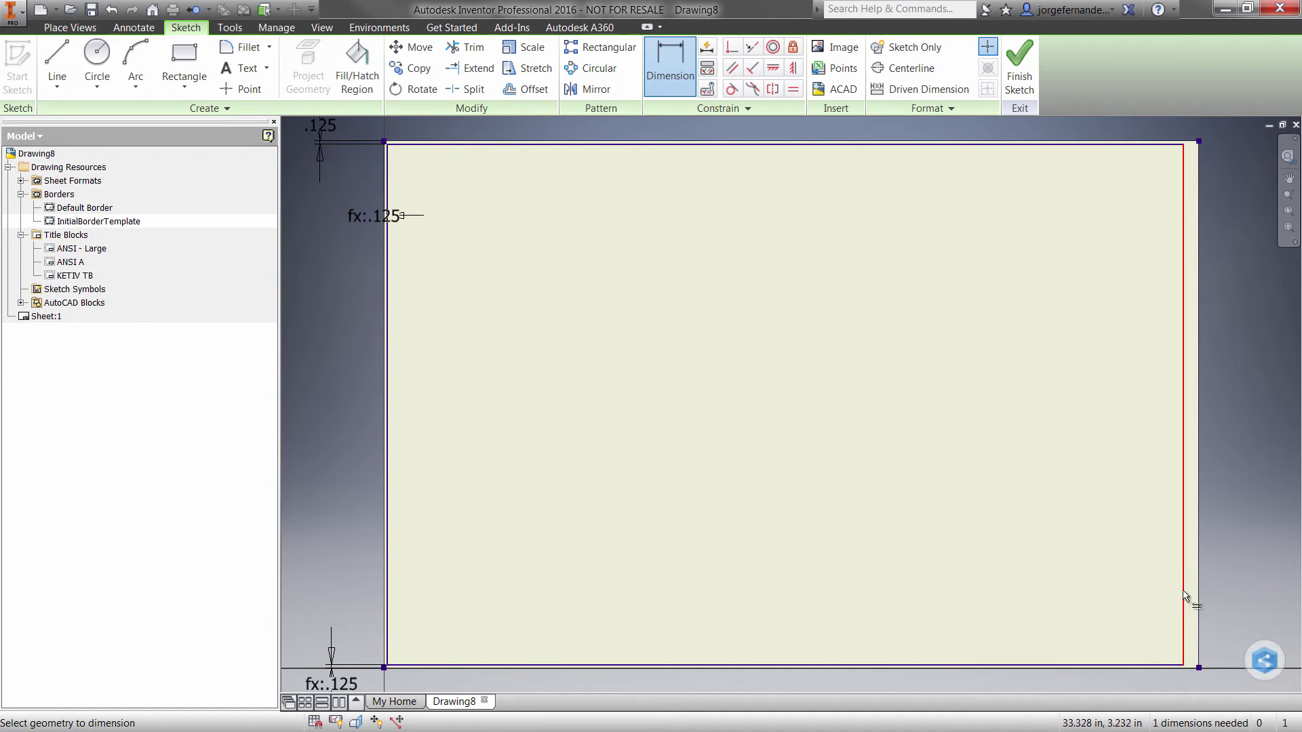
click(1199, 668)
click(1233, 605)
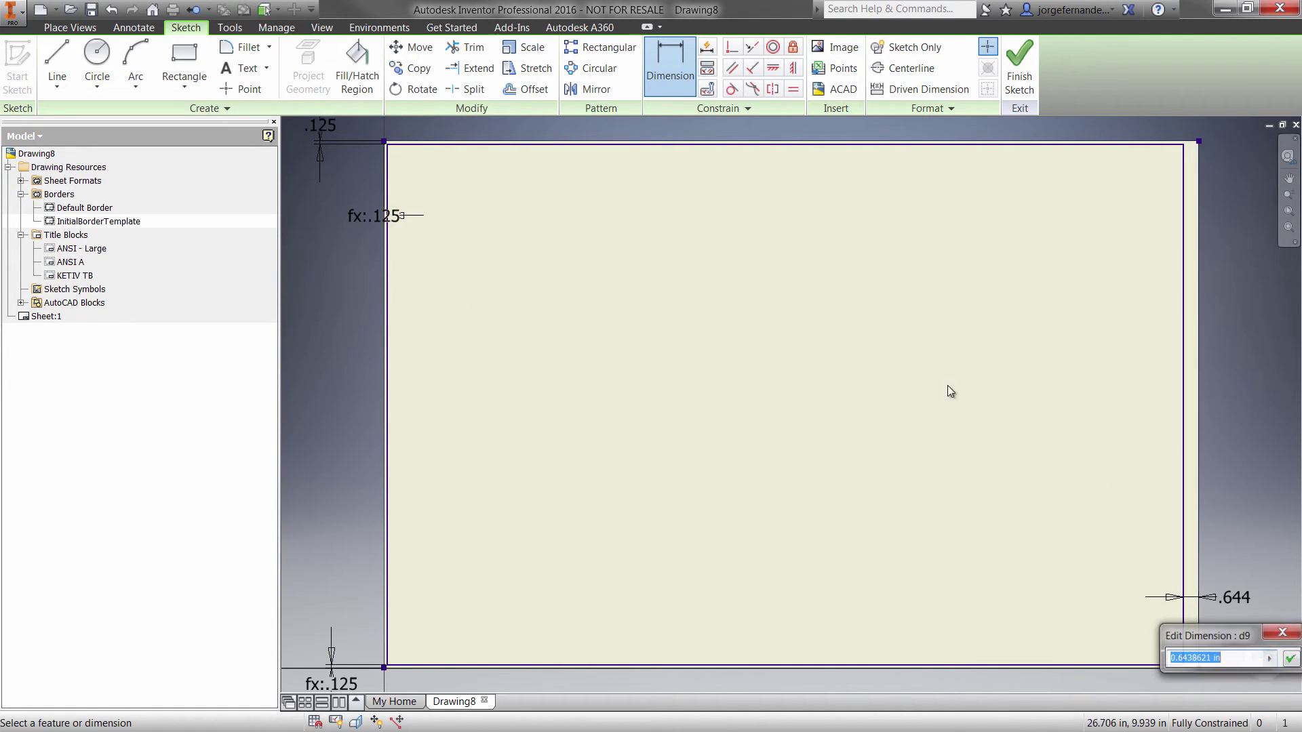
click(321, 135)
key(Return)
key(Escape)
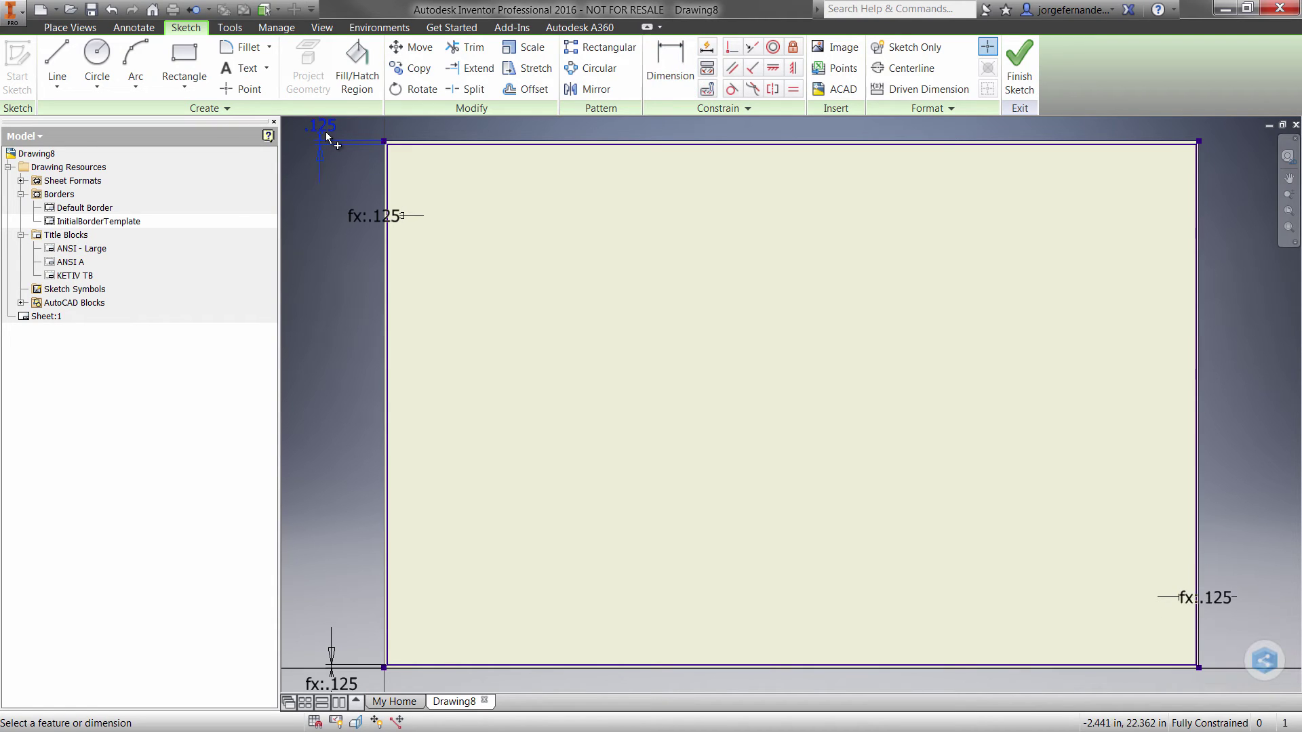
- Change the shared offset dimension to .25 so all four margins update
double_click(326, 131)
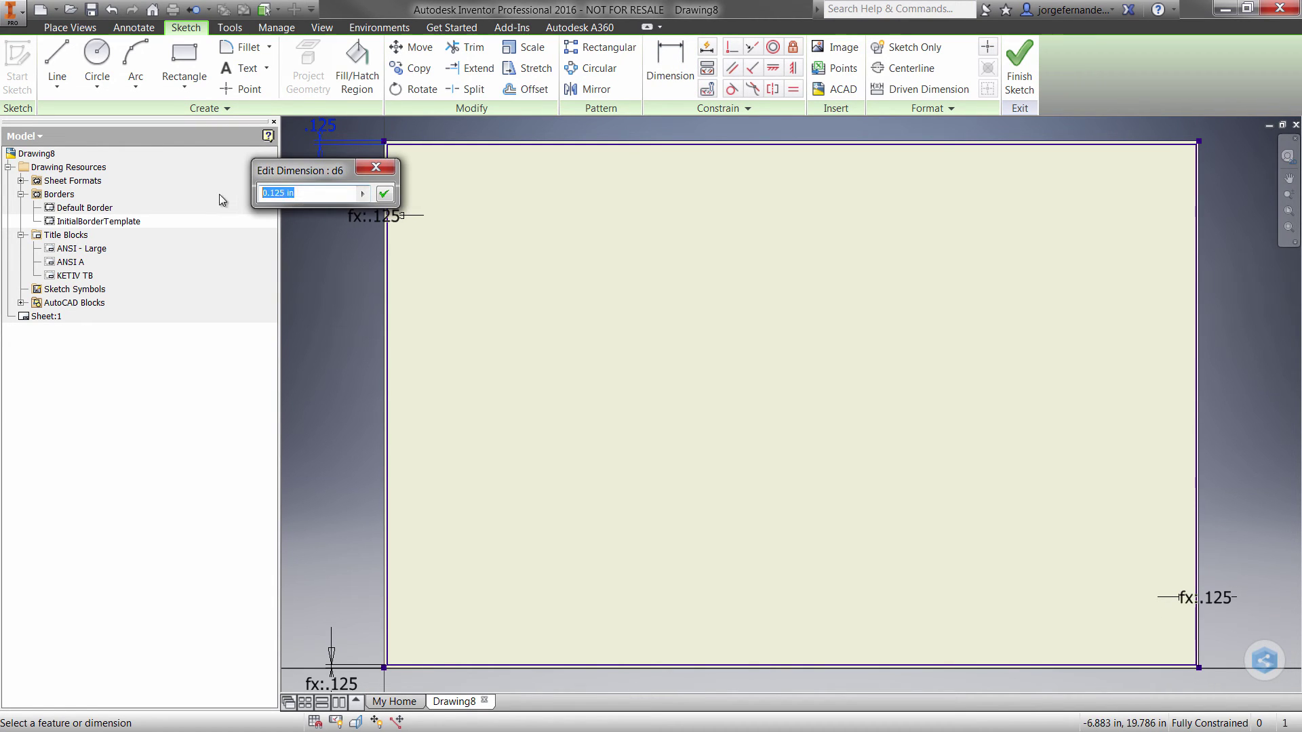
text(.25)
key(Return)
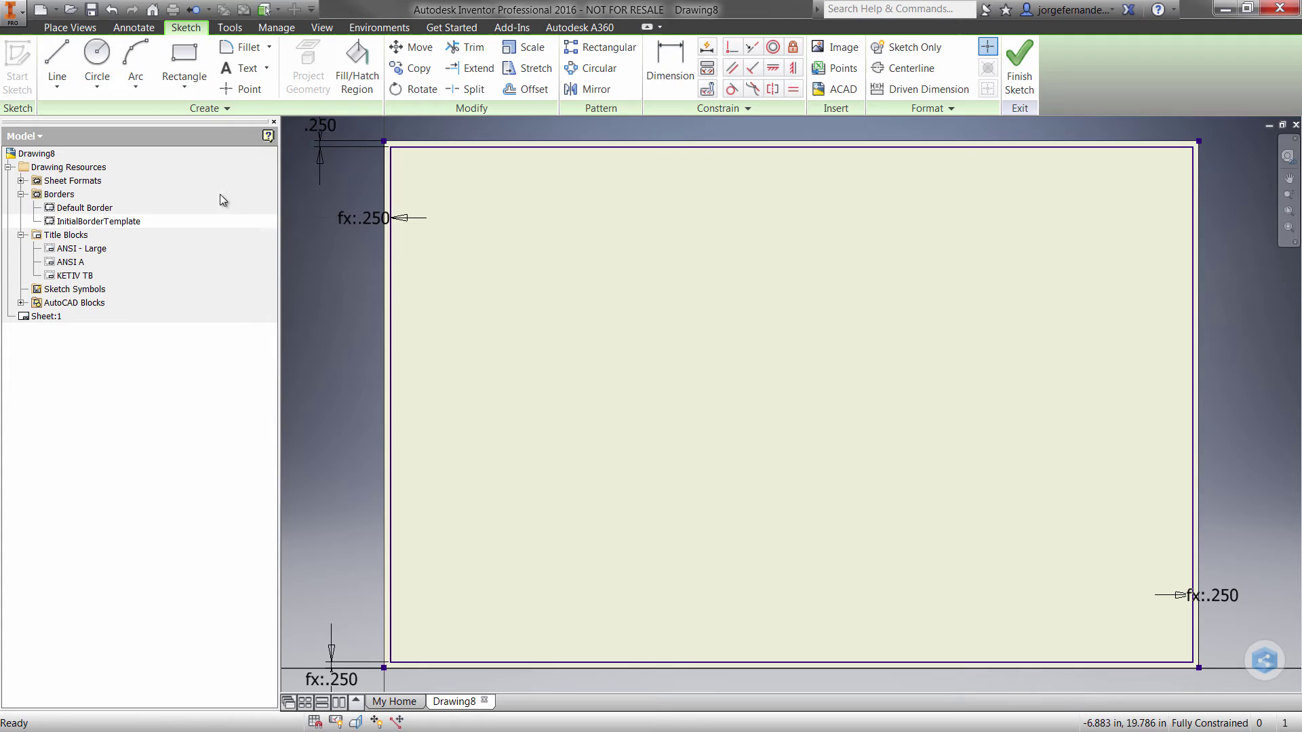
- Finish the border sketch and save it as 'KETIV Border'
click(1019, 64)
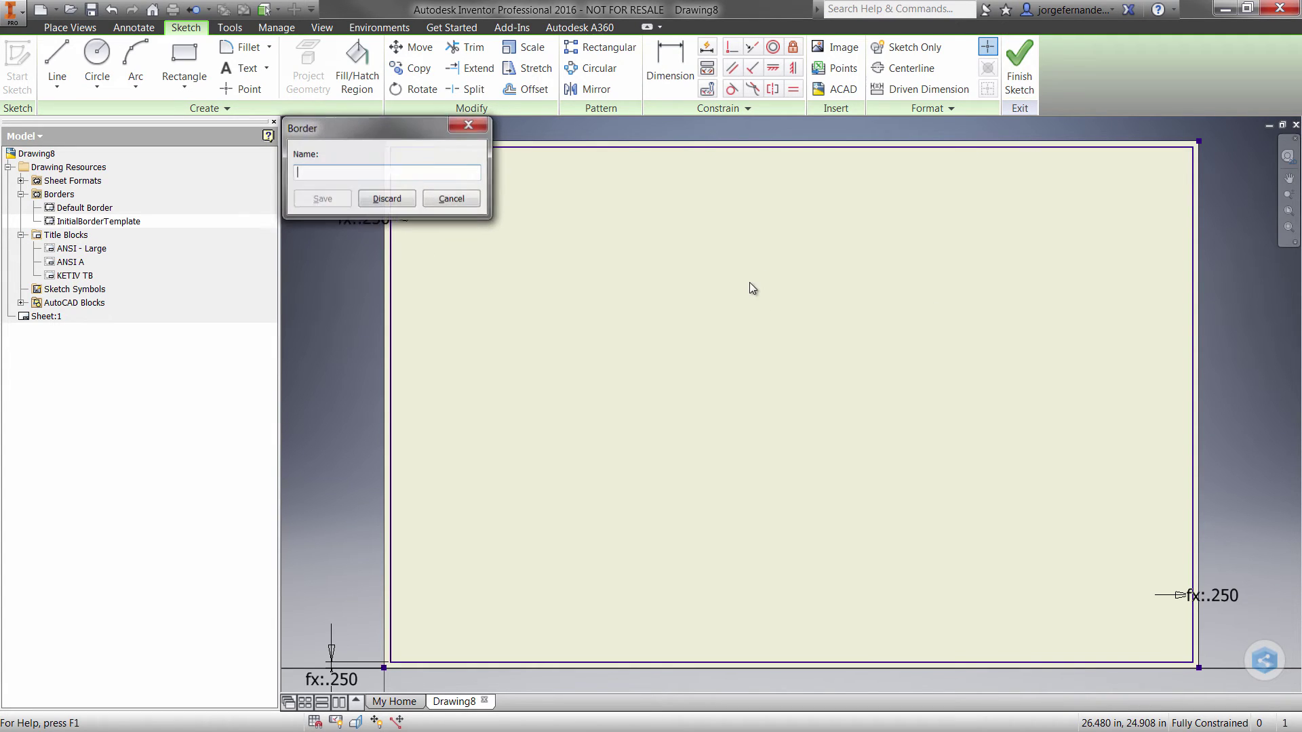
text(KETIV Border)
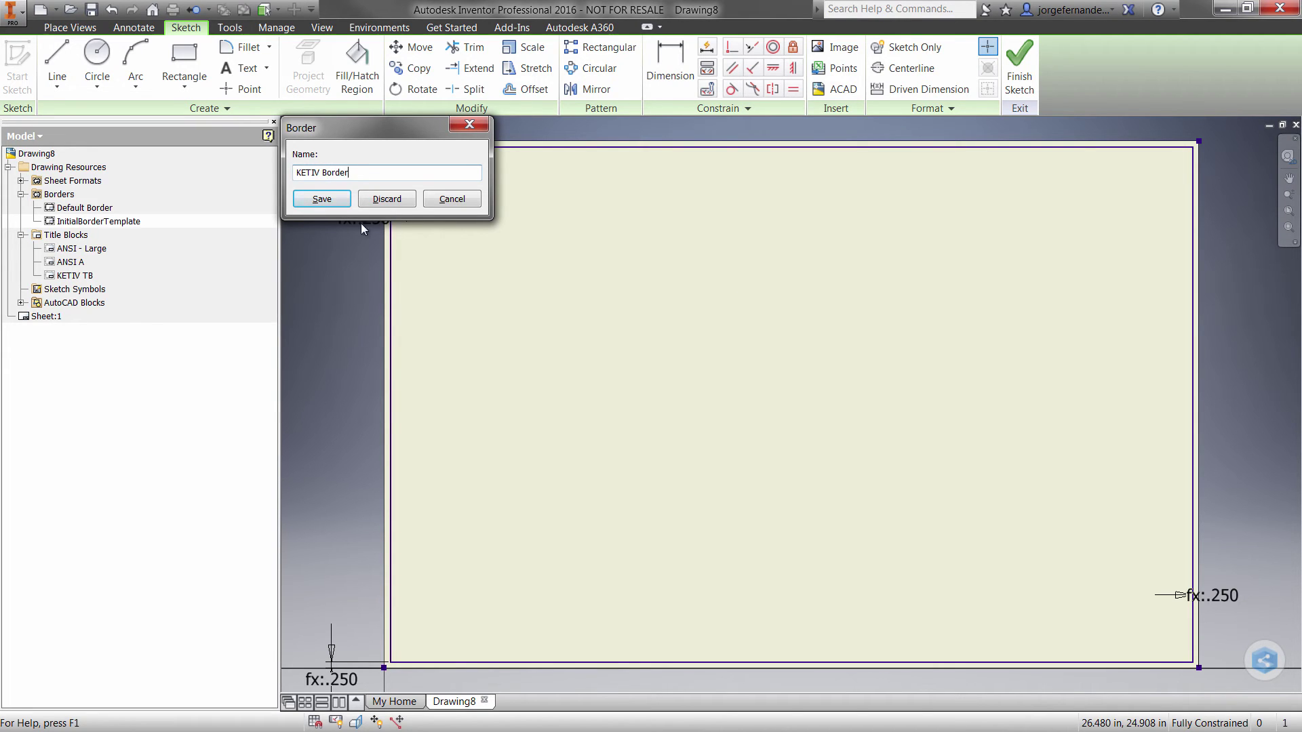
click(336, 199)
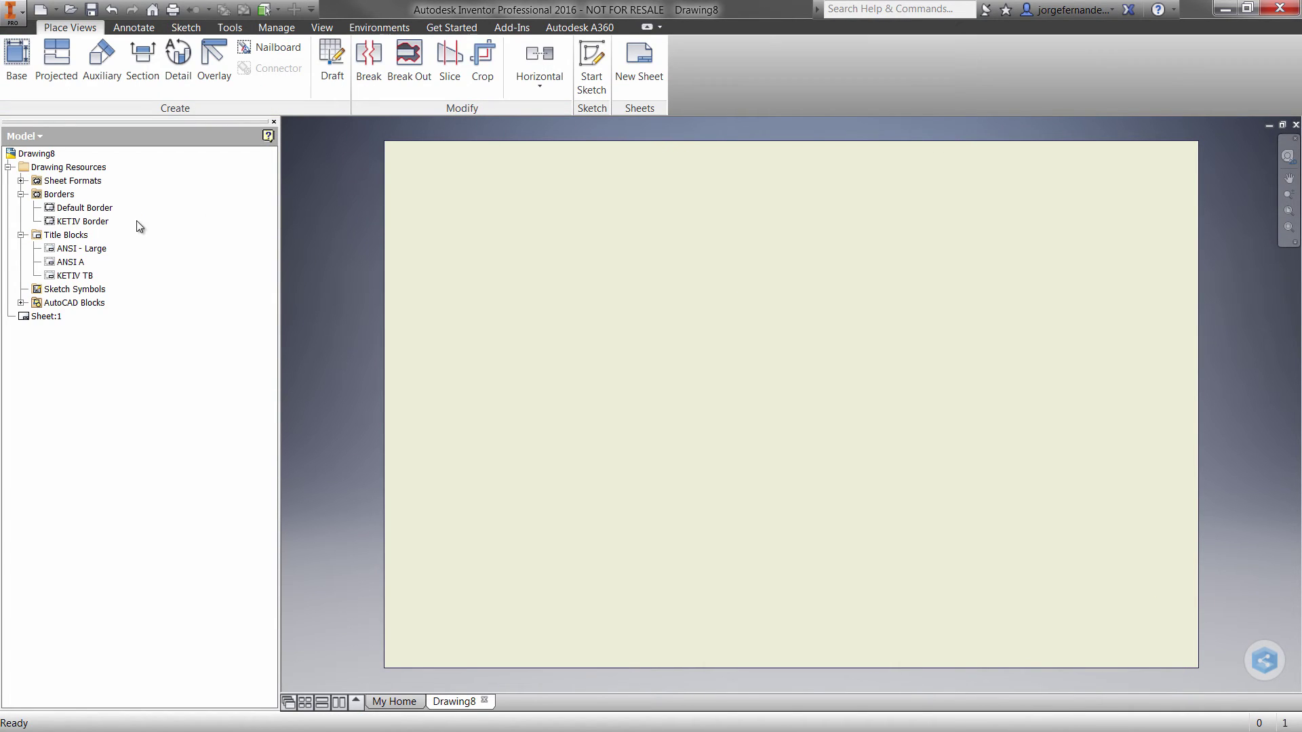
- Insert KETIV Border and KETIV TB on Sheet:1, entering the approver's name for Approved By
double_click(96, 222)
double_click(89, 277)
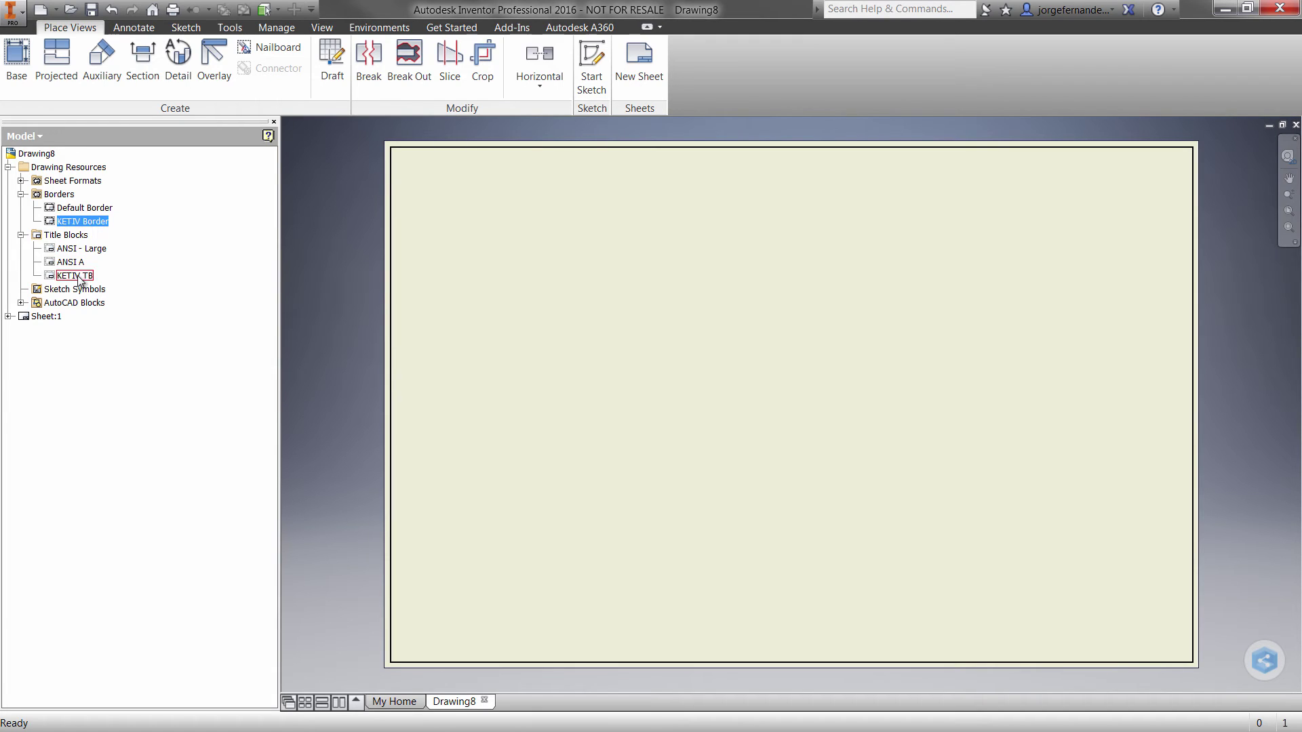
text(Jorge)
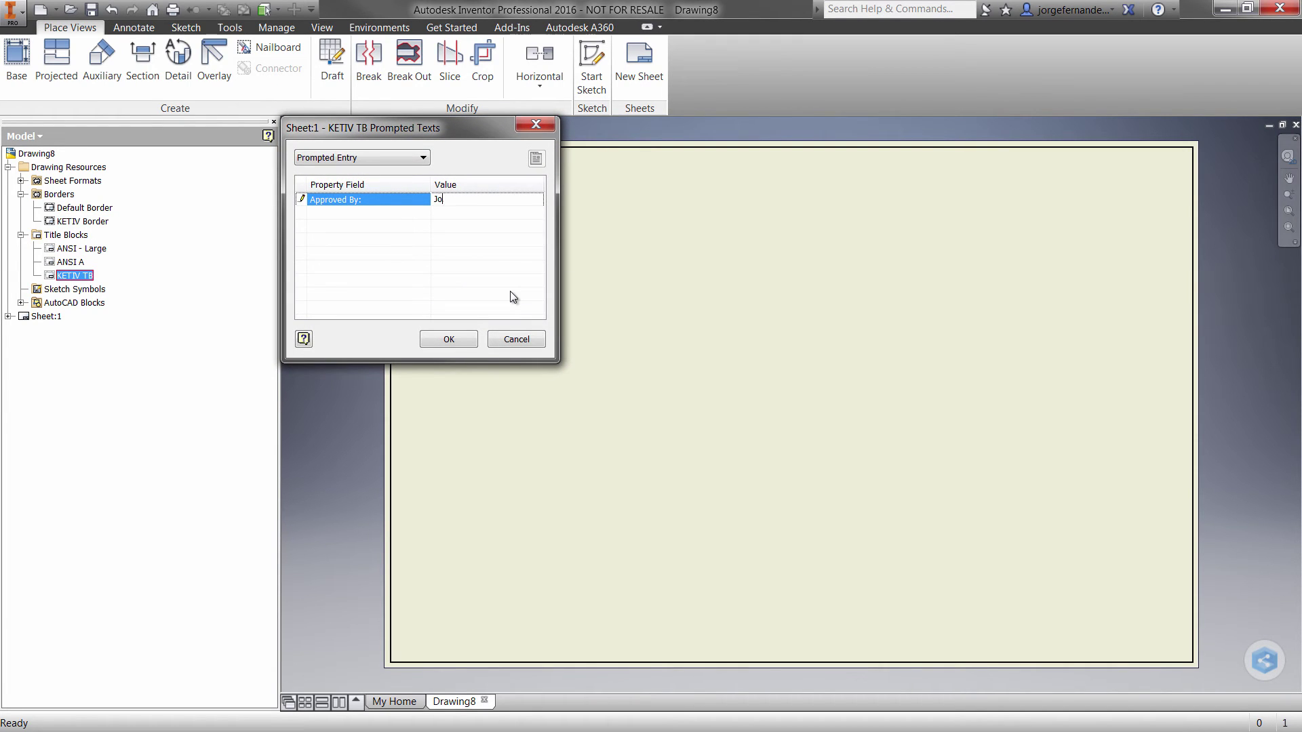
click(468, 342)
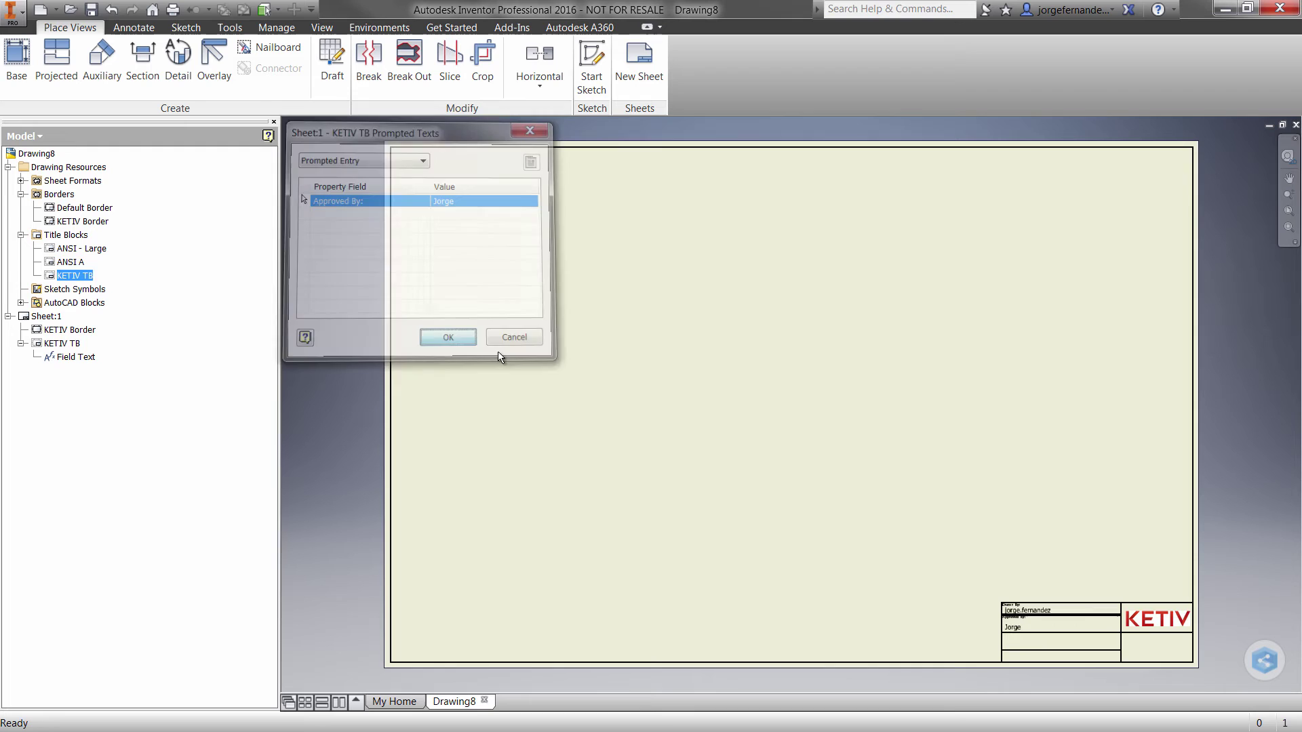
- Zoom onto the title block entries and bring up the Drawing8 context menu
scroll(881, 502, down, 3)
scroll(817, 528, down, 3)
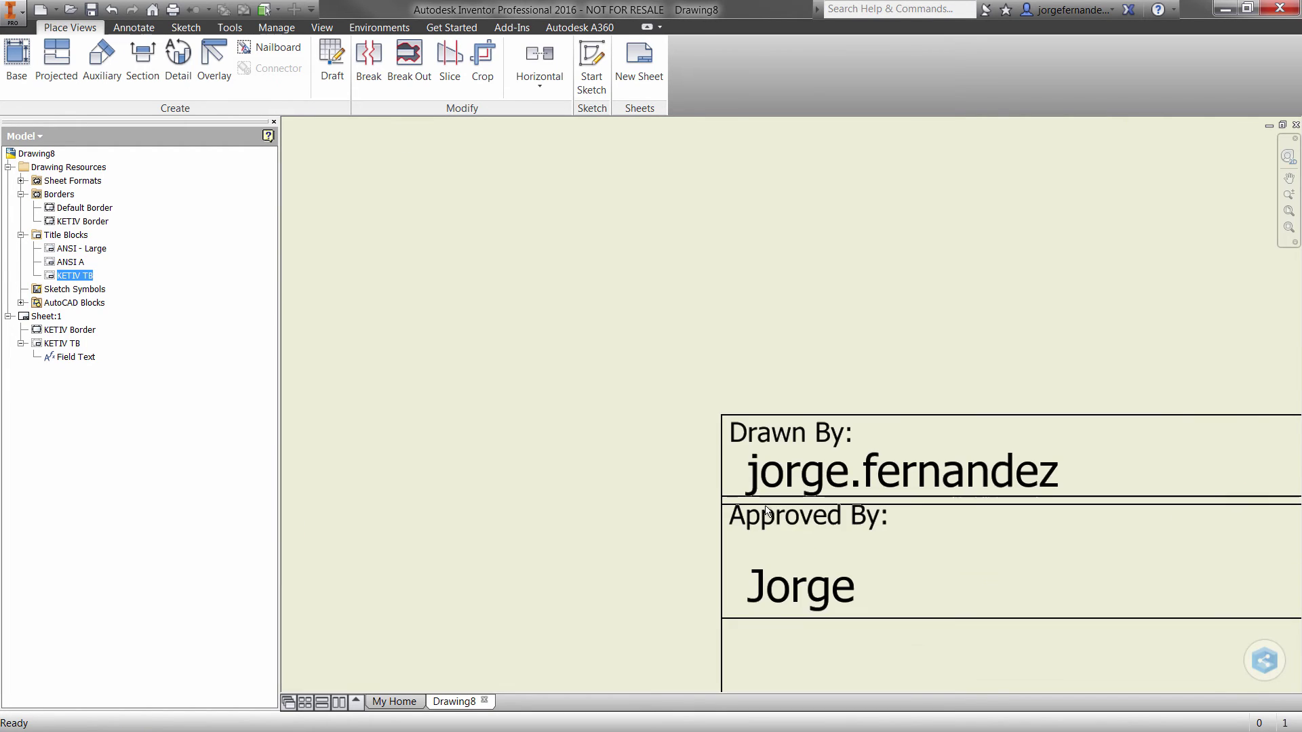
middle_drag(991, 572, 710, 465)
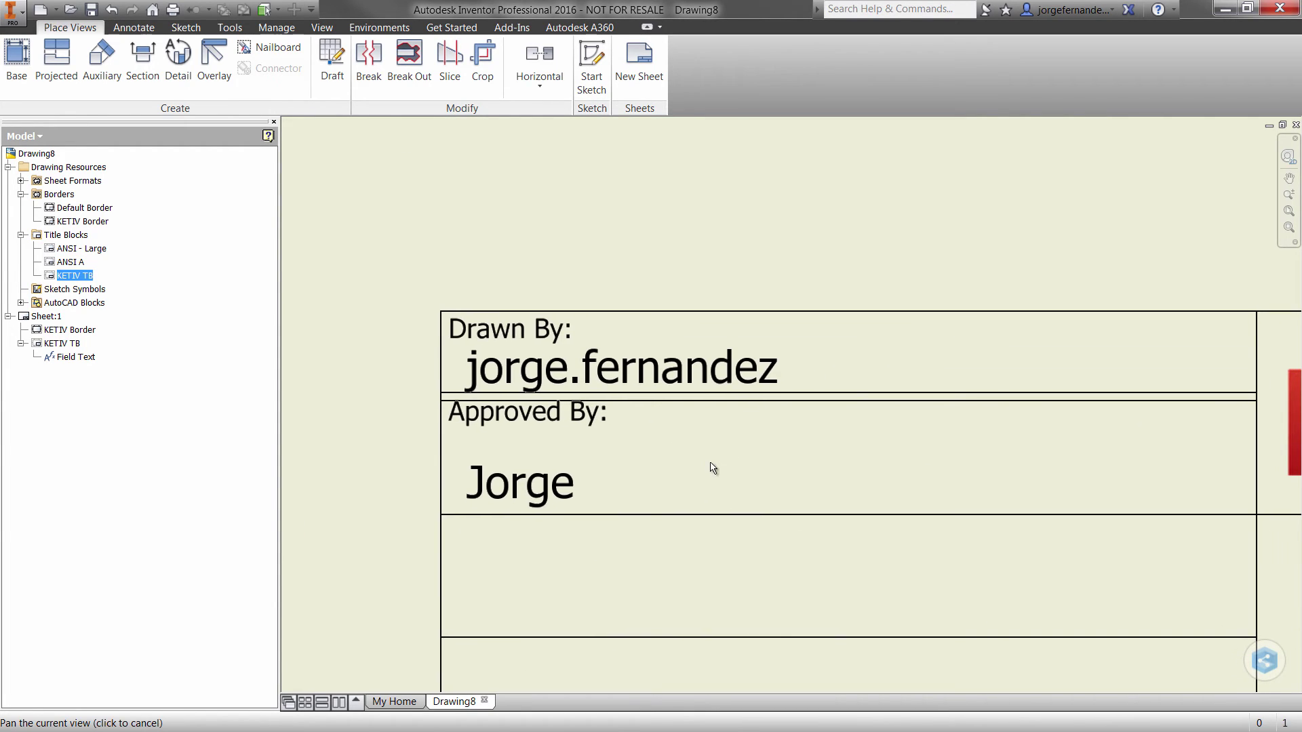
click(39, 155)
right_click(42, 161)
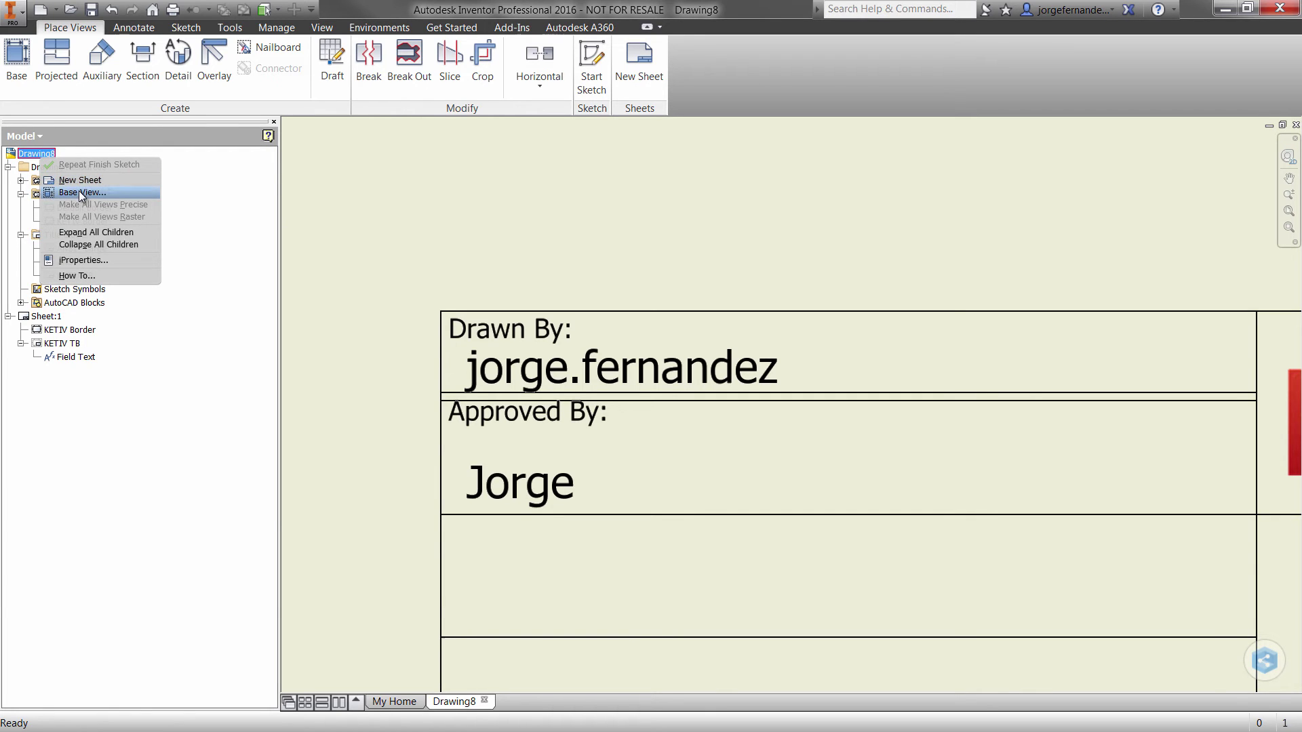
- Check the Author value on the Summary tab of Drawing8's iProperties
click(74, 259)
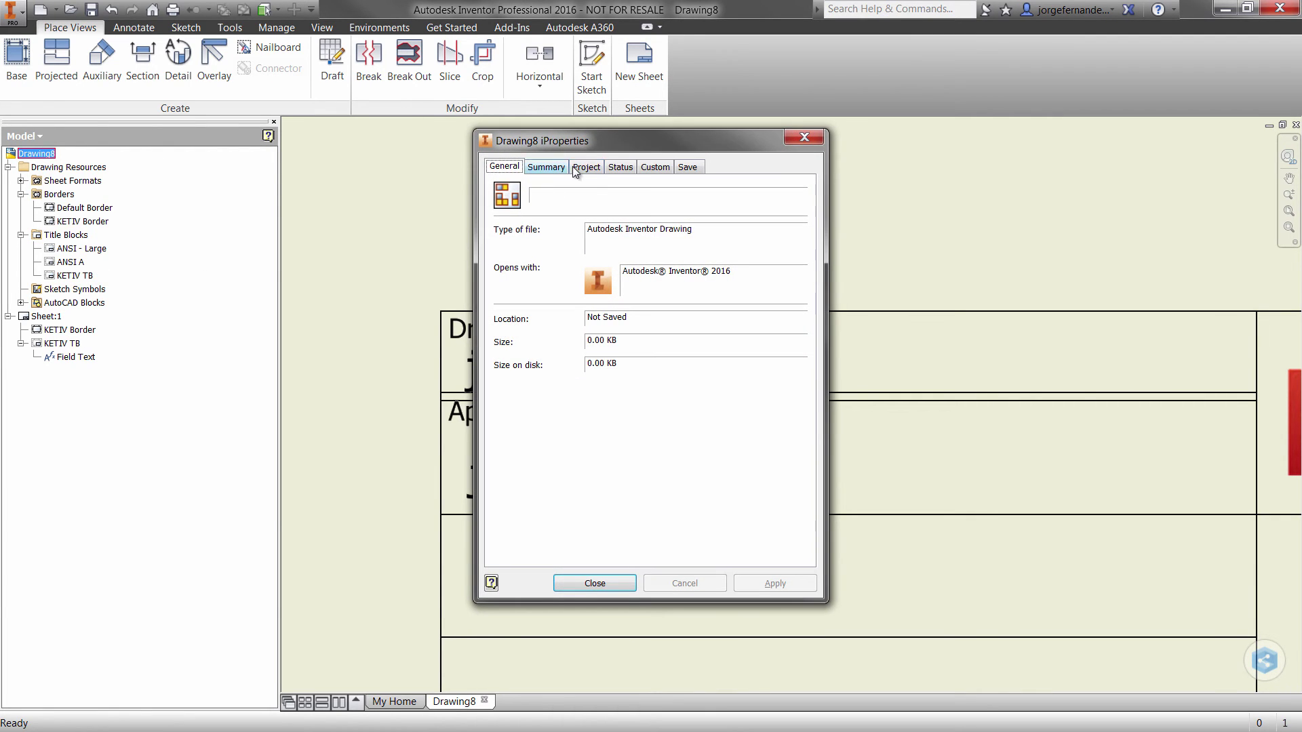
click(548, 168)
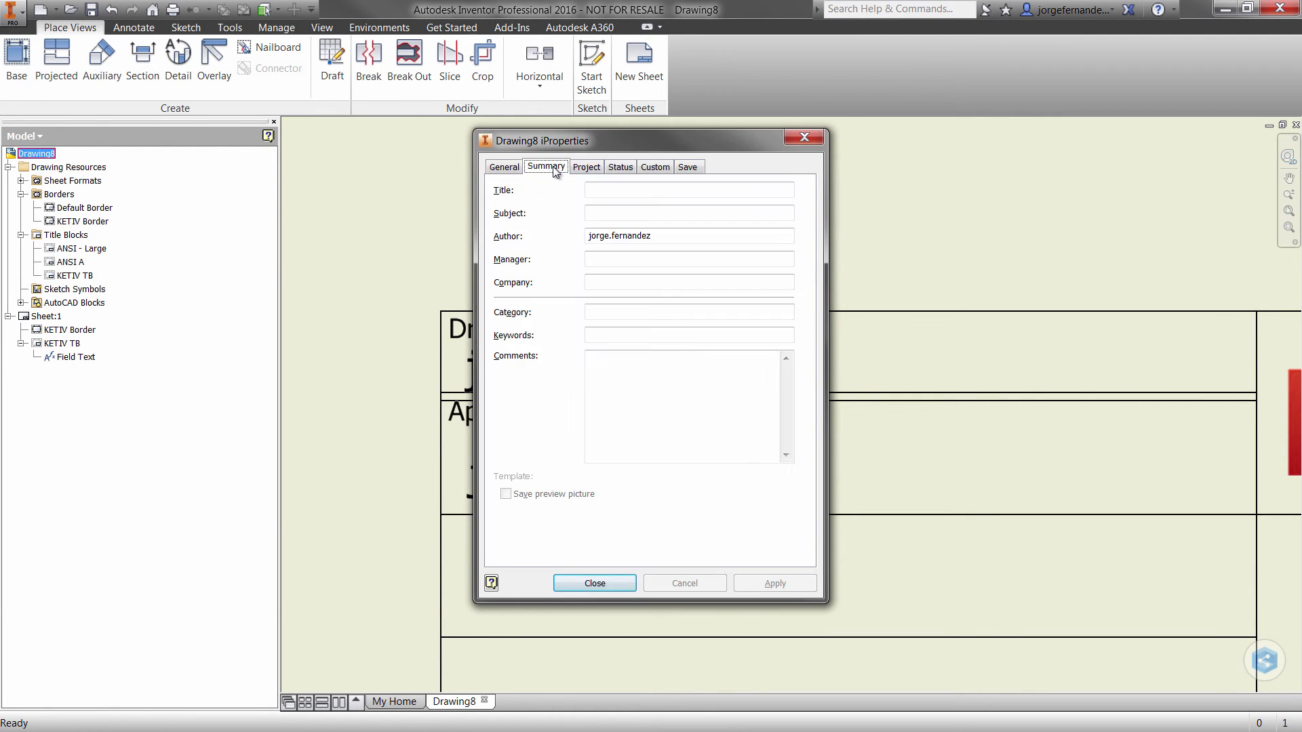
click(616, 586)
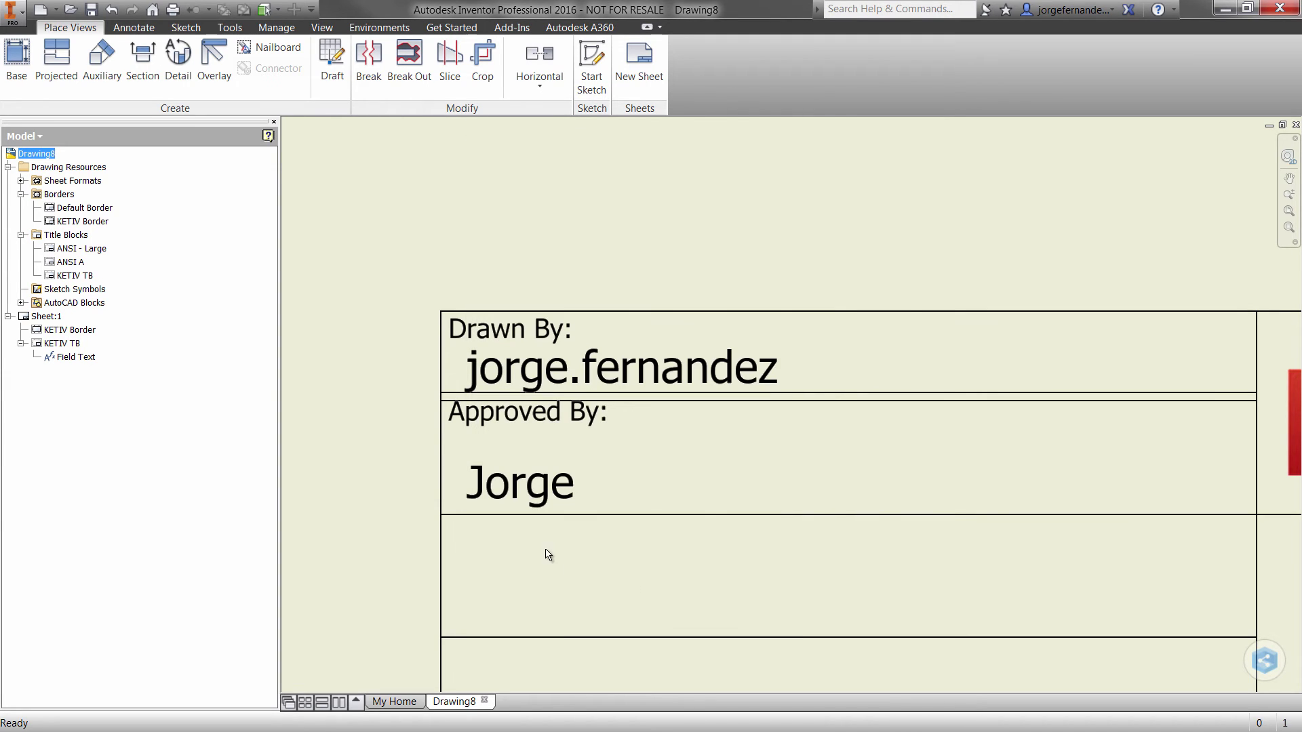
- Reopen the KETIV TB title block definition for editing
click(71, 271)
right_click(71, 271)
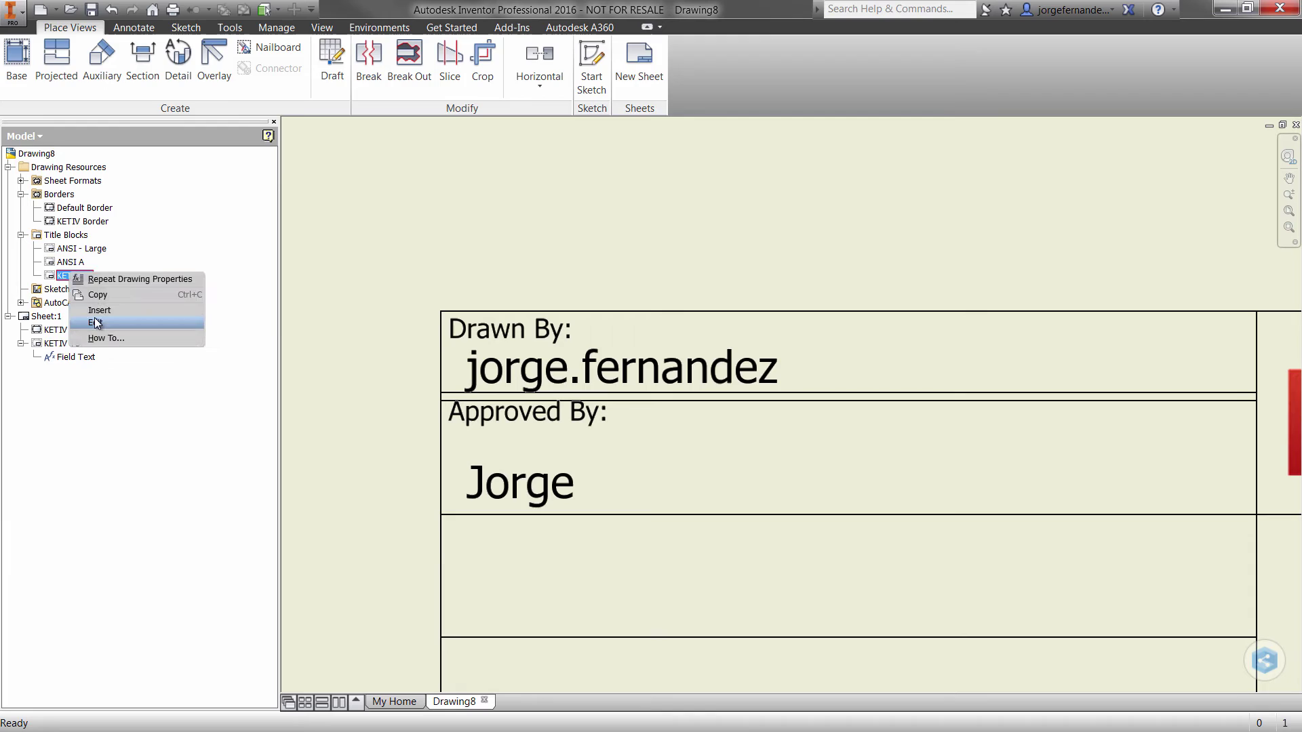
click(95, 319)
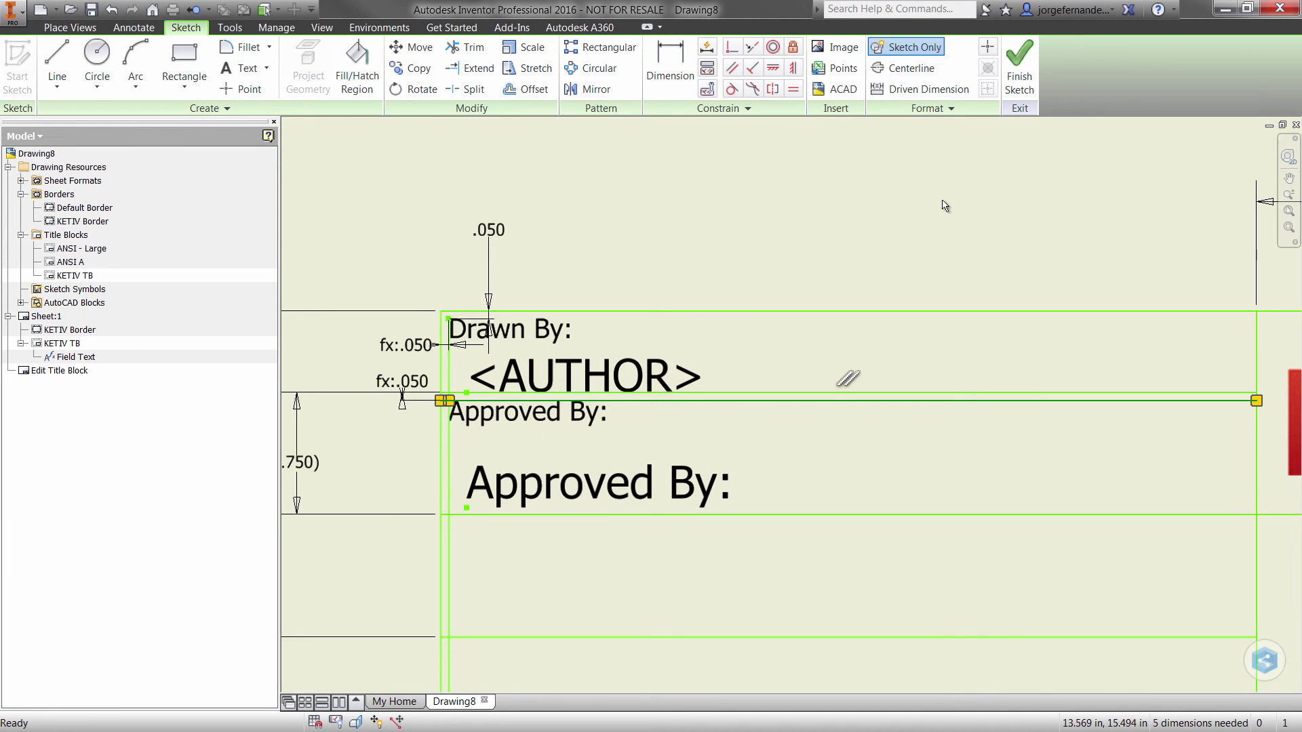
- Finish the sketch, confirm saving edits to KETIV TB, and zoom out to the whole sheet
click(1032, 73)
click(566, 393)
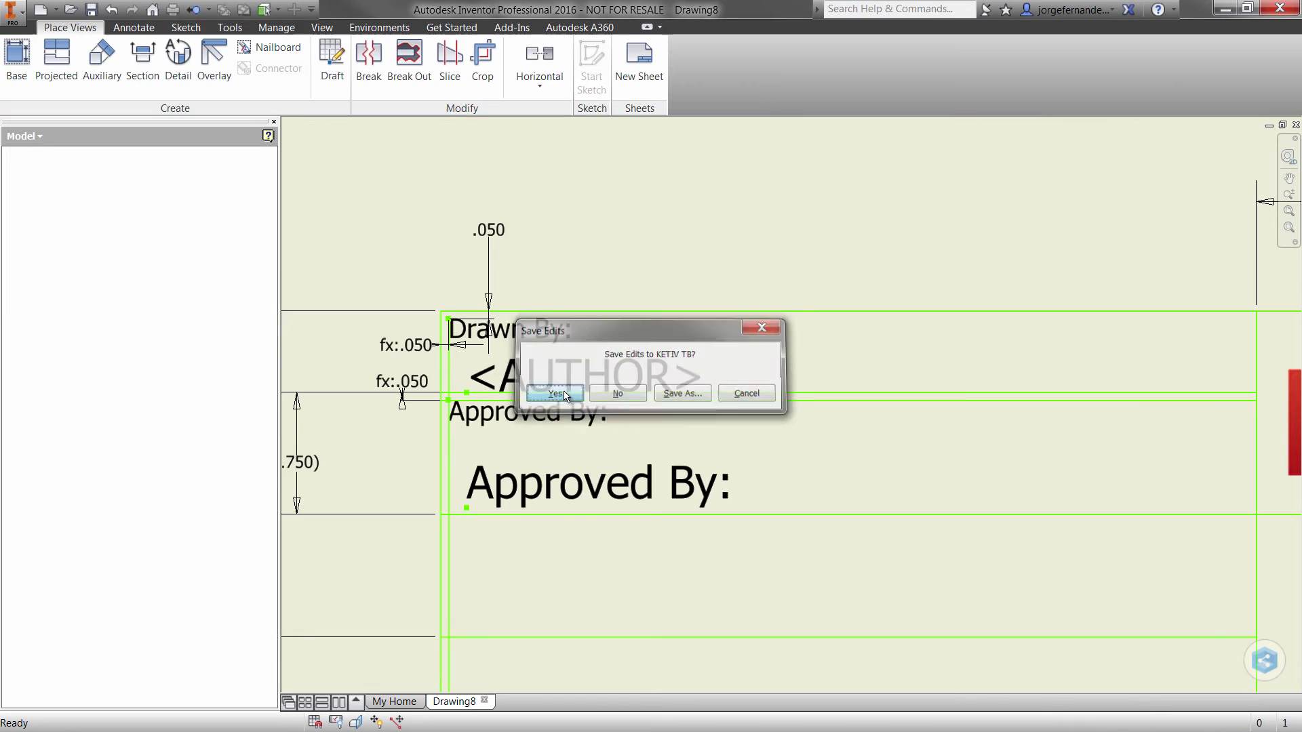
scroll(814, 461, up, 5)
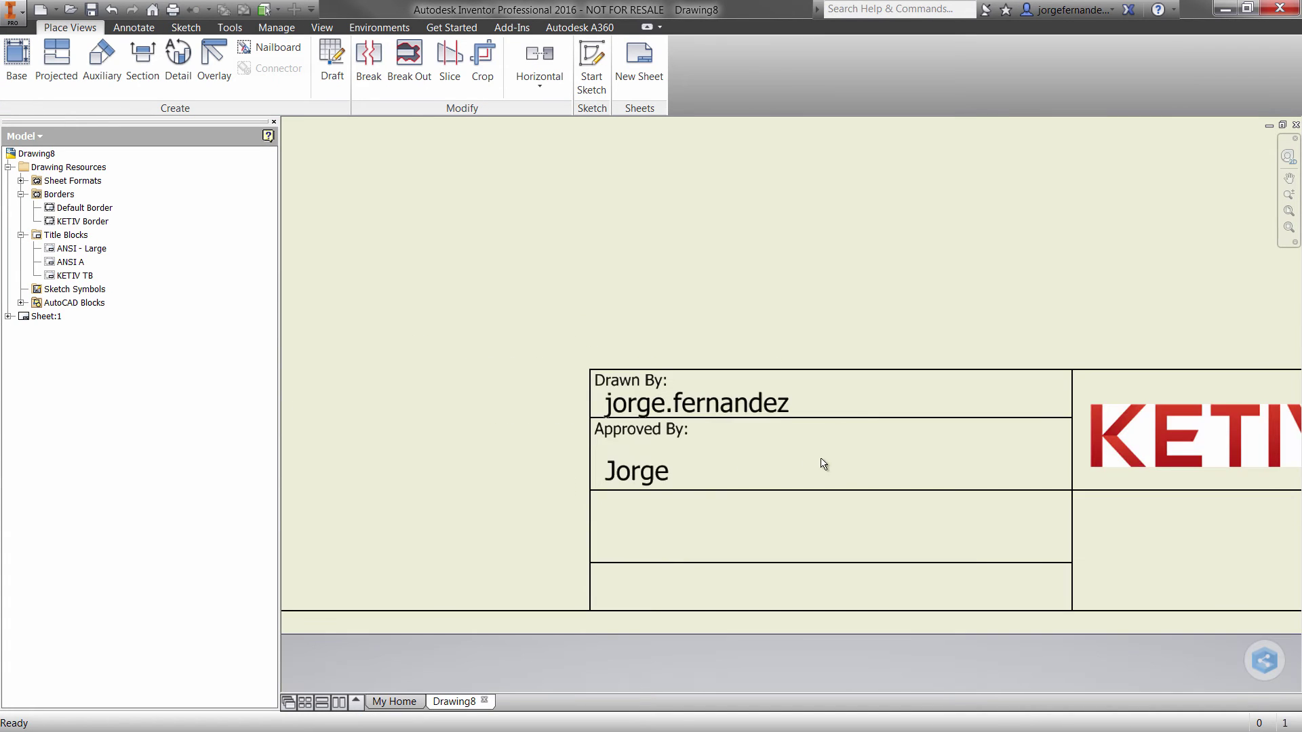
scroll(666, 468, up, 3)
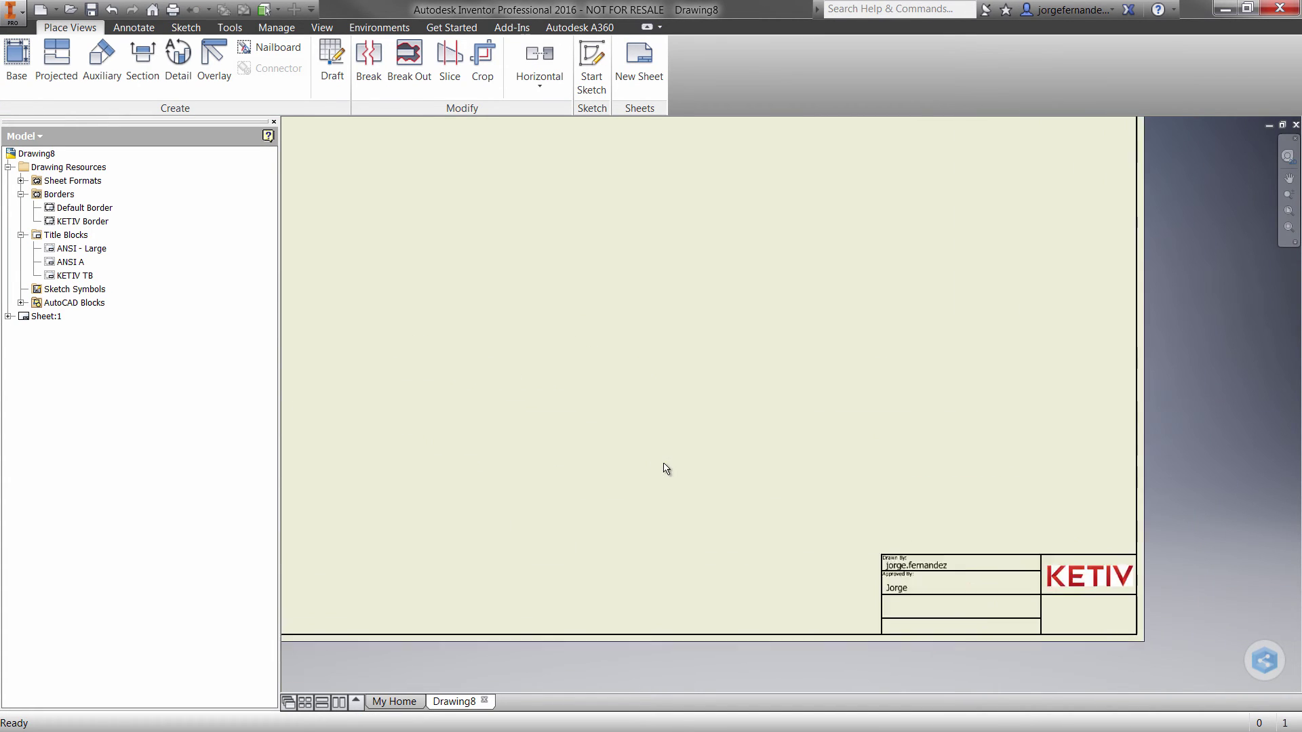
- Select Title block.dwg from the templates folder and set it to import rather than open
click(71, 10)
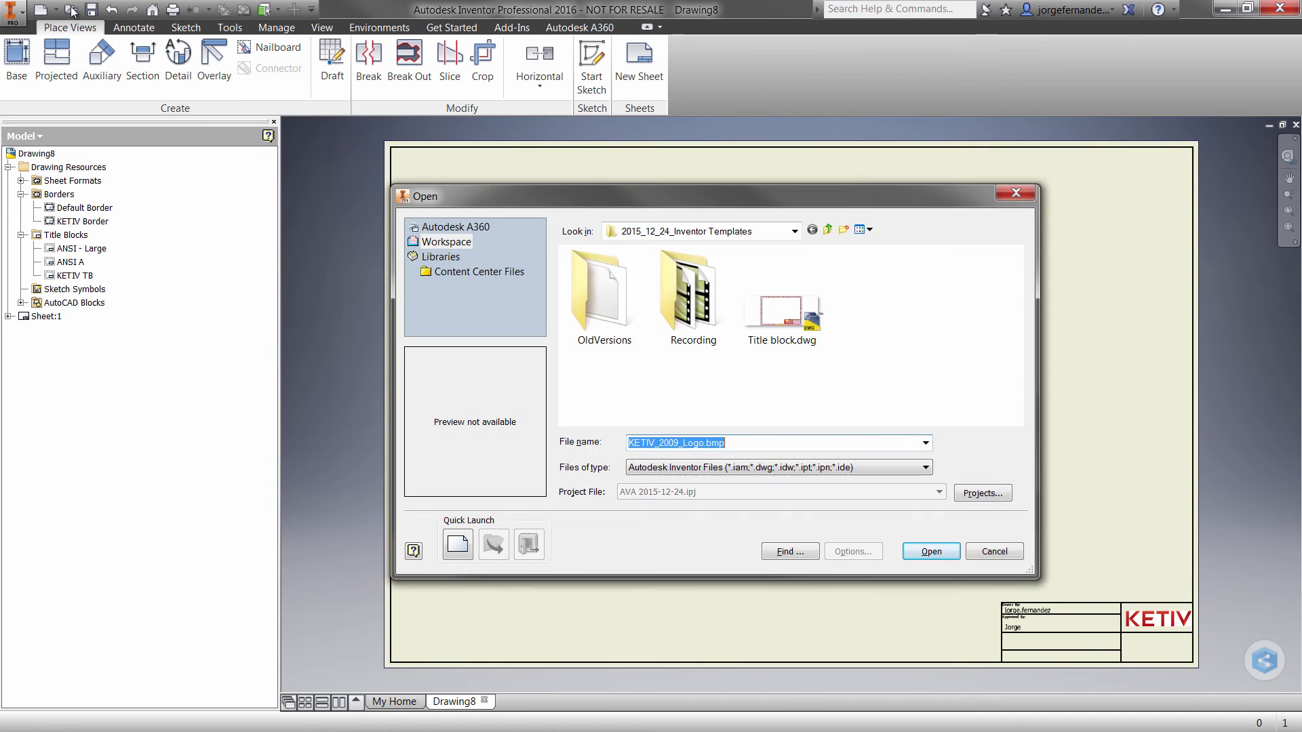
click(787, 298)
click(863, 555)
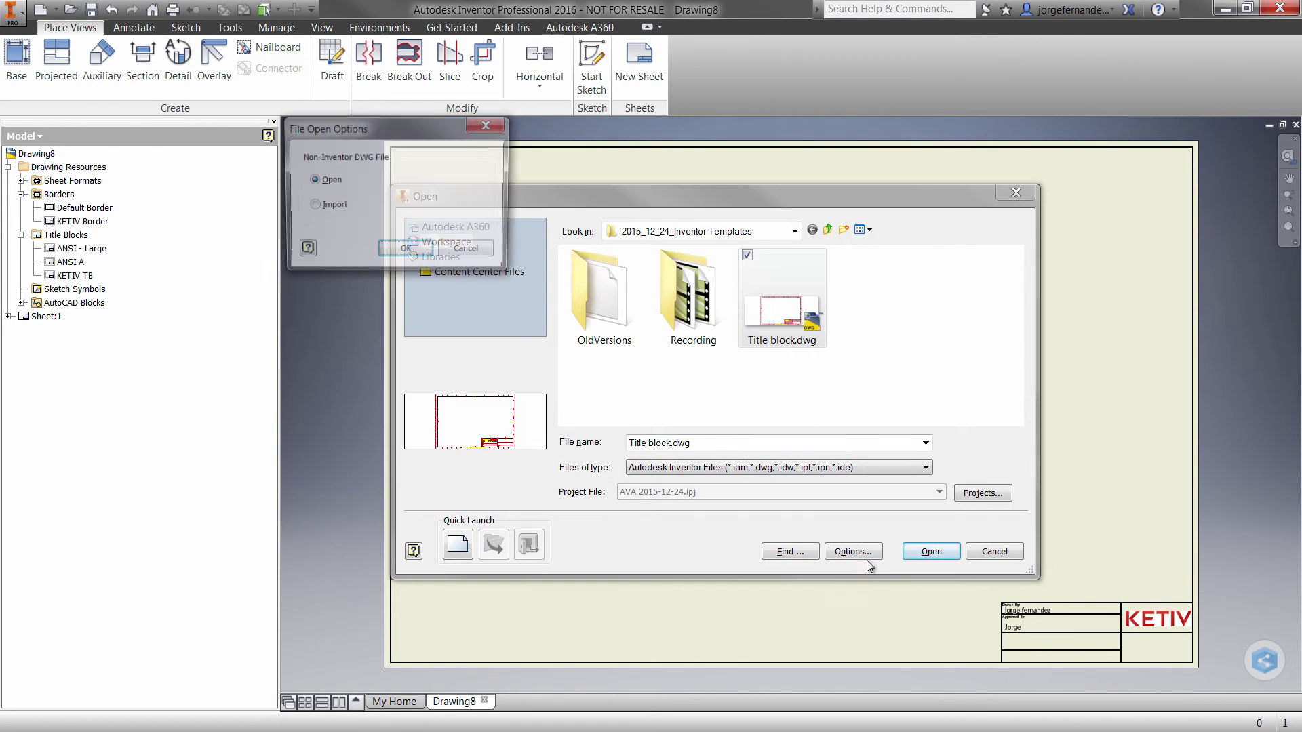
click(312, 206)
click(405, 252)
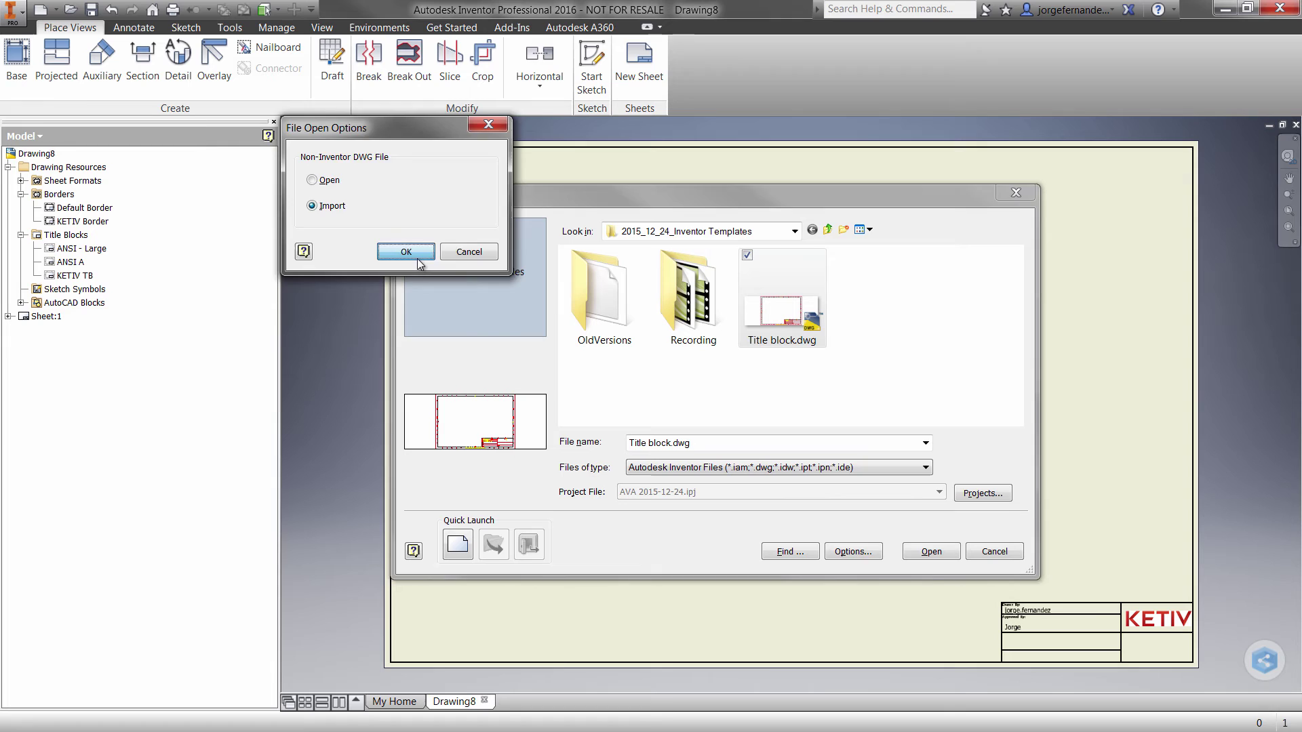
click(929, 551)
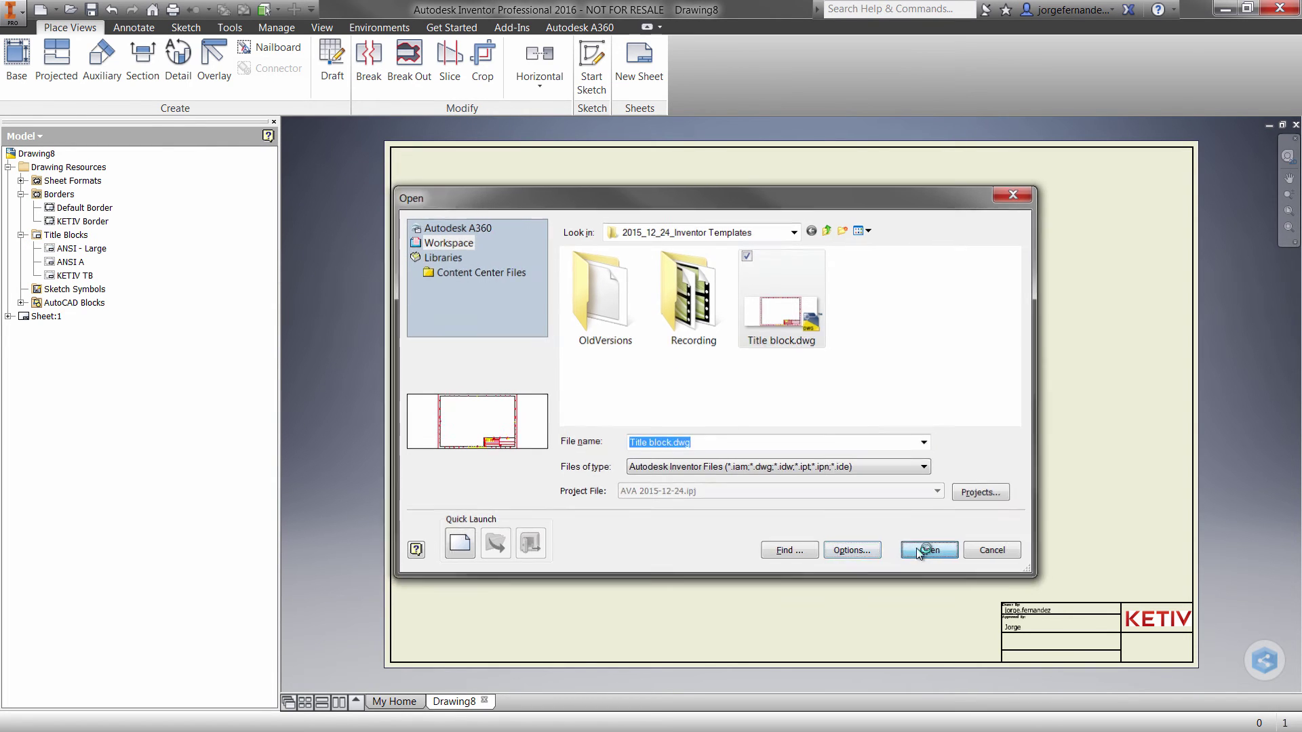
- Step through the DWG import wizard's layer choices and import it as a title block
click(693, 623)
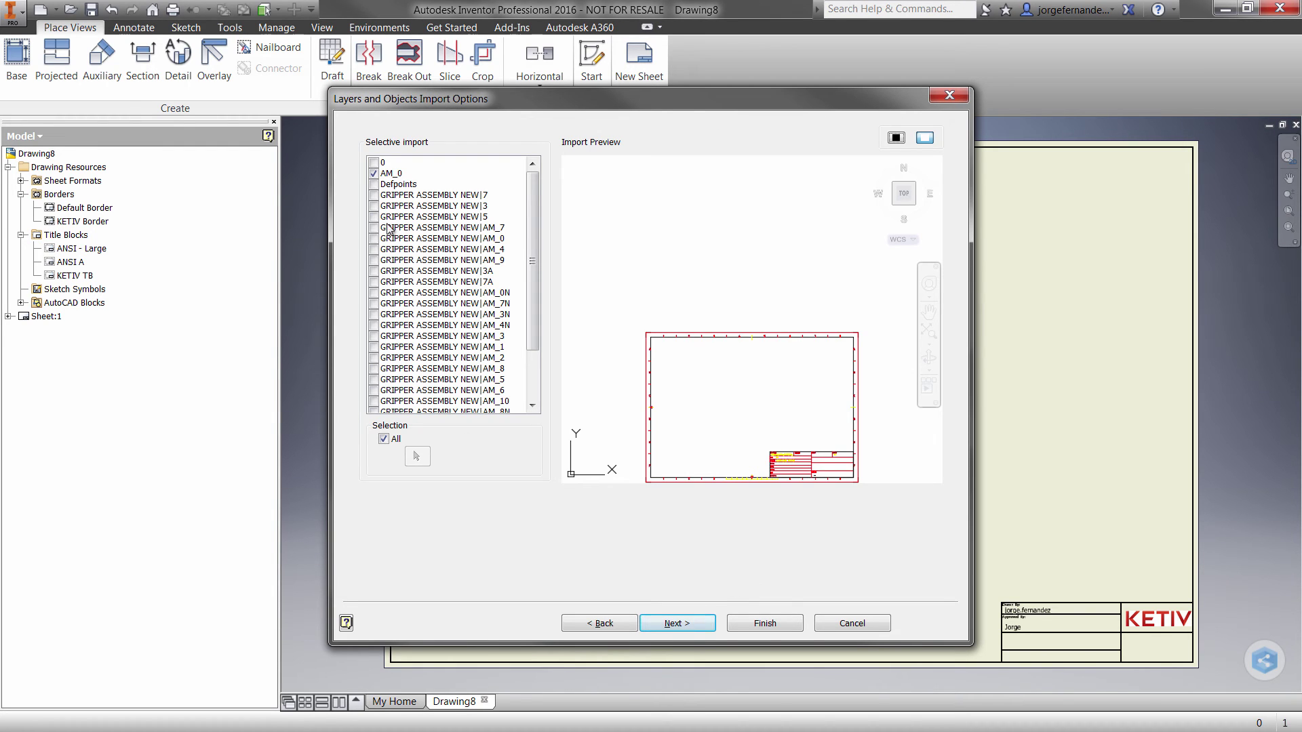
drag(535, 181, 543, 276)
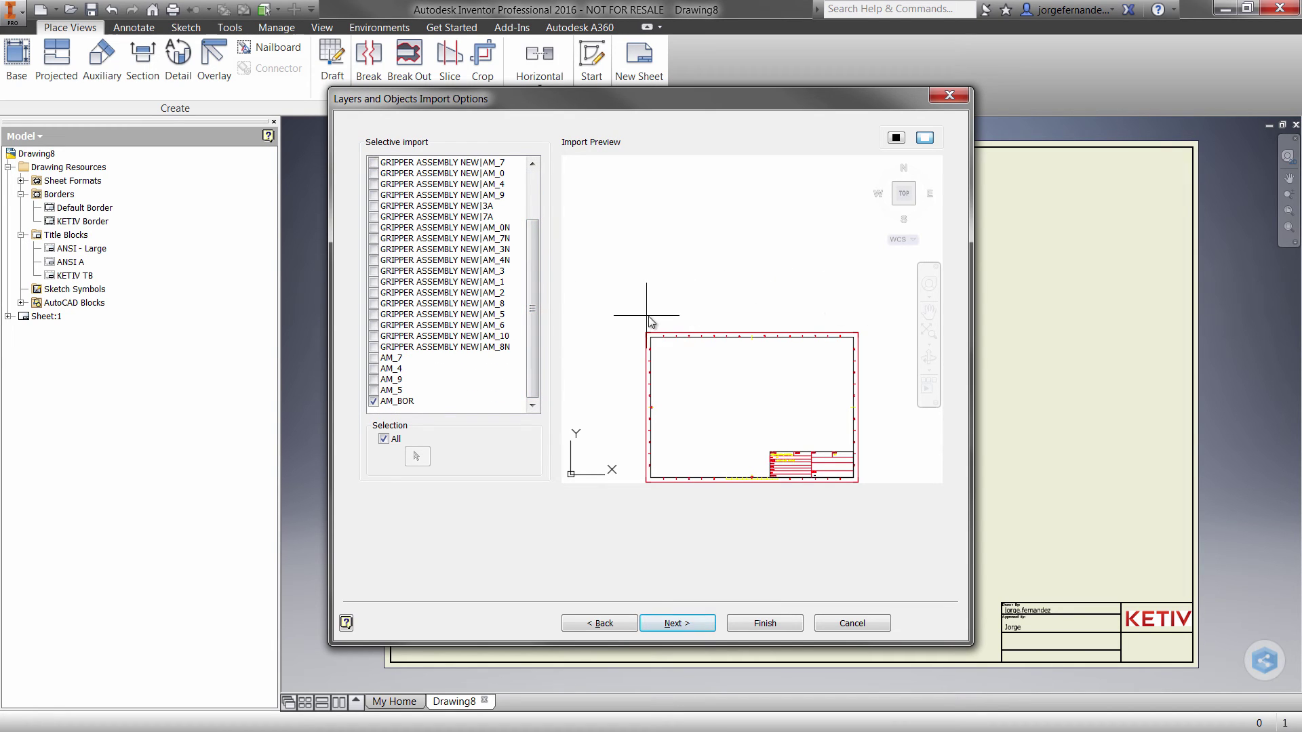
click(702, 619)
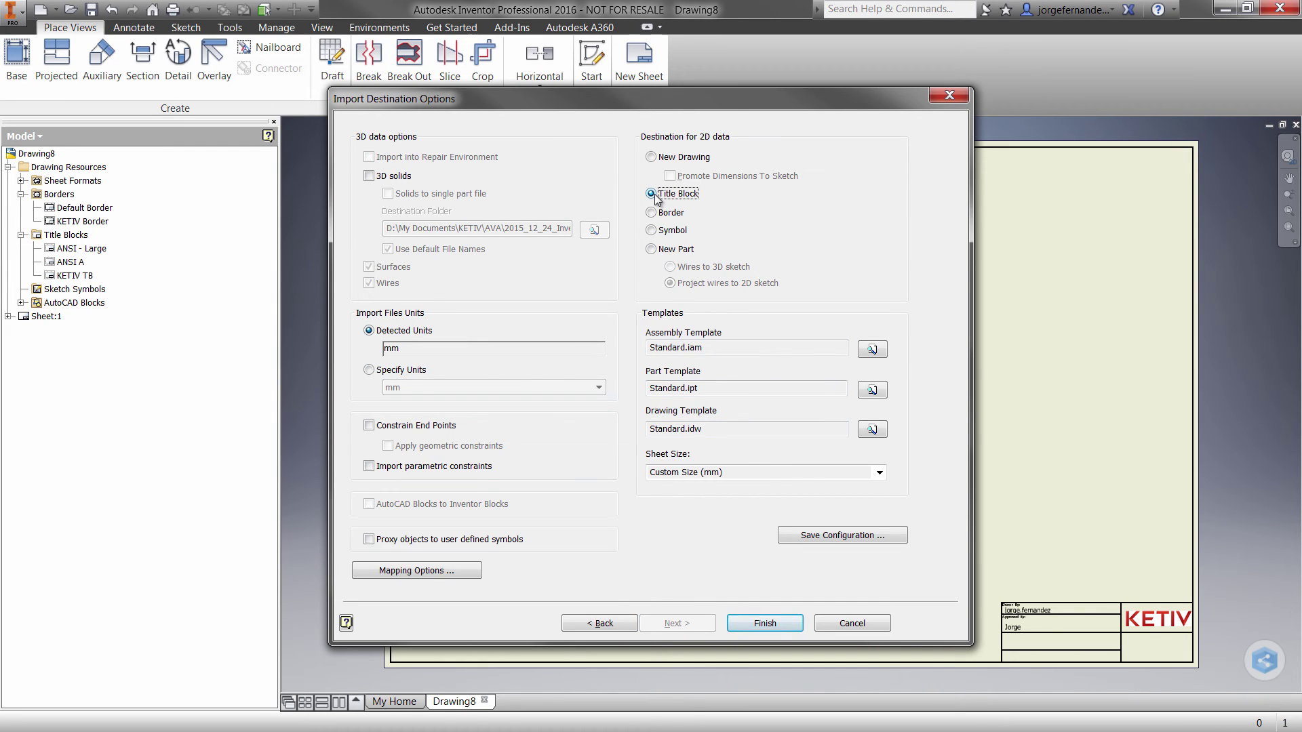
click(765, 623)
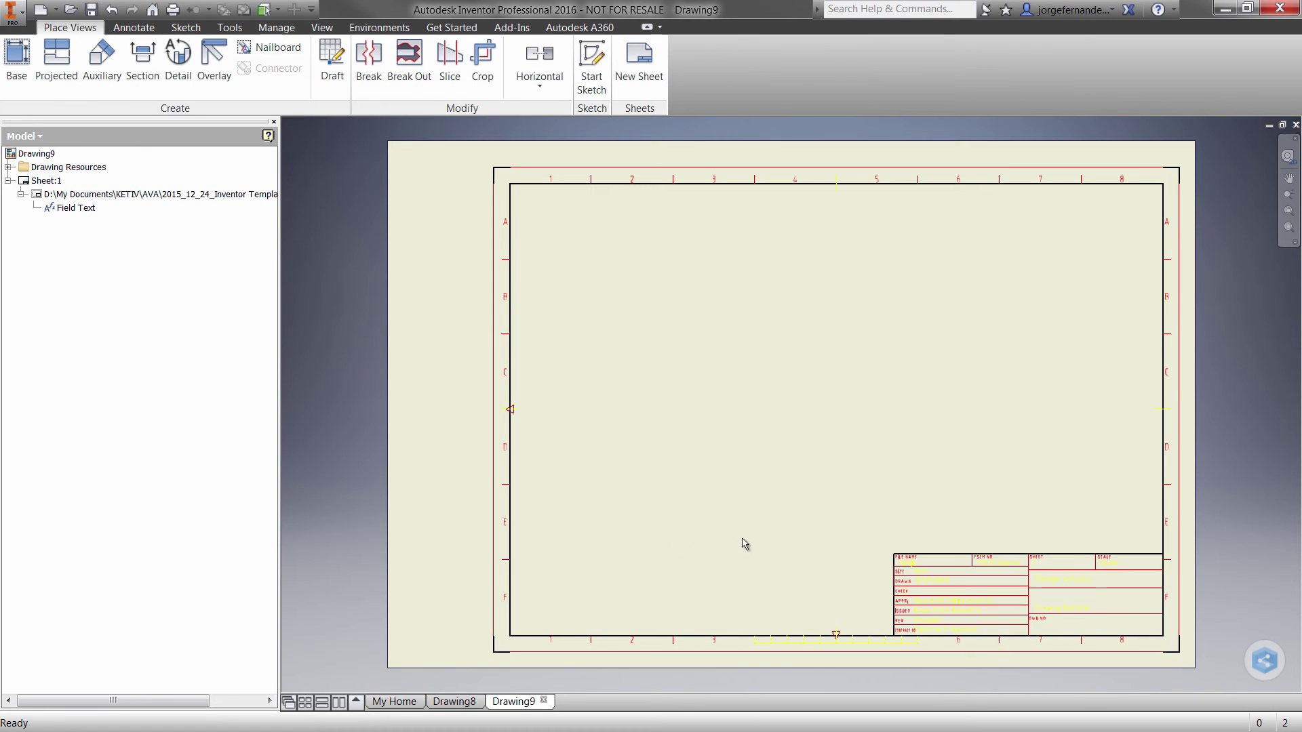
- In Field Text filtered to Prompted Entry, enter the approver's name and the Approval Date value
double_click(70, 208)
click(394, 159)
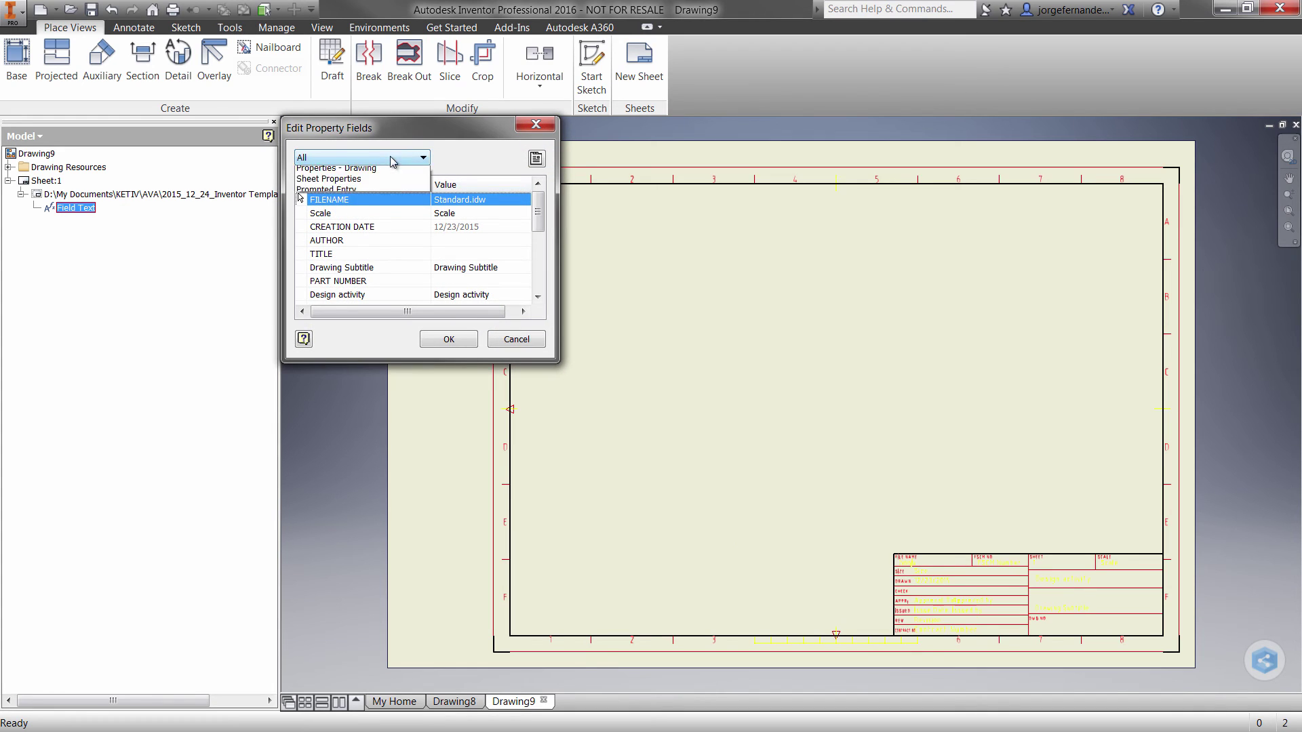
click(332, 206)
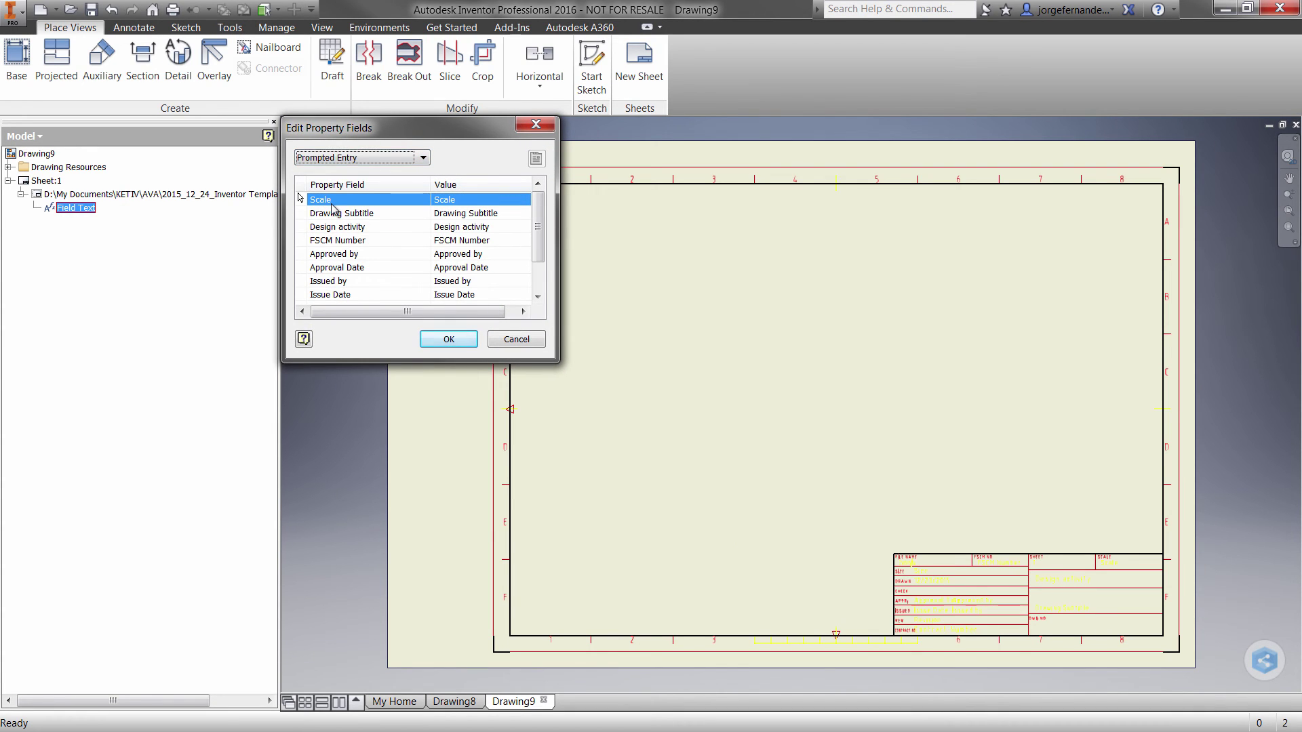
click(485, 255)
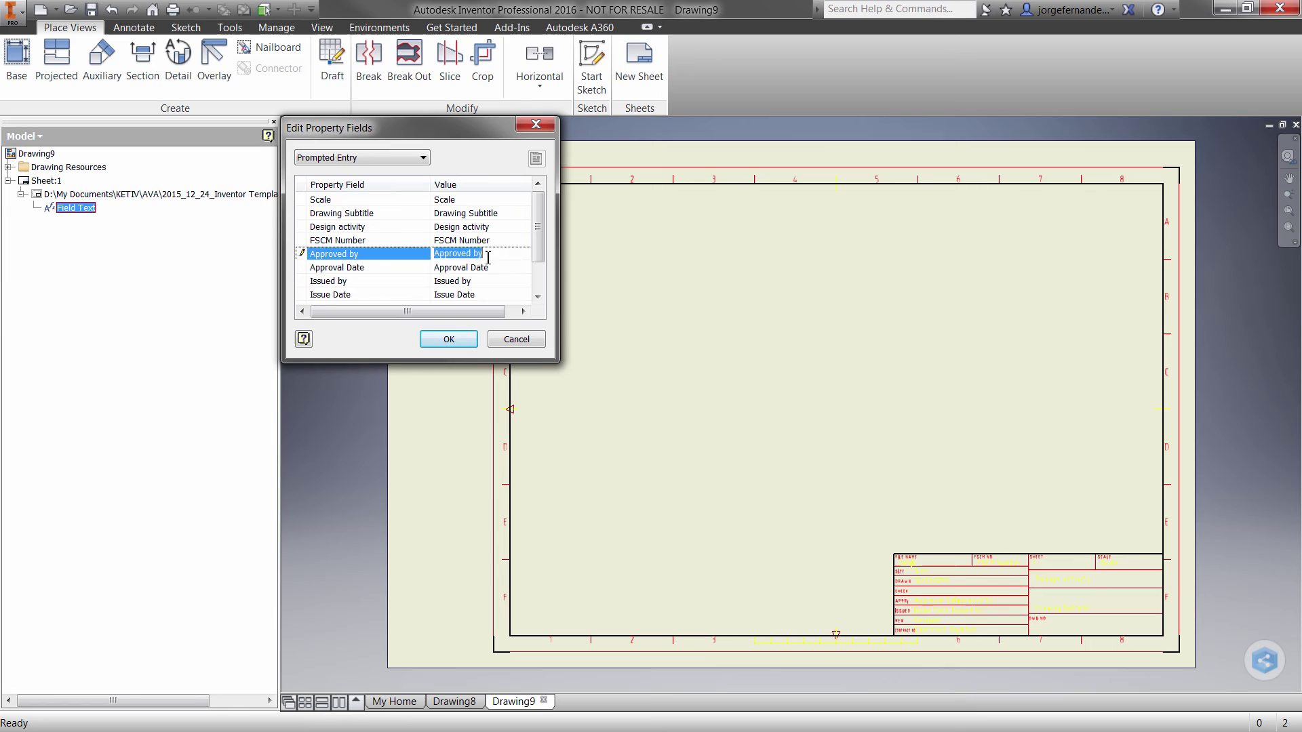
click(499, 254)
text(Jorge)
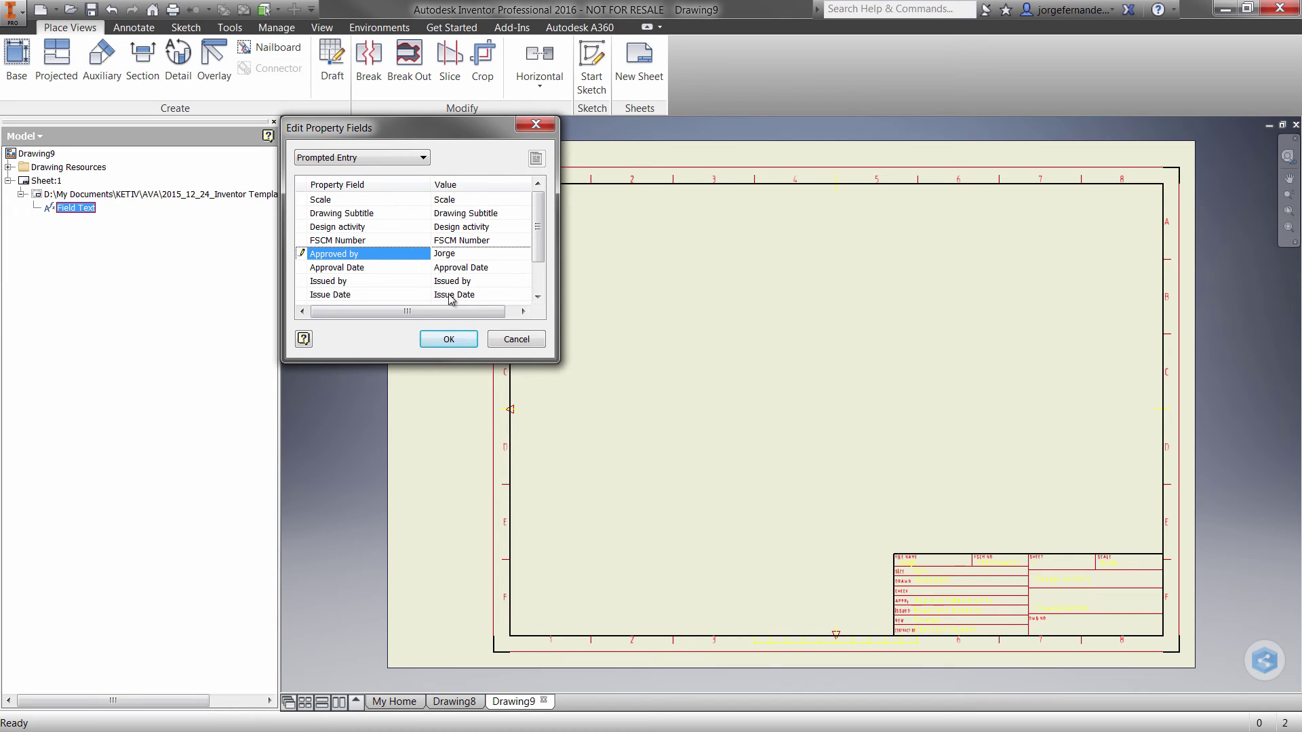
click(478, 267)
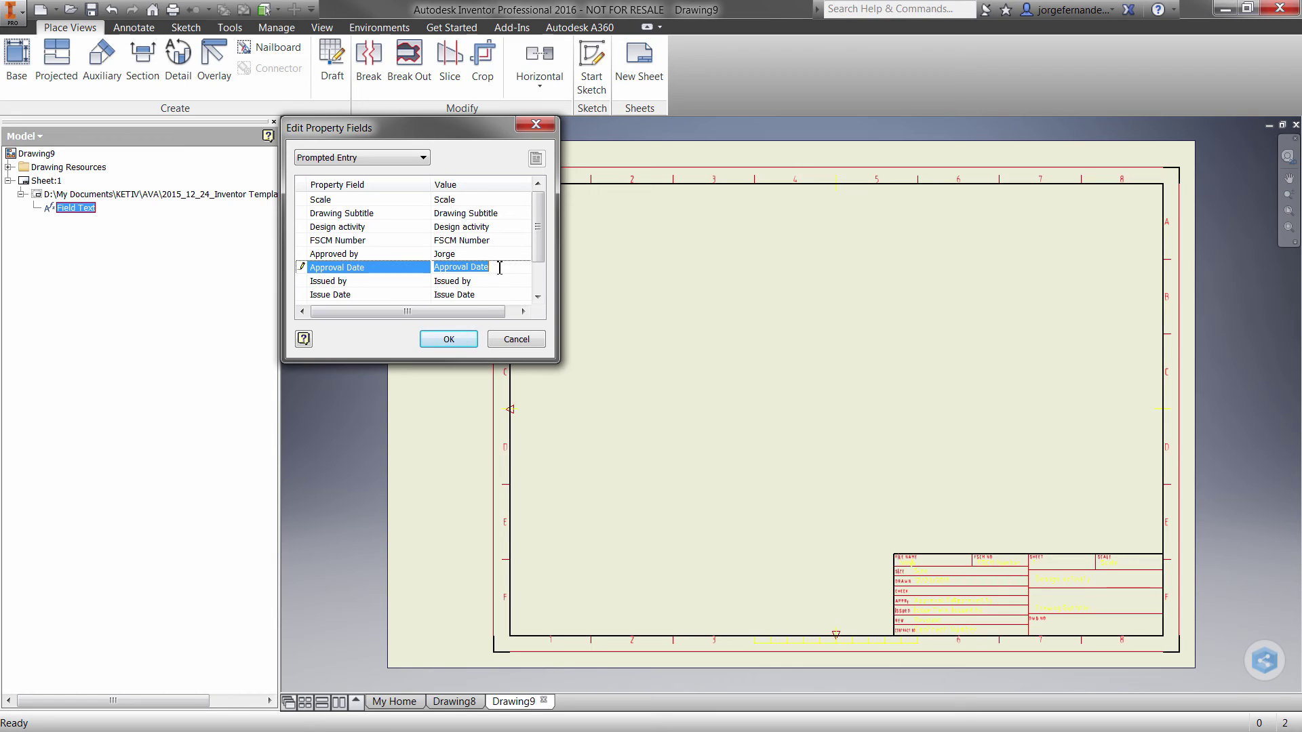
text(TODAY)
click(439, 341)
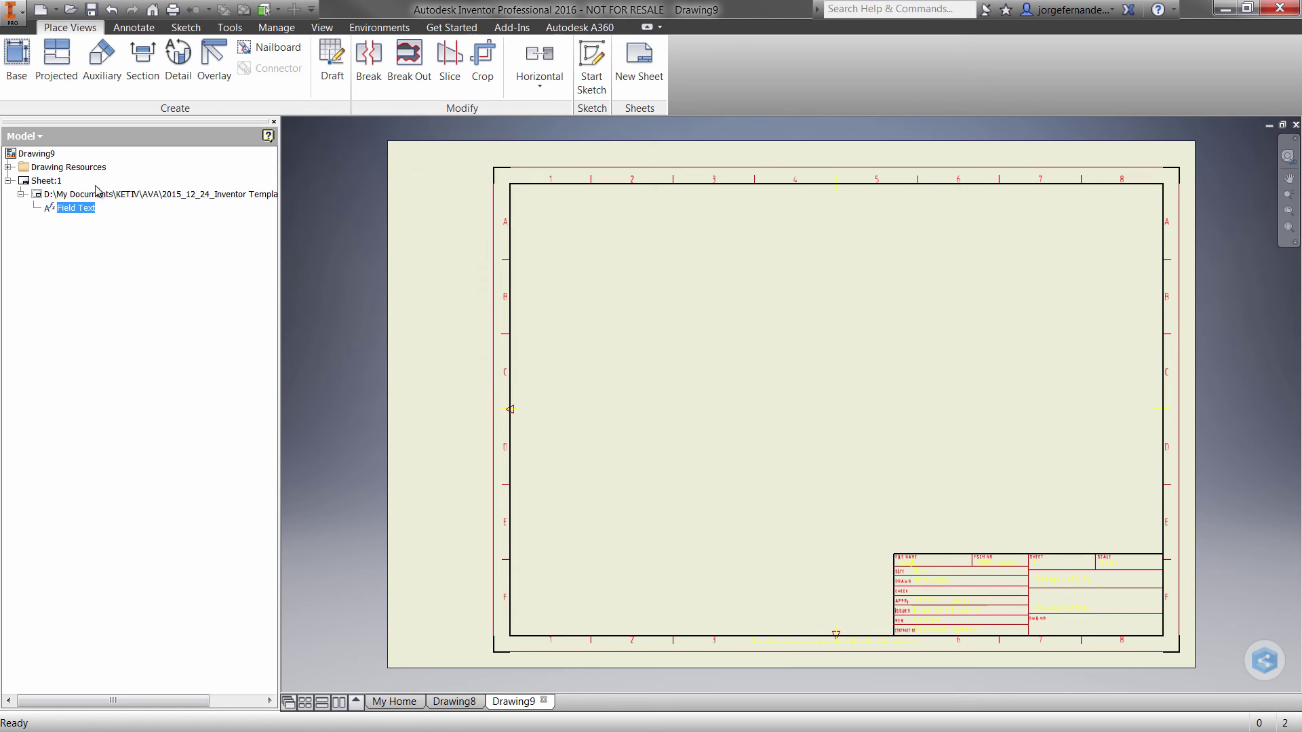
click(8, 167)
click(21, 207)
- Edit the imported title block and set the Approval Date text to Arial, By Layer colour
right_click(95, 249)
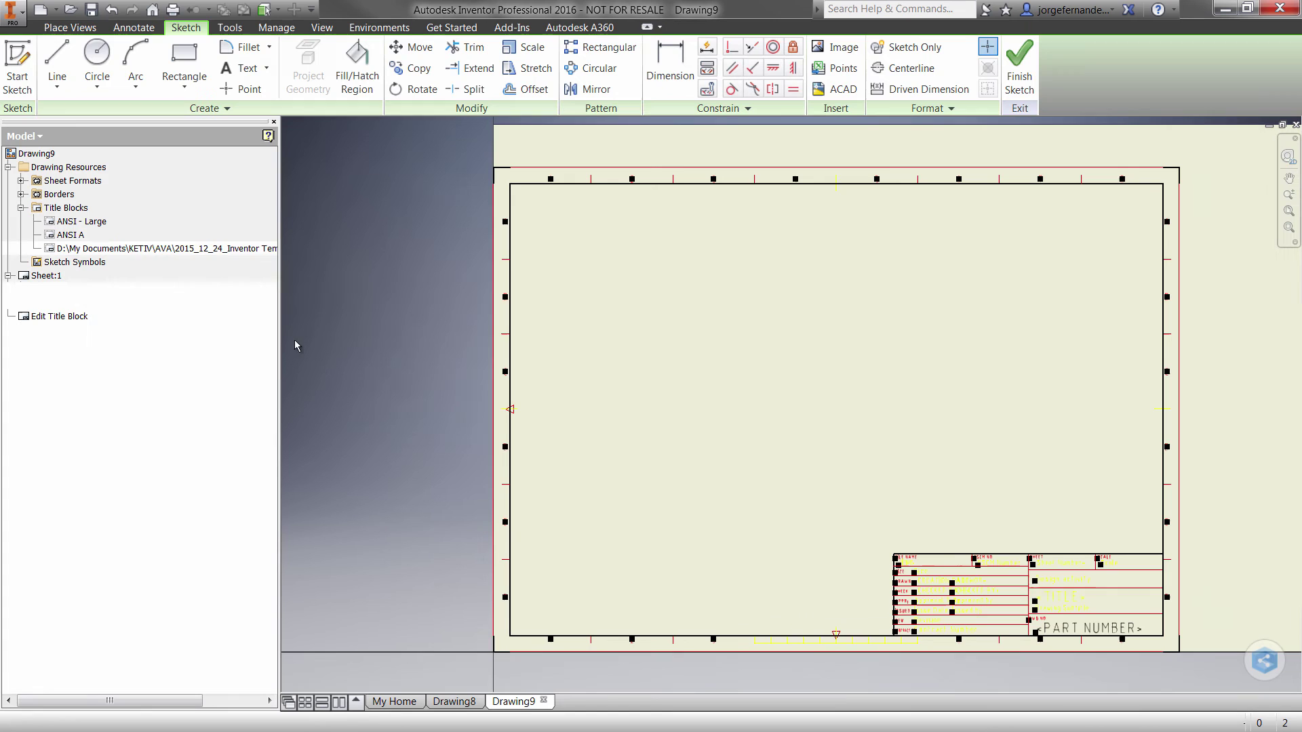
scroll(843, 522, down, 5)
scroll(780, 515, down, 3)
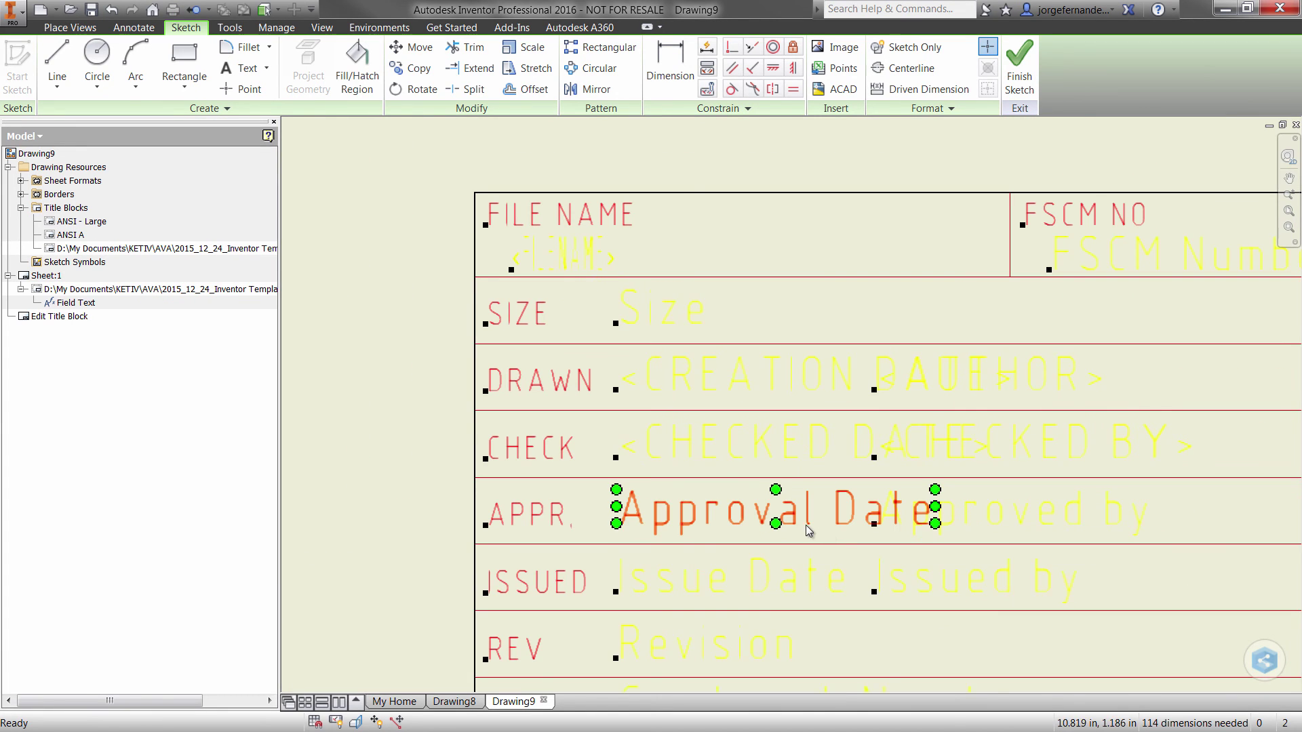
double_click(801, 520)
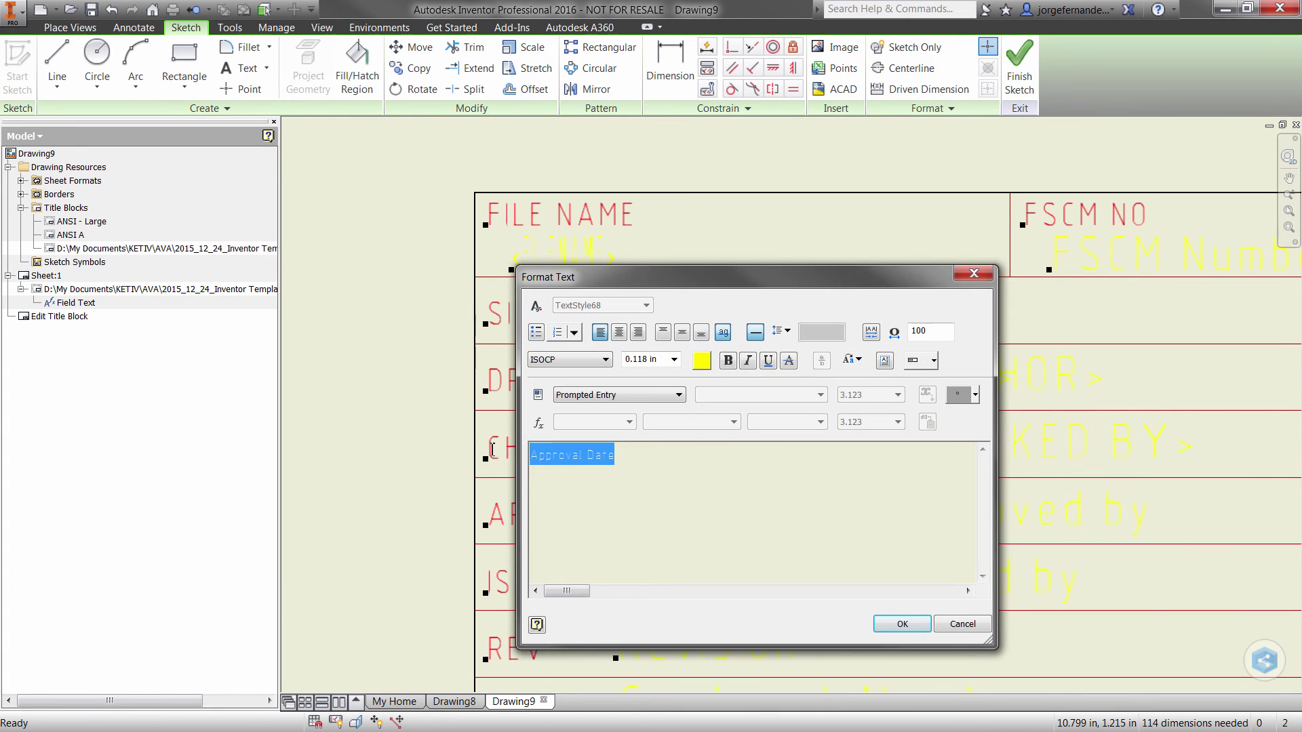
click(576, 361)
text(ar)
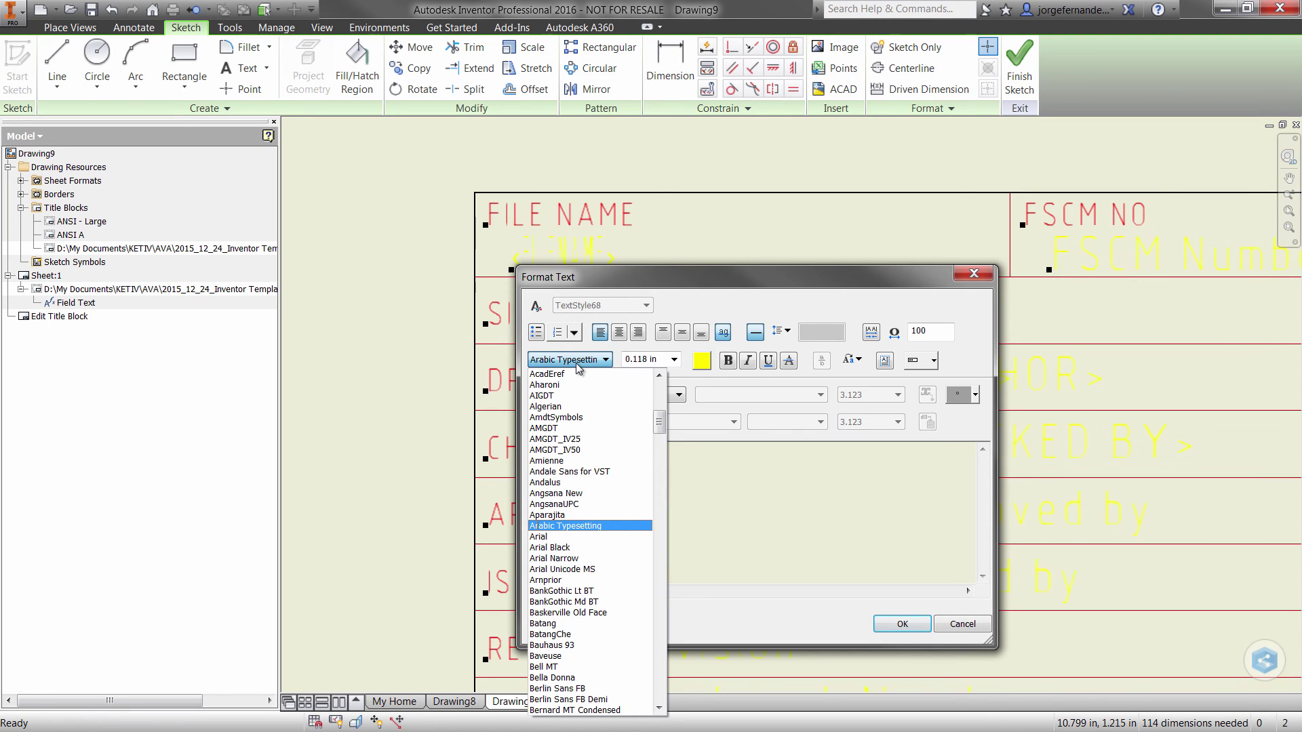
click(549, 537)
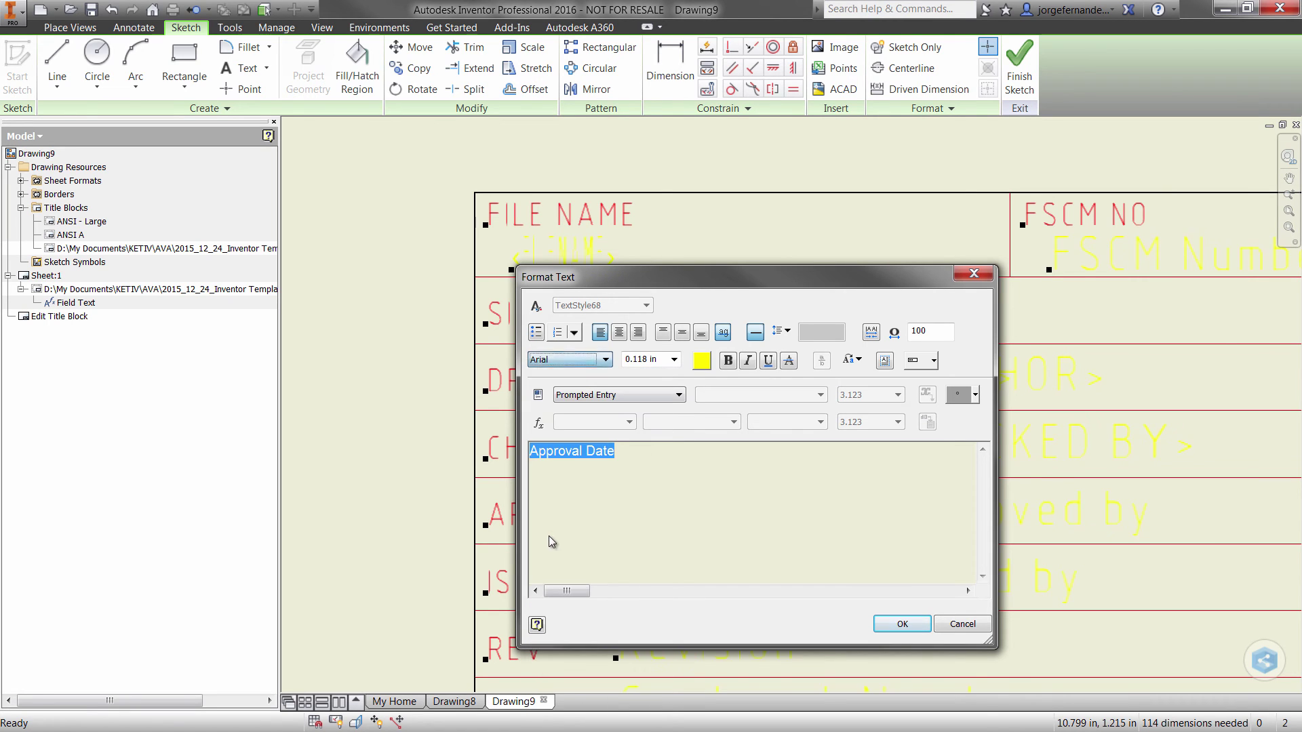
click(702, 361)
click(690, 346)
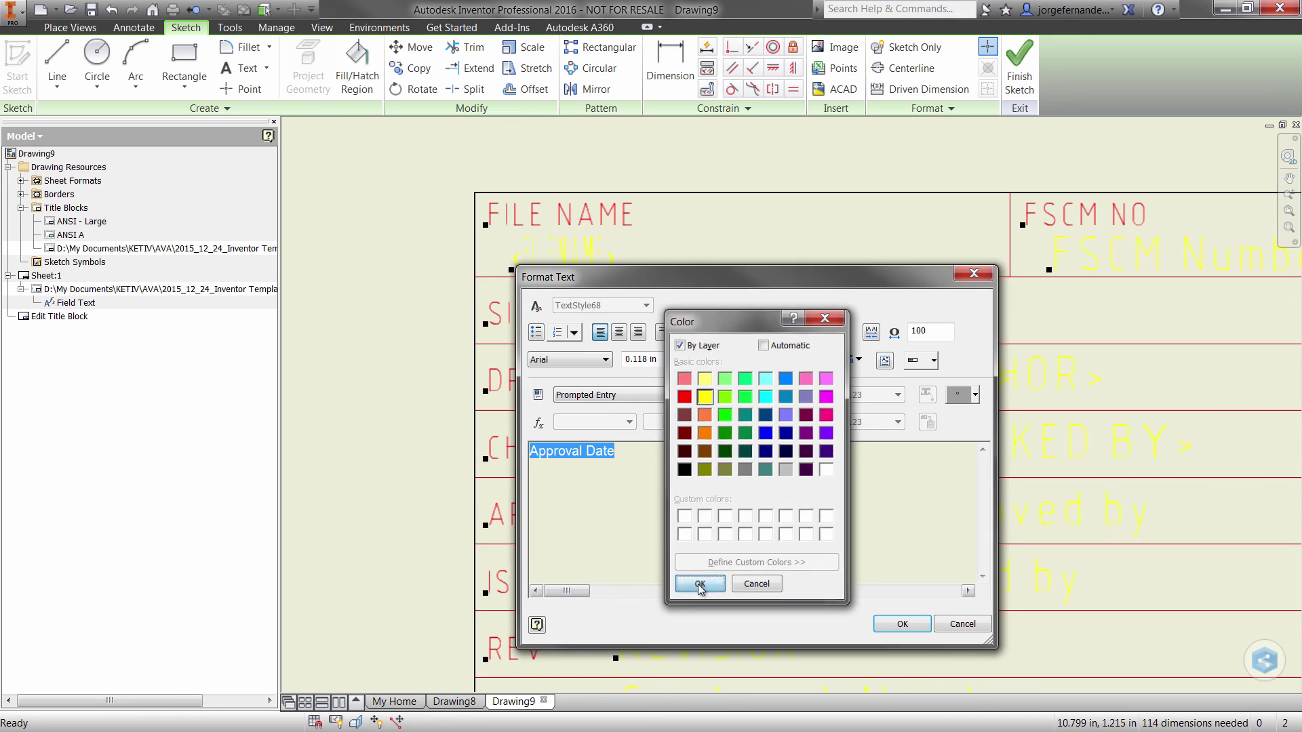
click(699, 584)
click(900, 625)
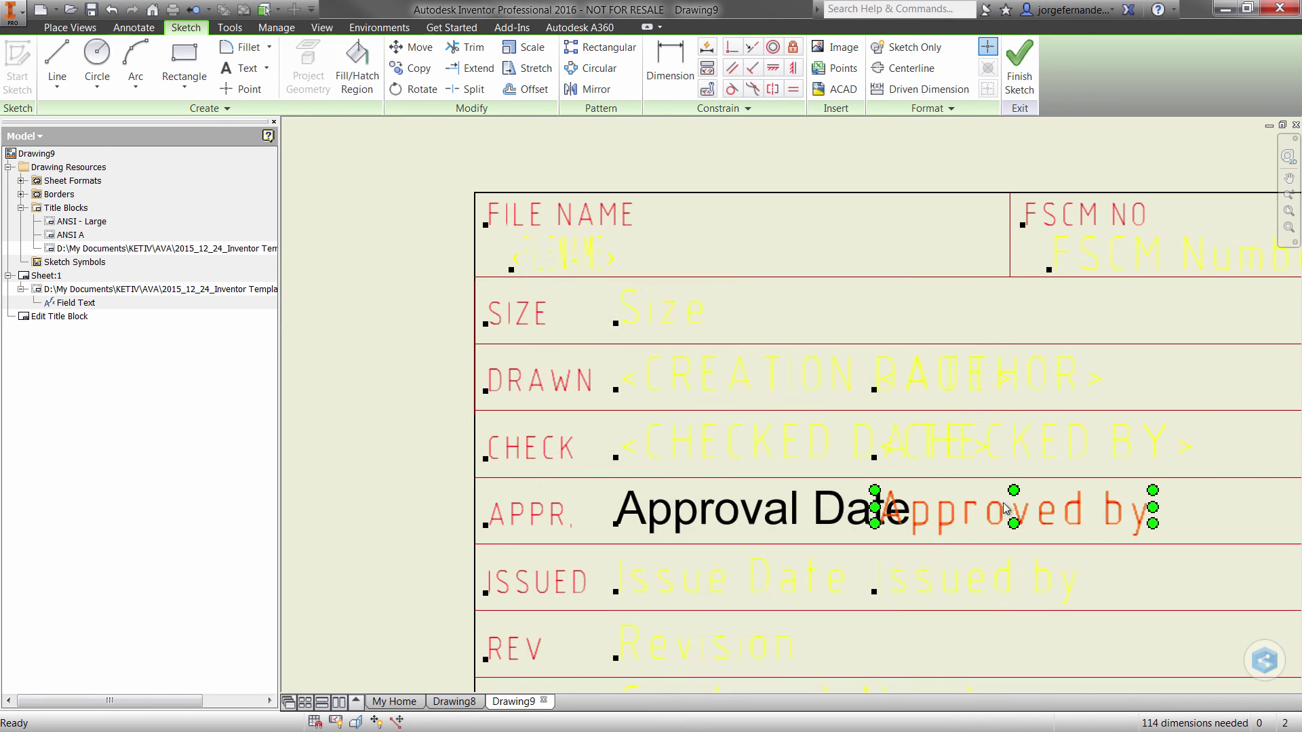
- Set the Approved by text to Arial, By Layer colour, and finish the title block sketch
double_click(1020, 517)
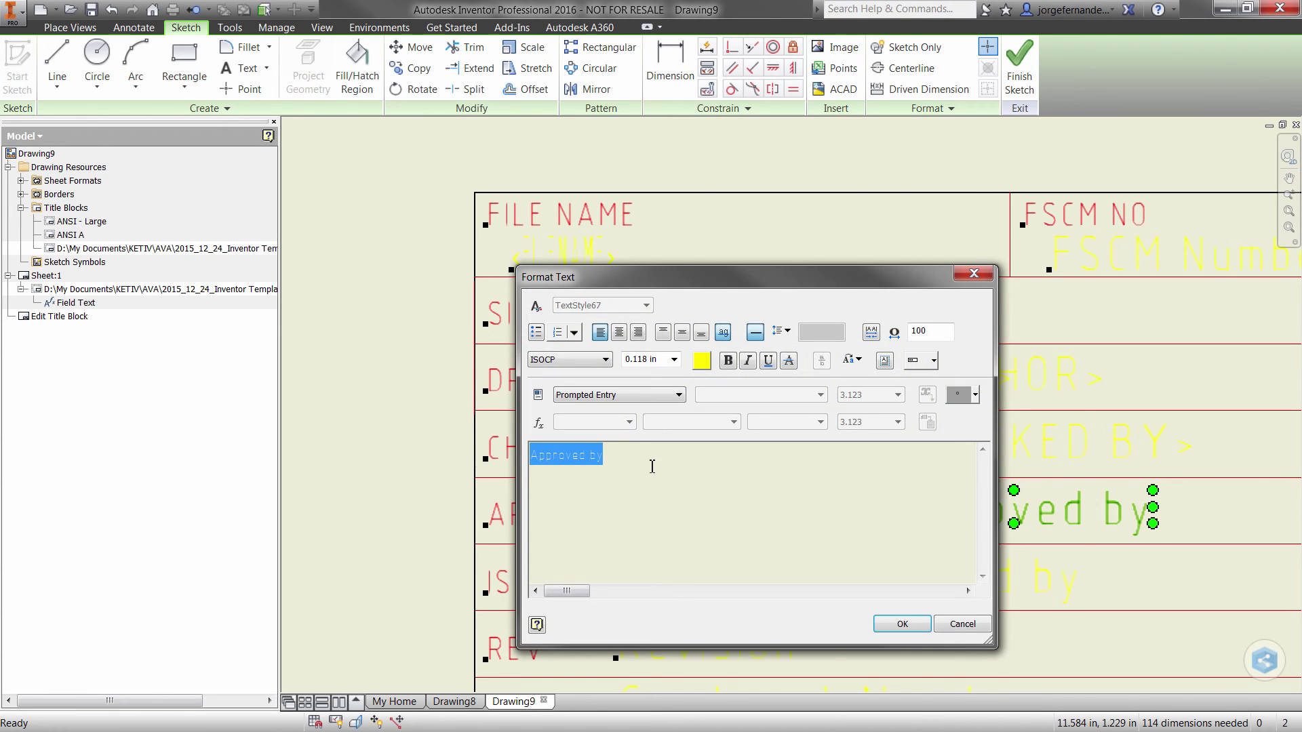
click(590, 359)
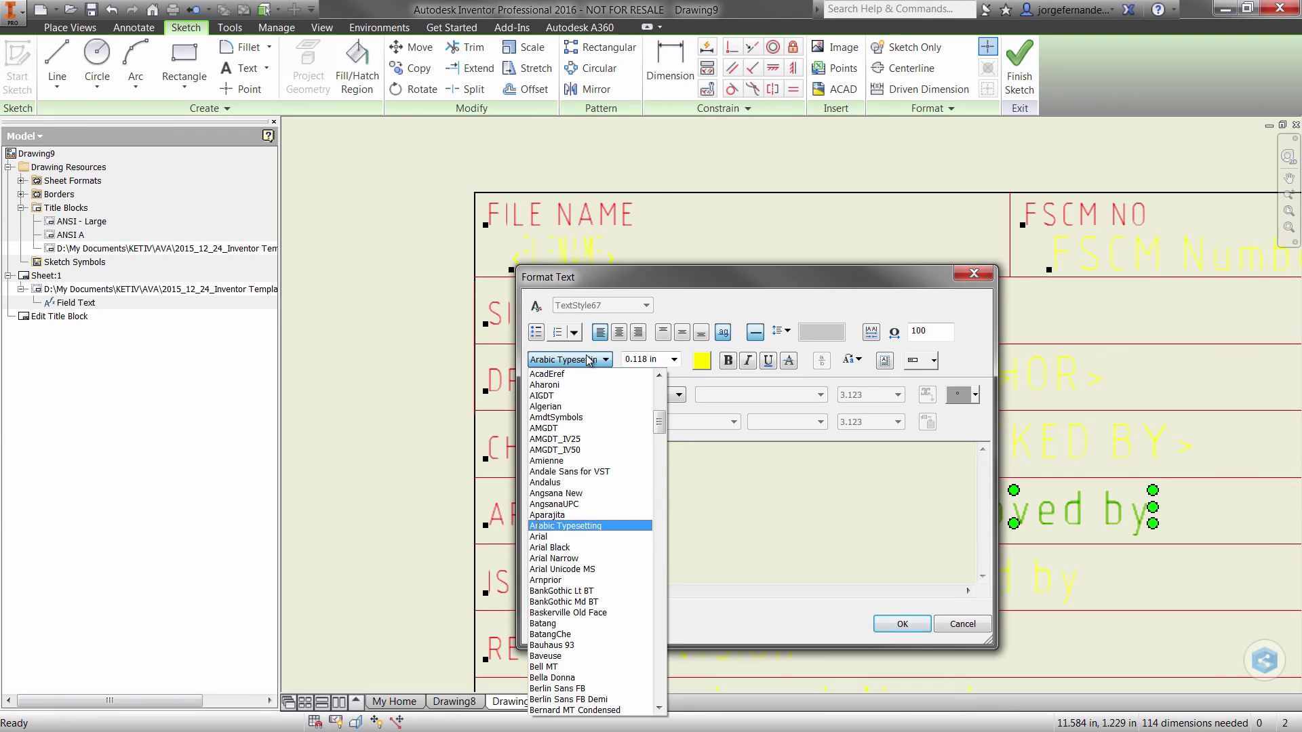
click(576, 527)
click(702, 361)
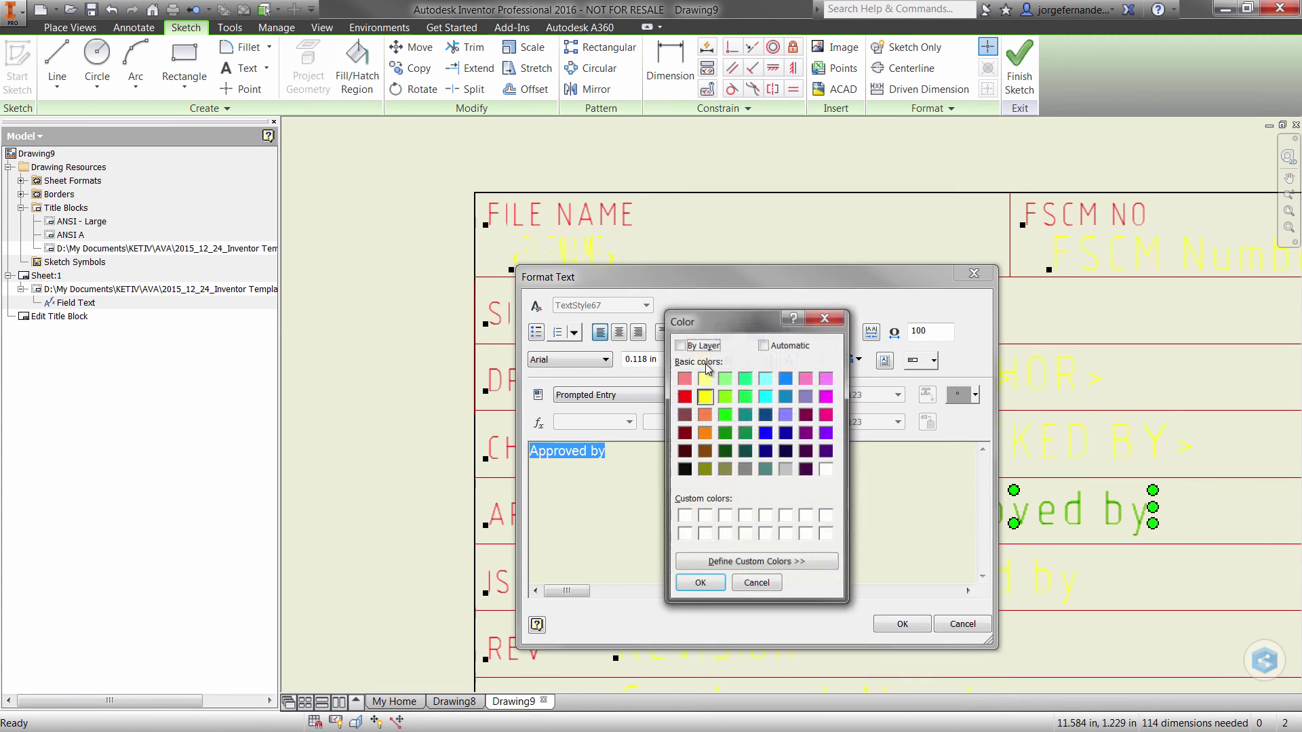
click(679, 345)
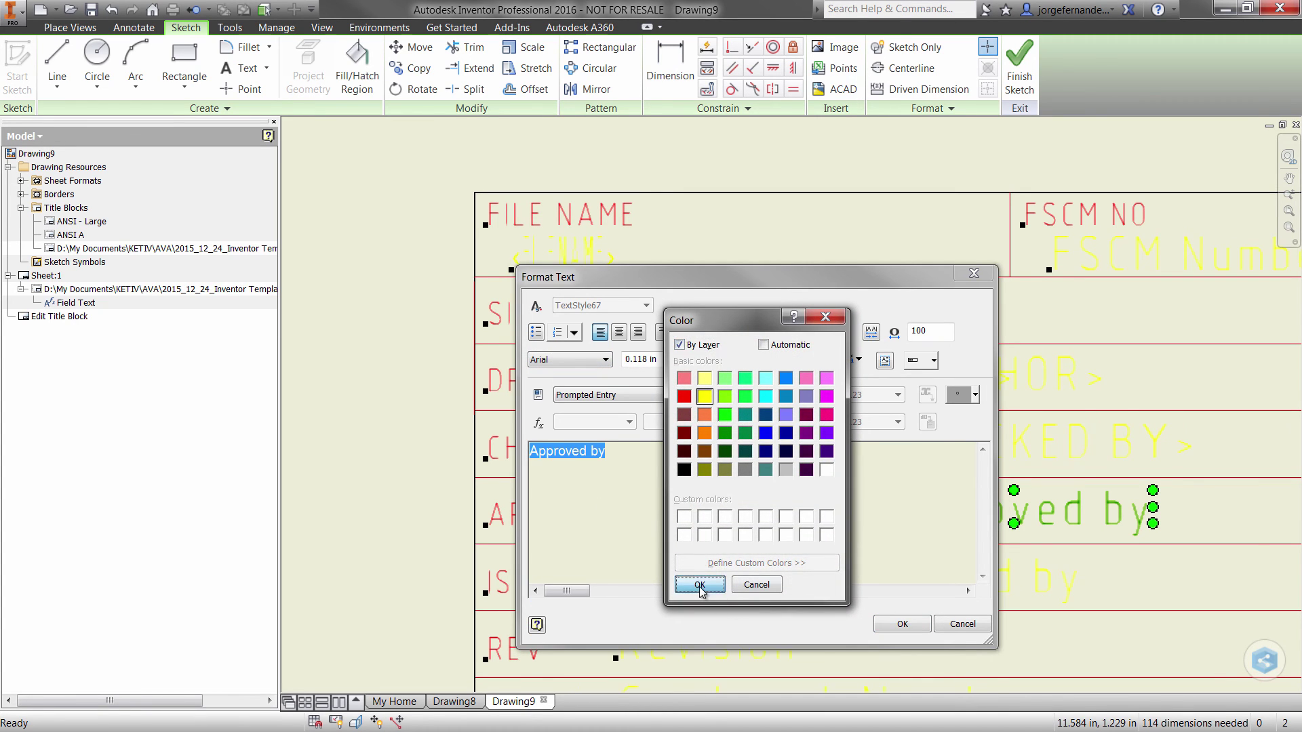
click(699, 585)
click(900, 624)
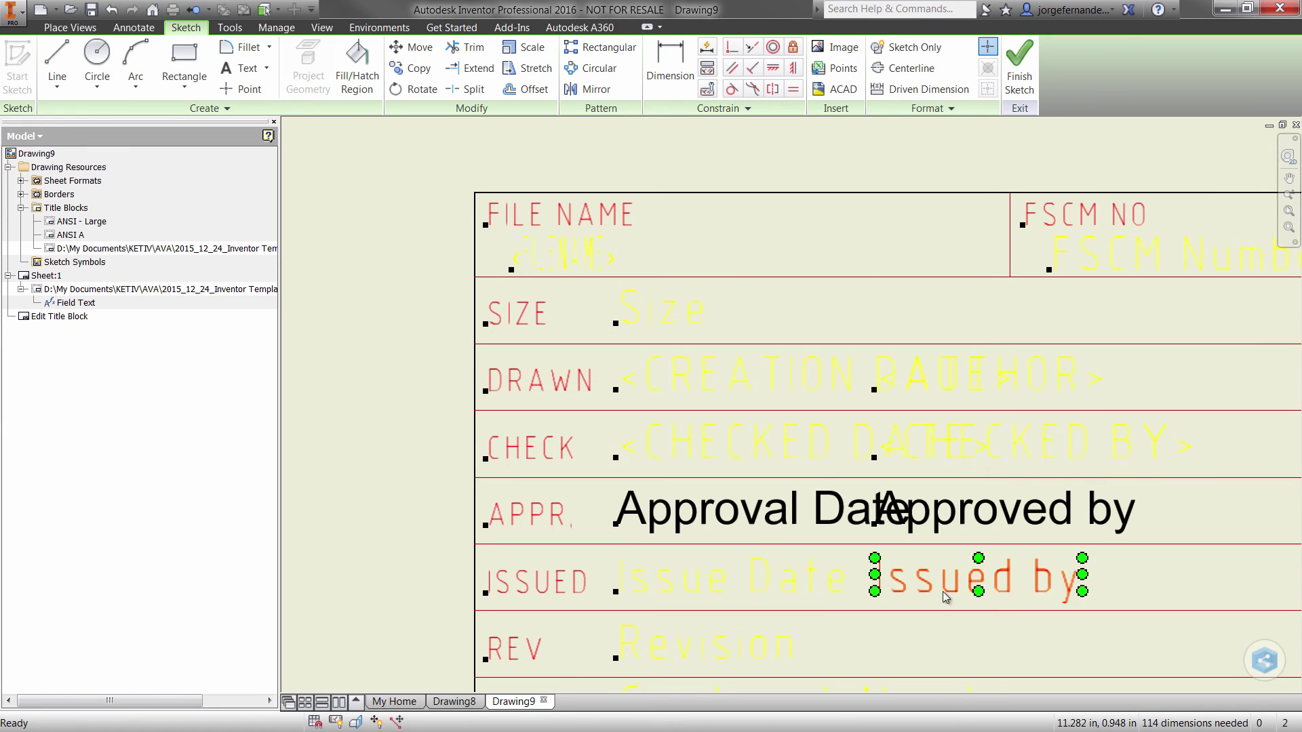
scroll(421, 521, down, 3)
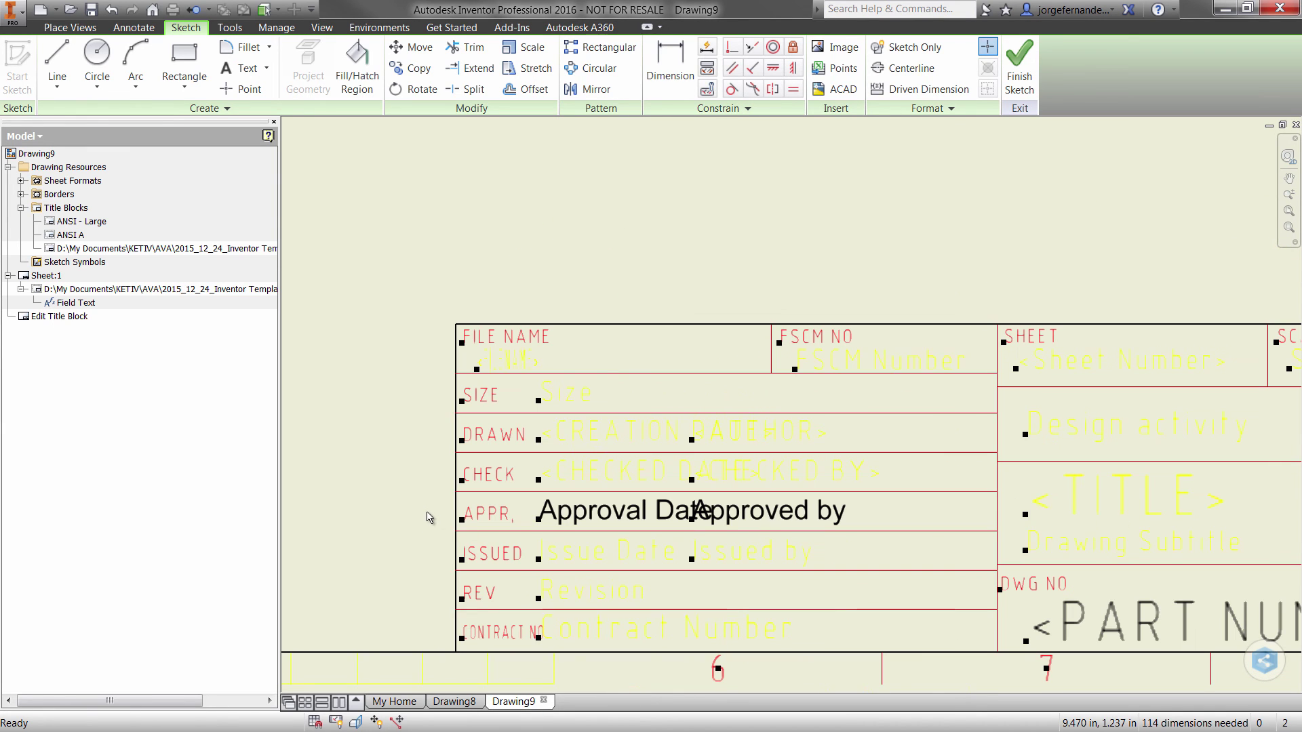
scroll(420, 518, down, 2)
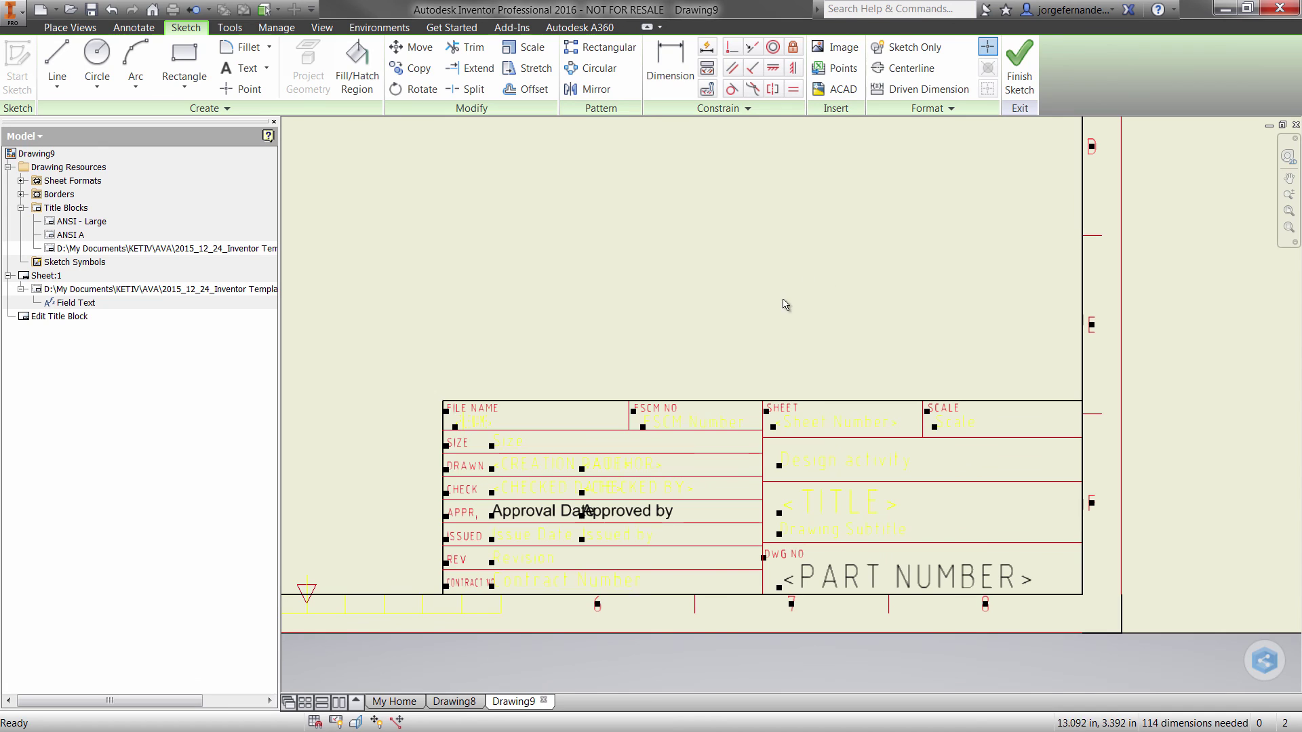
click(1019, 75)
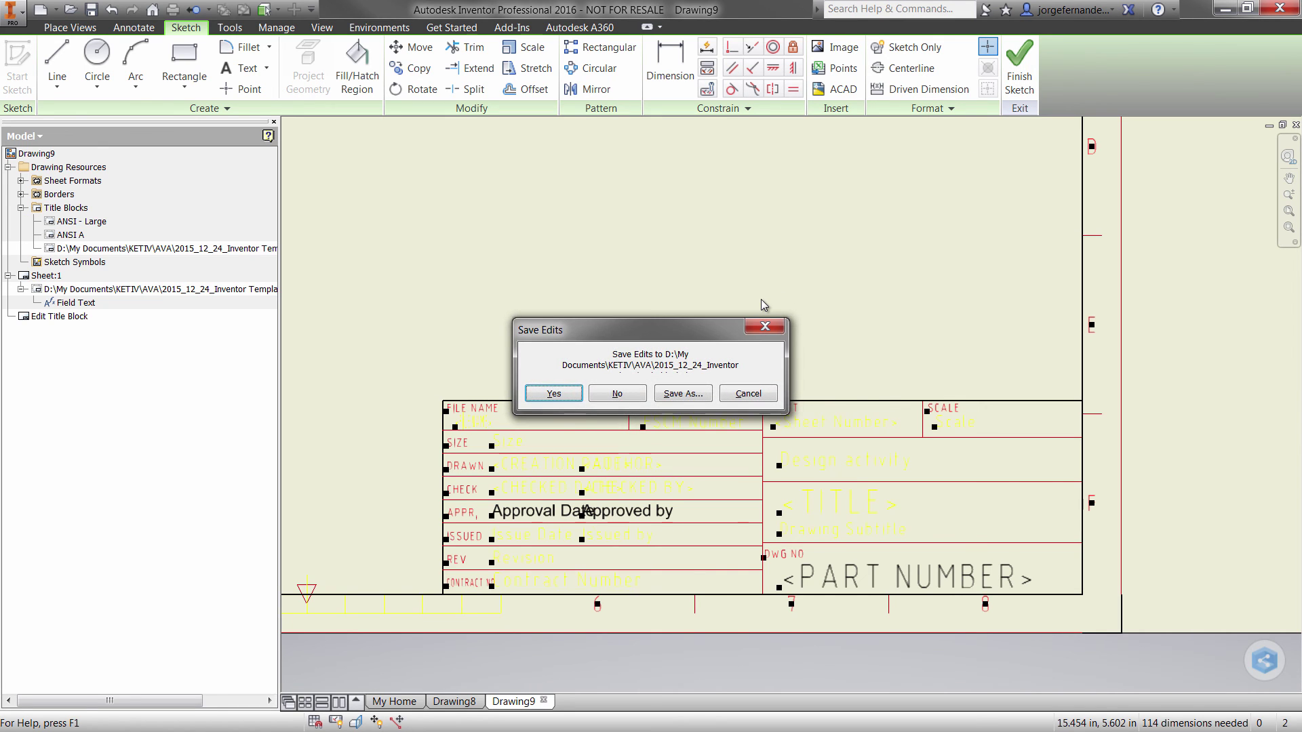
- Save the title block edits and bring its TODAY date and approver row into view
click(566, 395)
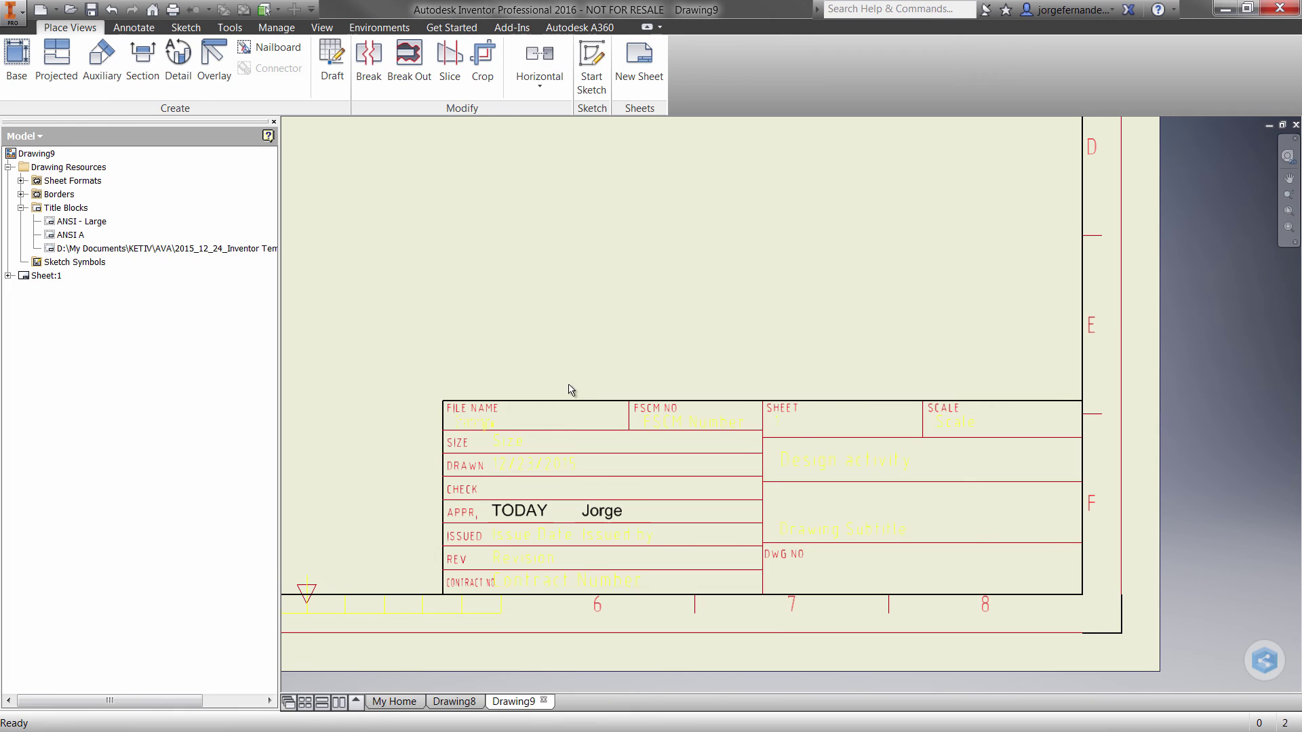
scroll(570, 375, down, 2)
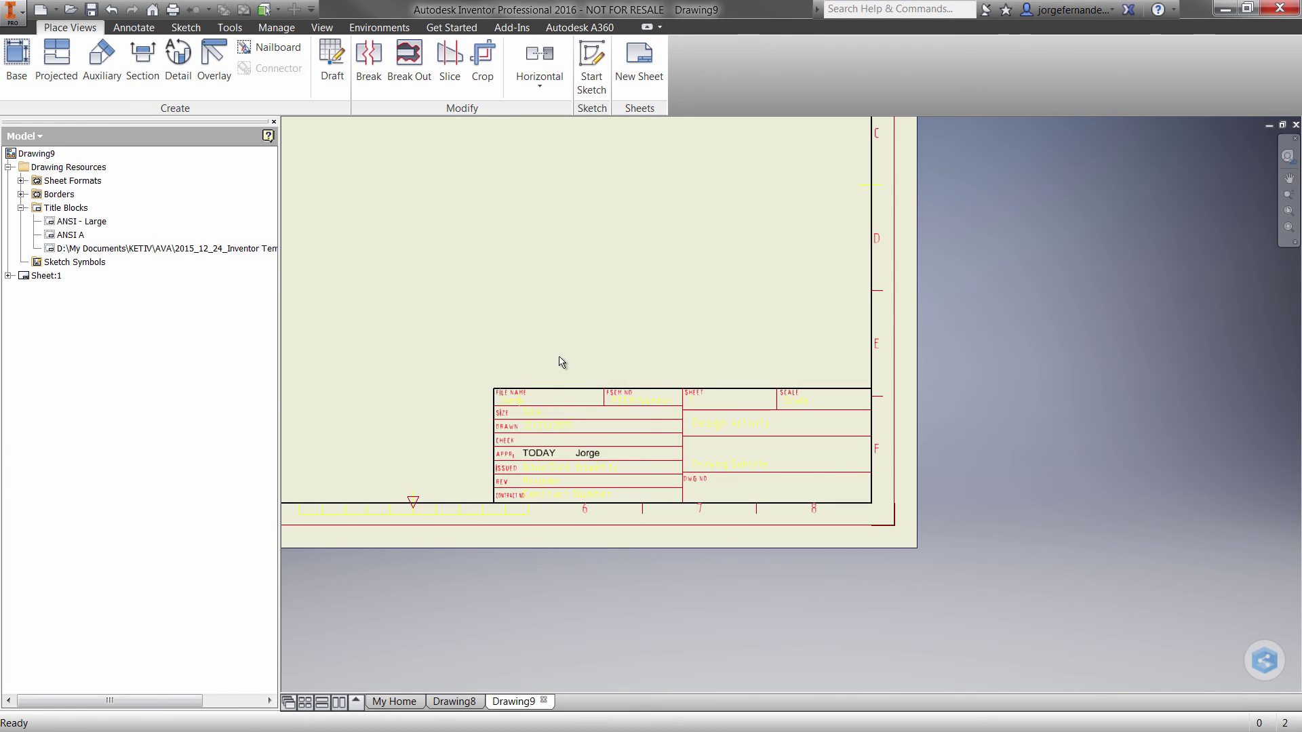
middle_drag(562, 361, 741, 426)
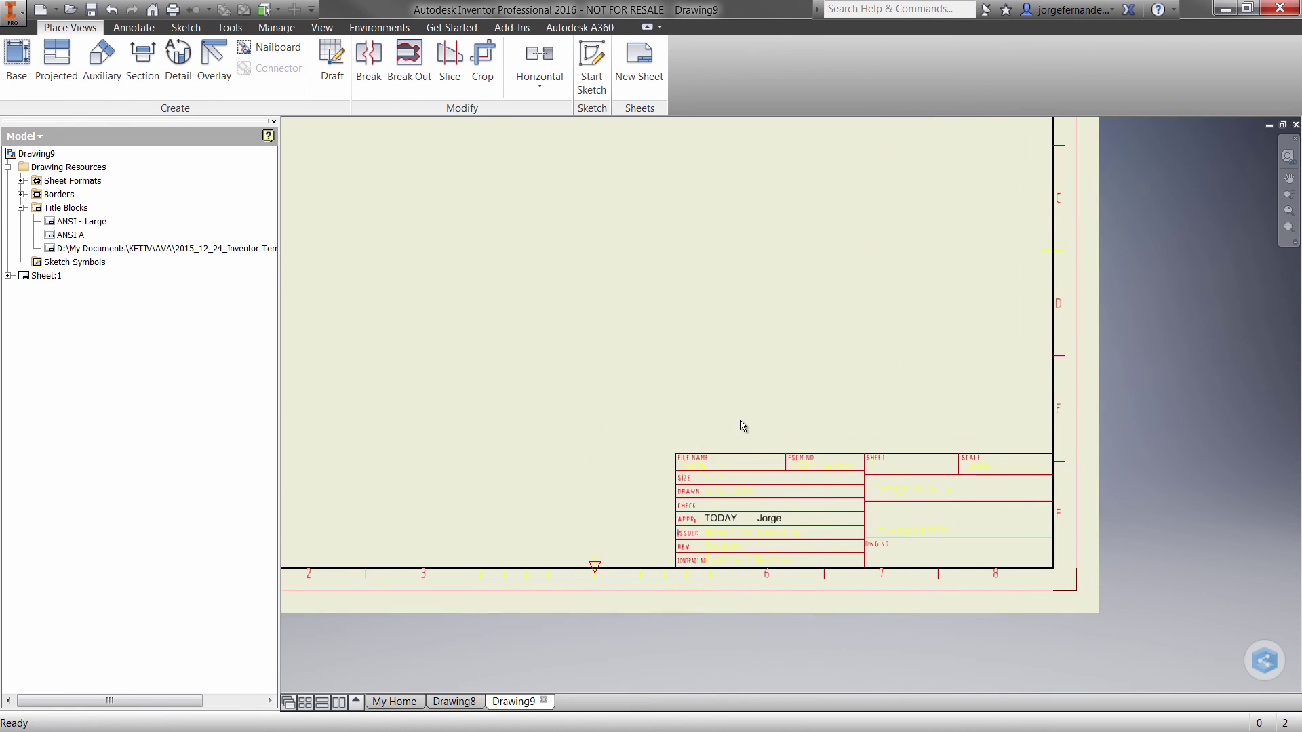